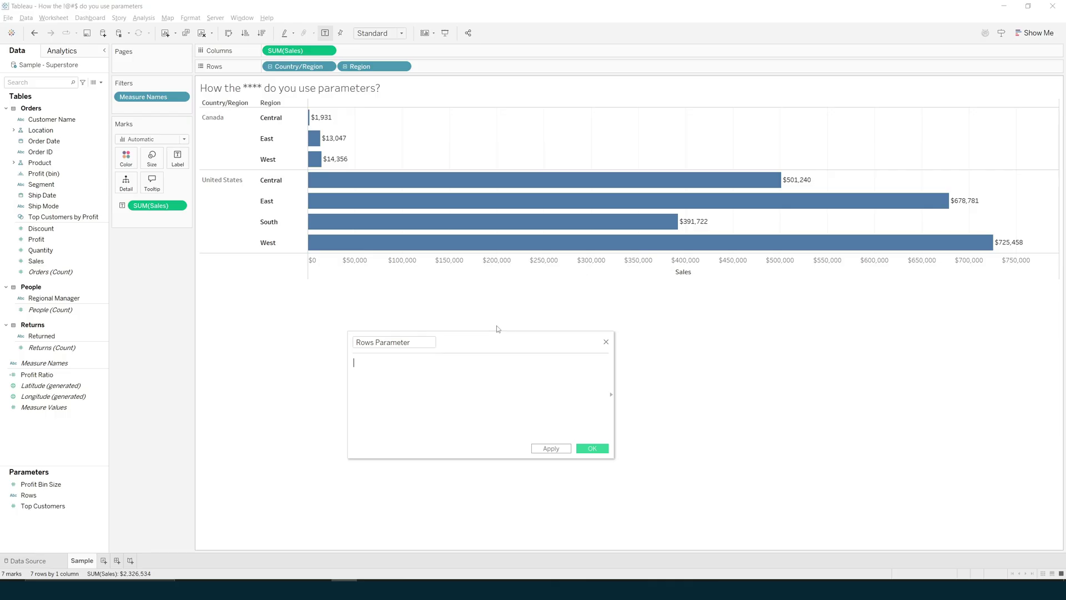
Step: Begin the Rows Parameter formula with IF branches returning [Region] when [Rows]='Region' and [Segment] when [Rows]='Segment'
type("if [Rows]")
type("='Region' th")
type("en [Region]")
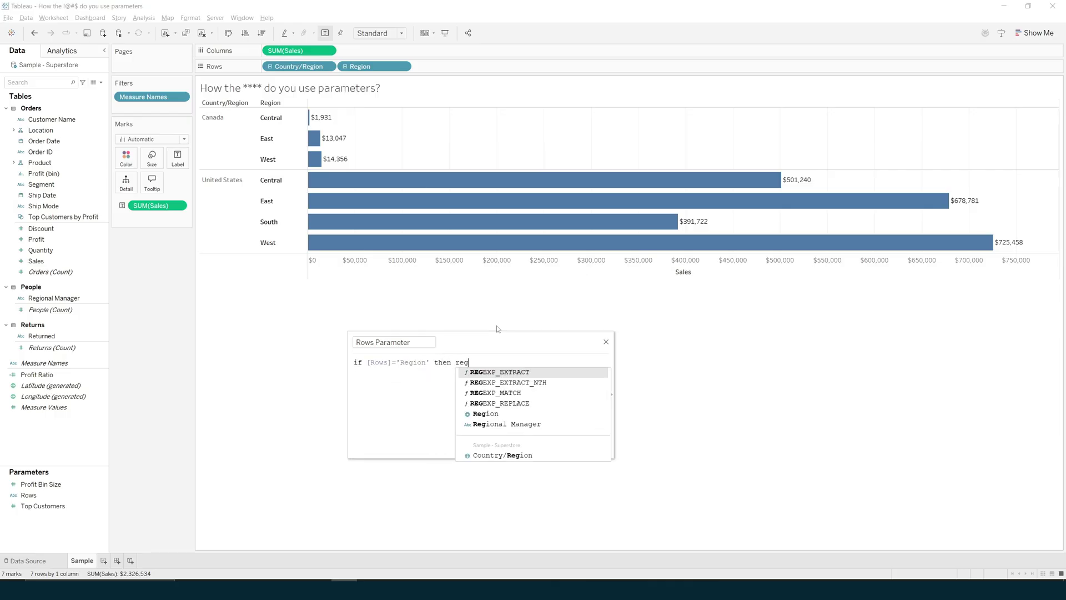
key("Return")
type("elseif [Rows]='")
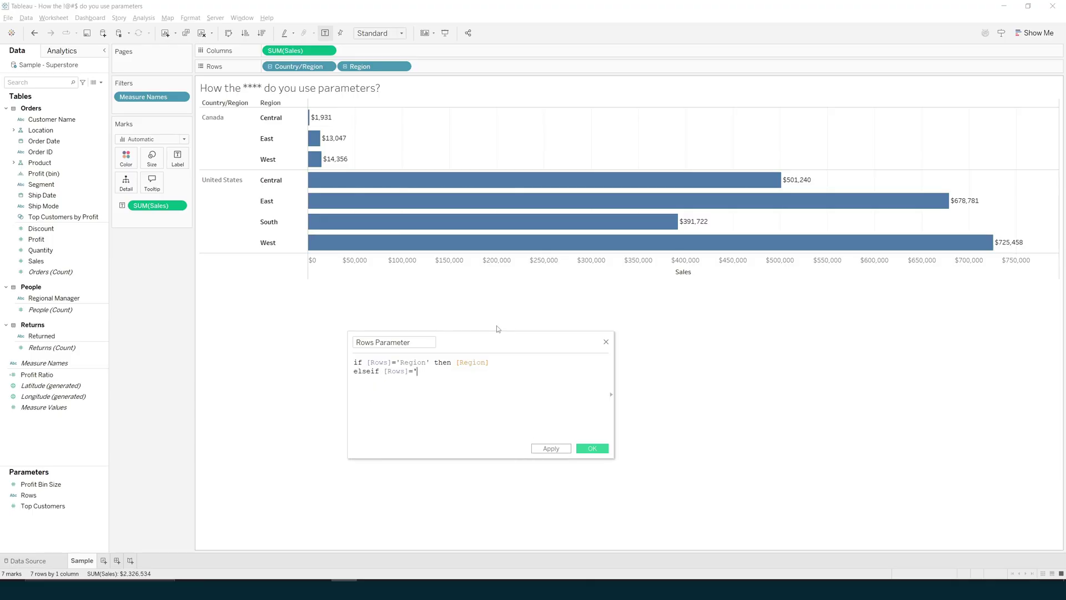
type("Segment' then segmen")
key("Return")
key("Return")
Step: Add a branch returning [Ship Mode] when [Rows]='Ship Mode', close the formula with END, and save the calculated field
type("elseif ro")
key("Down")
key("Return")
type("='Ship Mode' then ship")
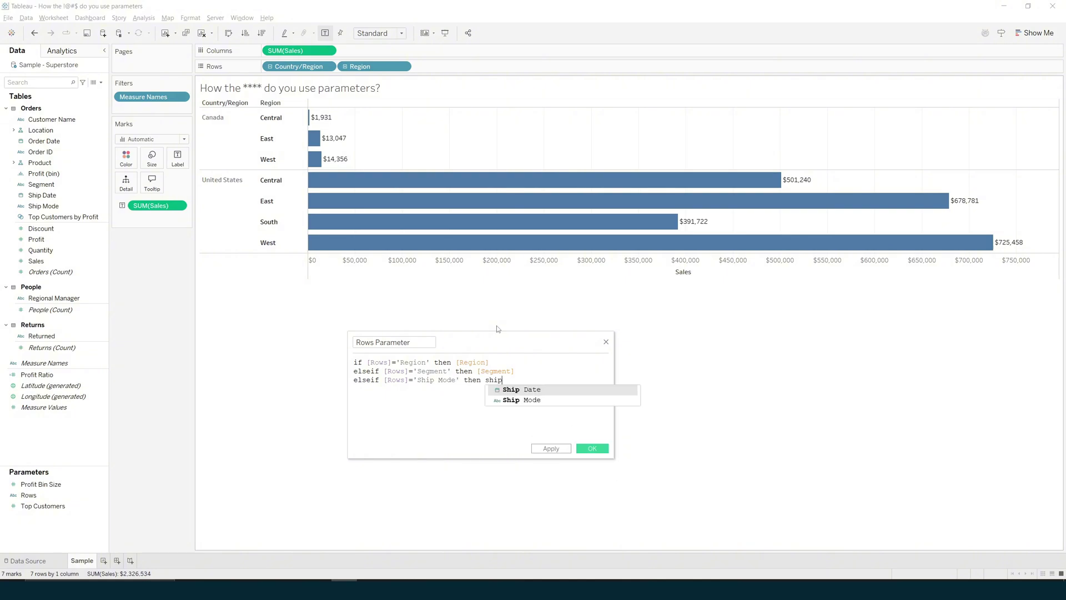
key("Down")
key("Return")
key("Return")
type("END")
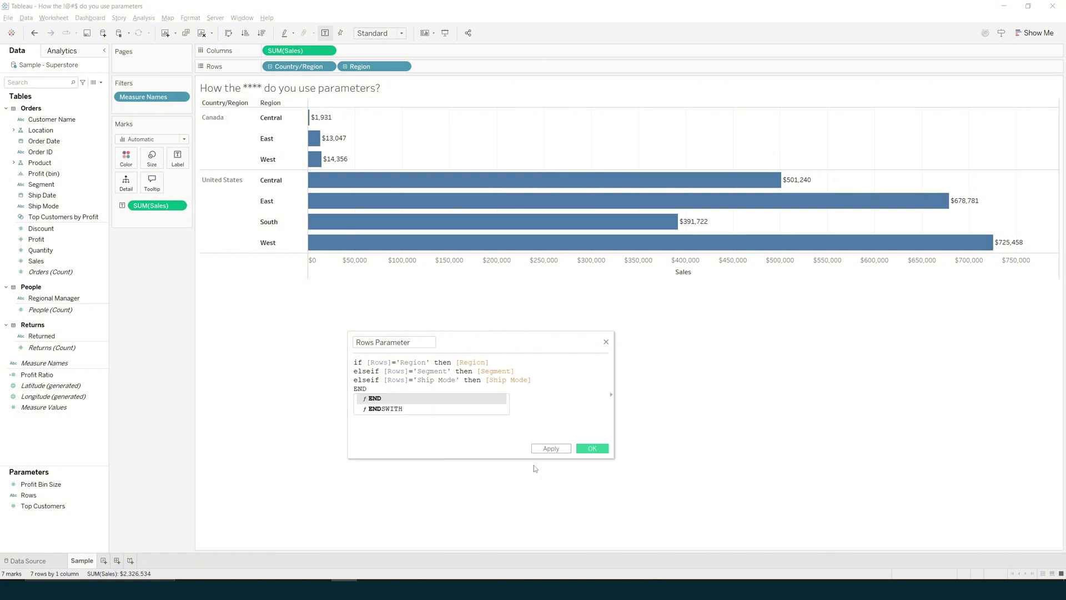
left_click(552, 449)
left_click(589, 448)
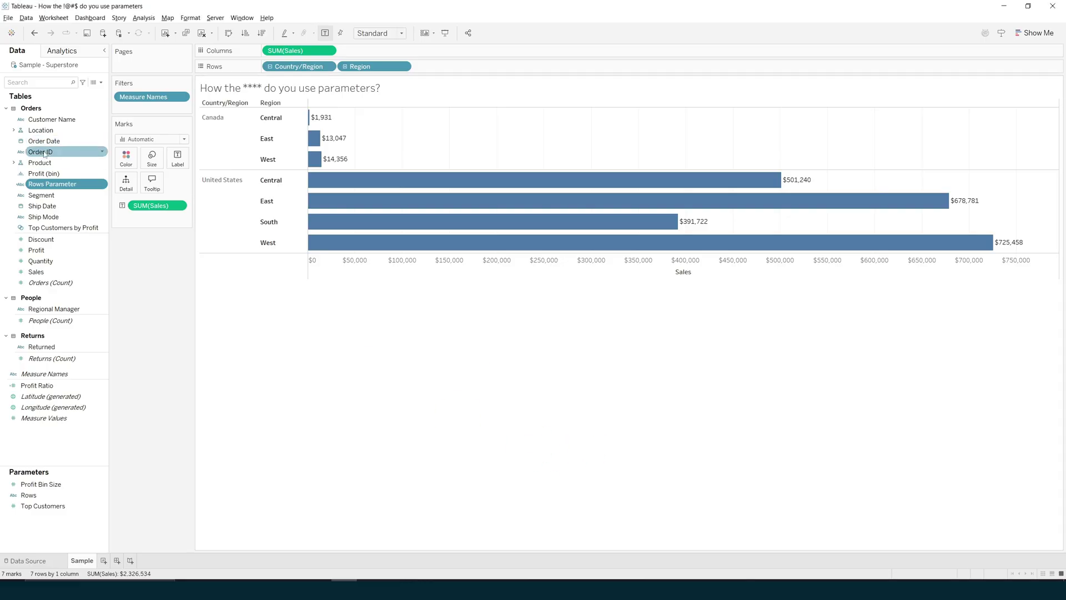
Step: Replace Region on the Rows shelf with the Rows Parameter field and show the Rows parameter control
left_click_drag(68, 189, 366, 67)
left_click(280, 132)
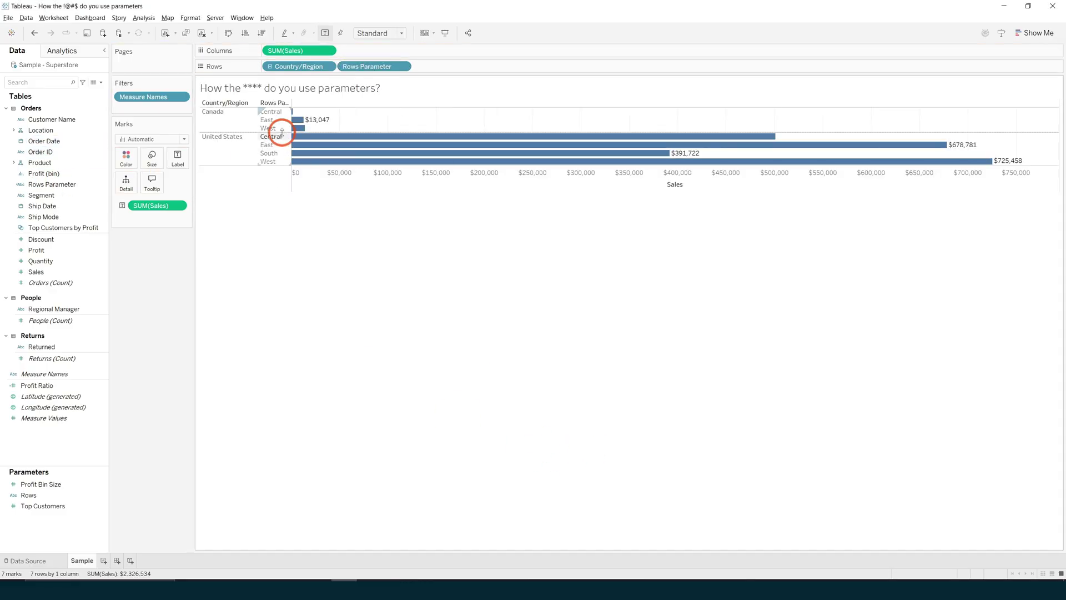
right_click(47, 494)
left_click(80, 330)
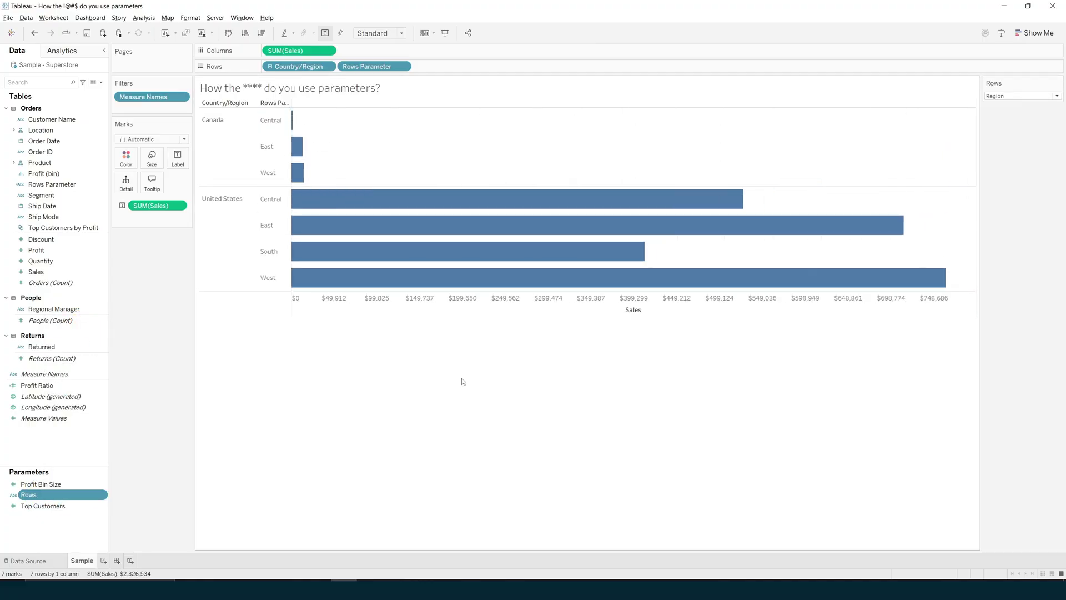
Step: Test the Rows parameter by switching it to Segment and to Ship Mode
left_click(998, 97)
left_click(999, 113)
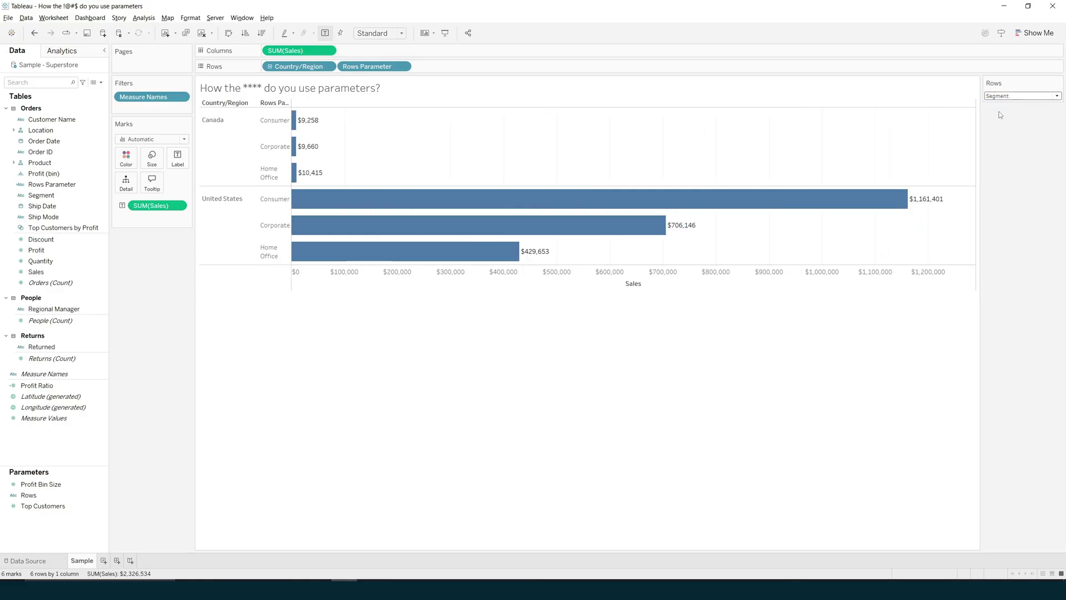
left_click(1000, 97)
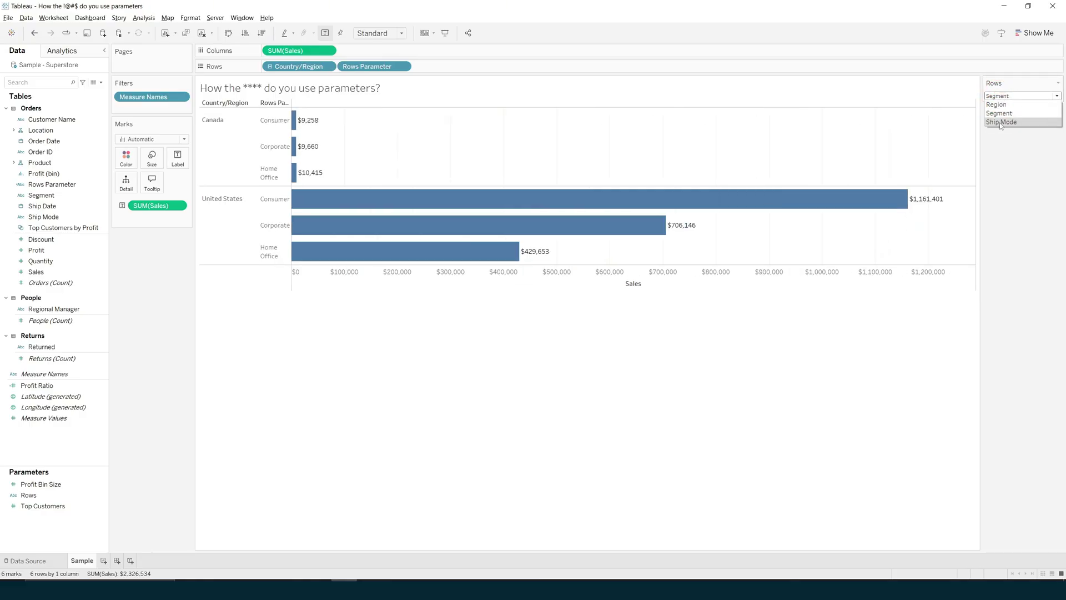
left_click(1000, 122)
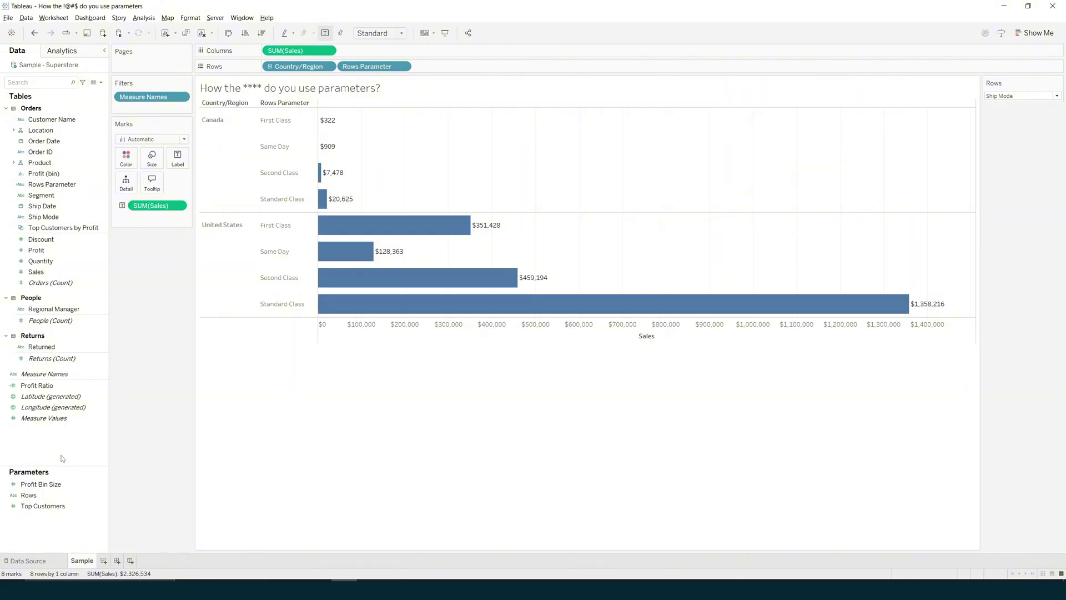
Step: Create a new parameter named Columns with the String data type
right_click(62, 458)
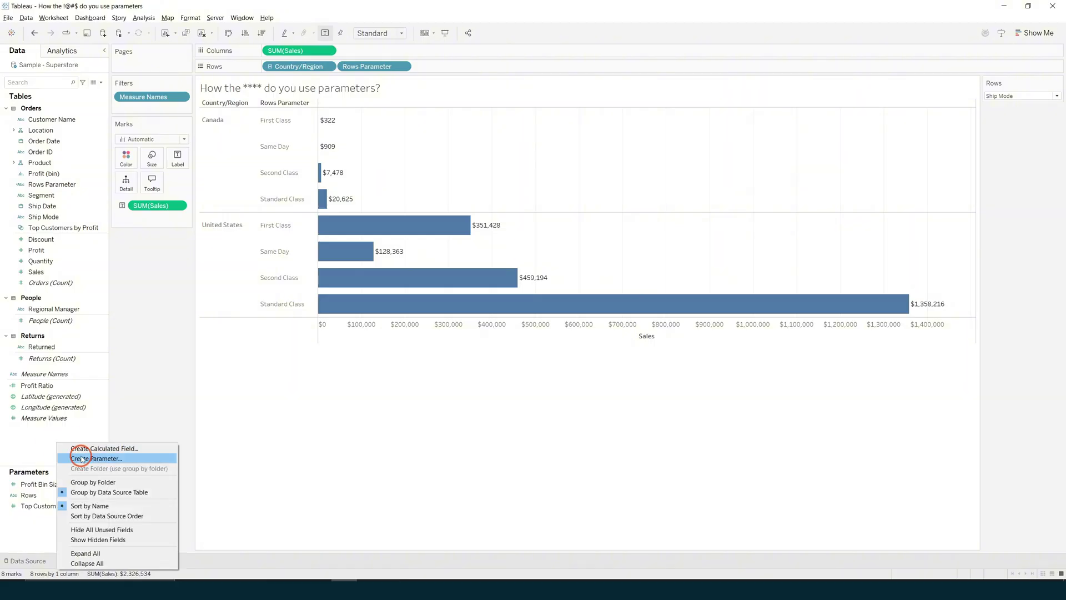
left_click(80, 454)
left_click(452, 202)
key("ctrl+a")
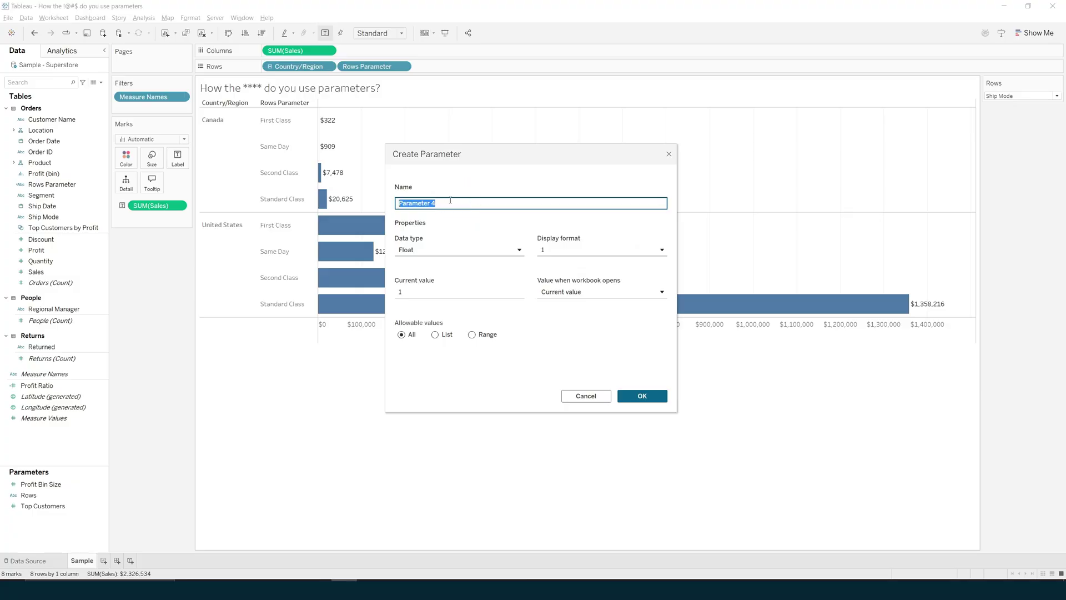
type("Columns")
left_click(426, 249)
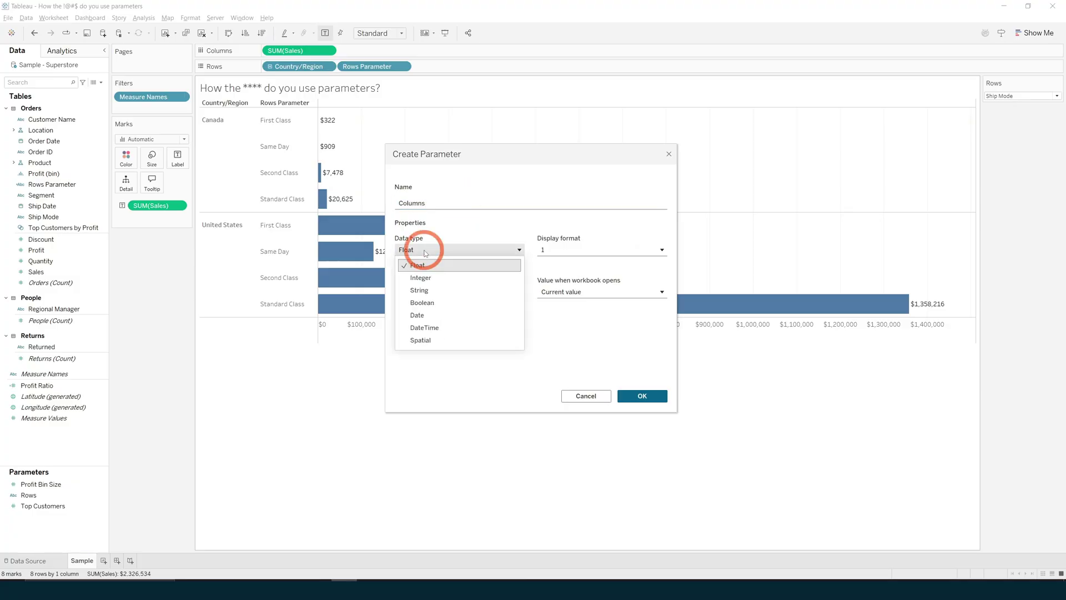
left_click(429, 289)
Step: Restrict the Columns parameter to a list of Region, Segment and Ship Mode, and save it
left_click(434, 334)
left_click(421, 365)
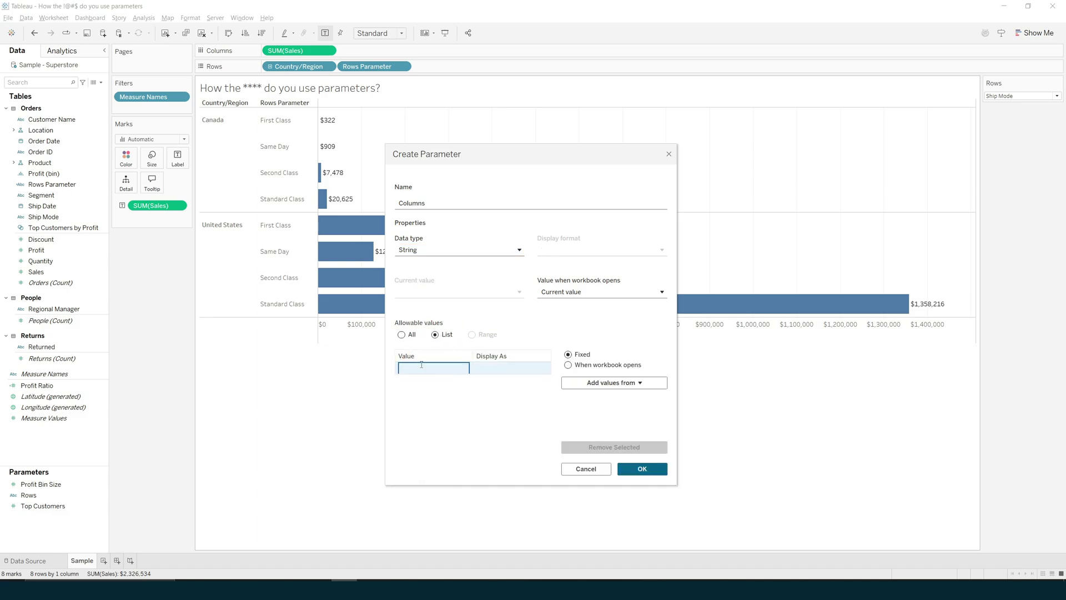
type("Region")
key("Return")
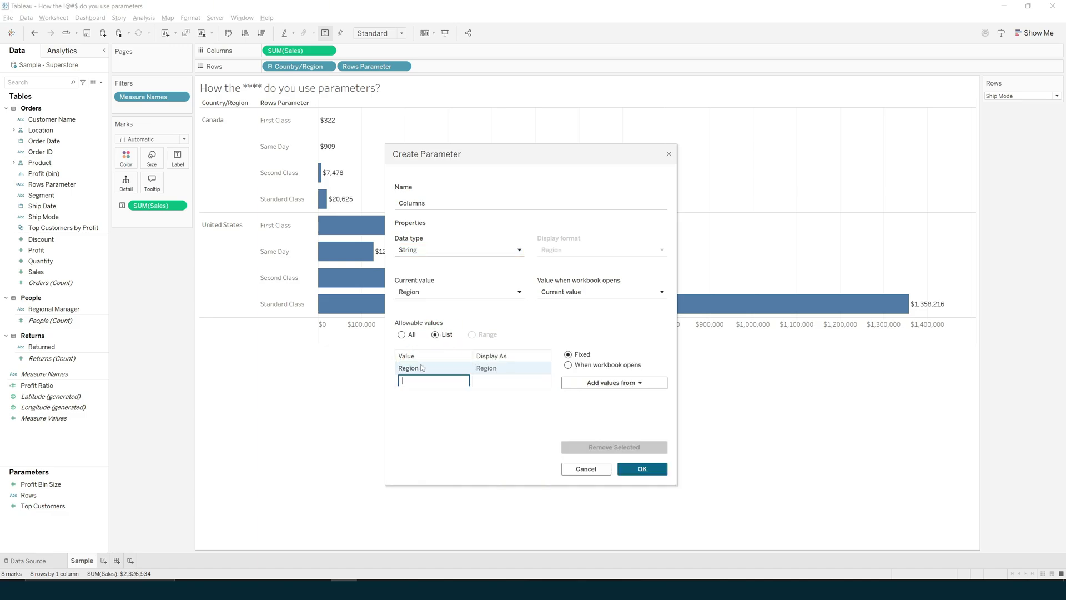
type("Segment")
key("Return")
type("Shi")
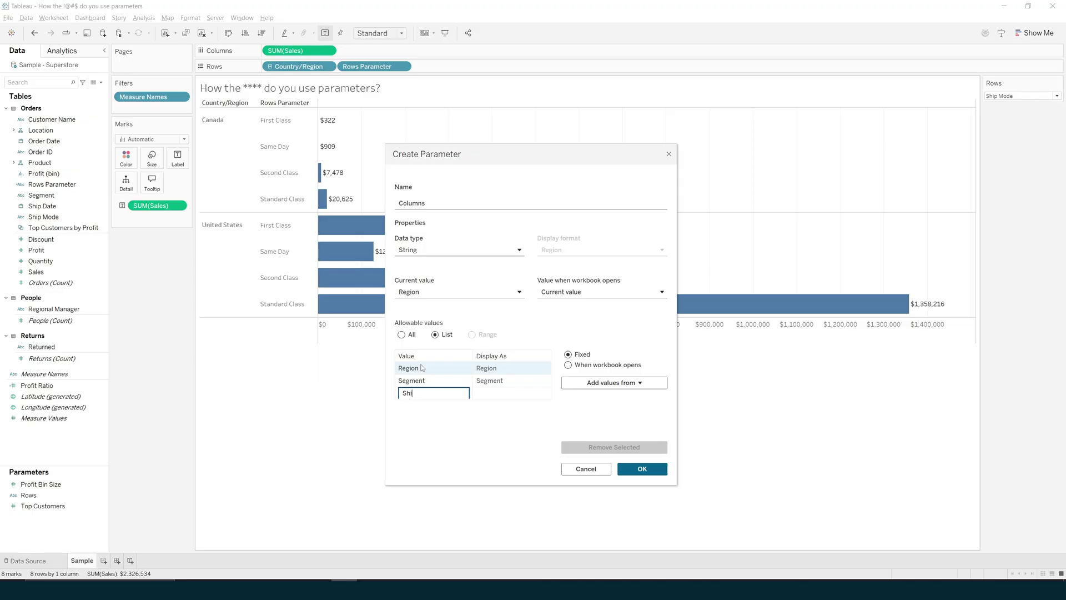
type("p Mode")
left_click(504, 432)
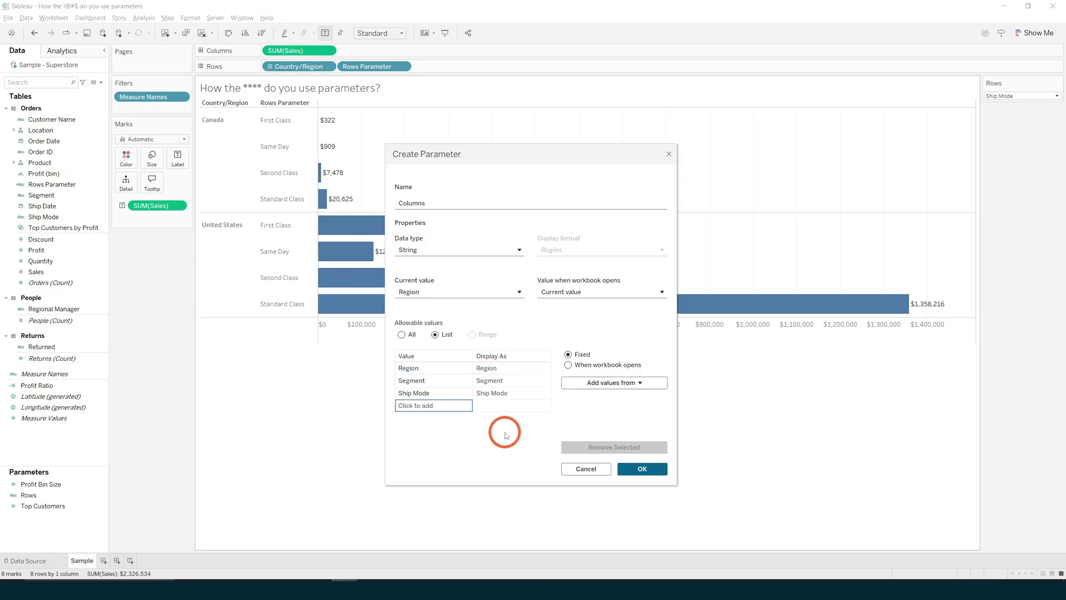
key("Return")
left_click(64, 424)
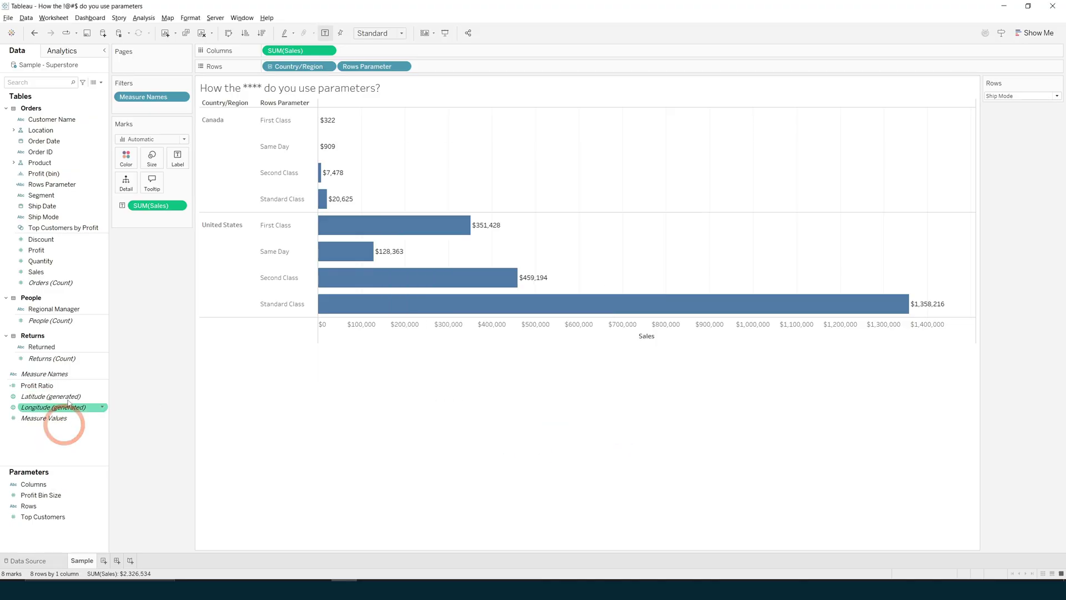
Step: Duplicate the Rows Parameter calculated field and rename the copy Columns Parameter
right_click(62, 184)
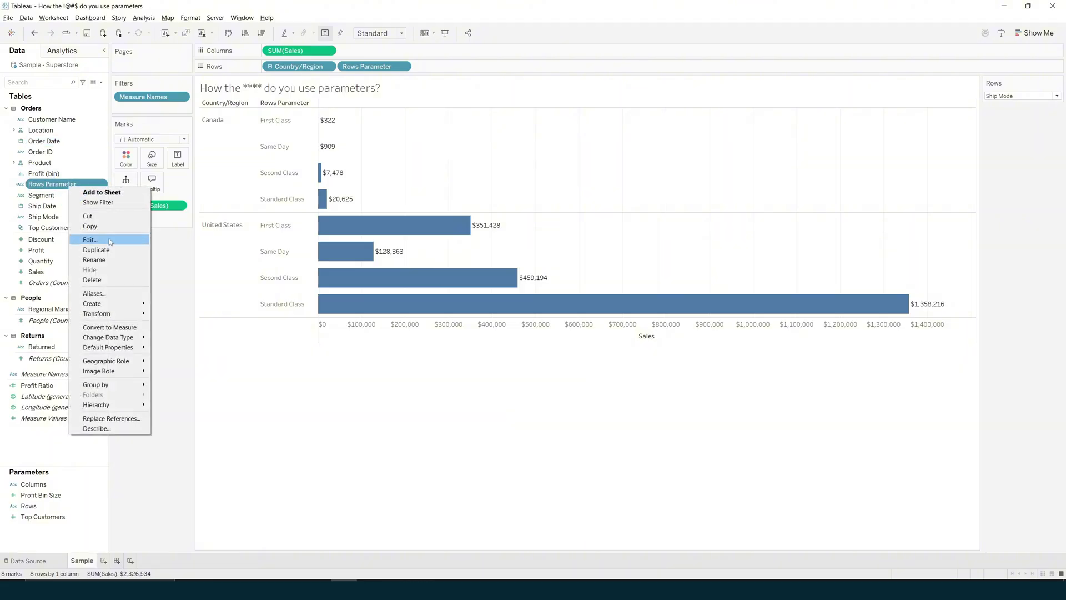
left_click(92, 252)
right_click(67, 197)
left_click(84, 244)
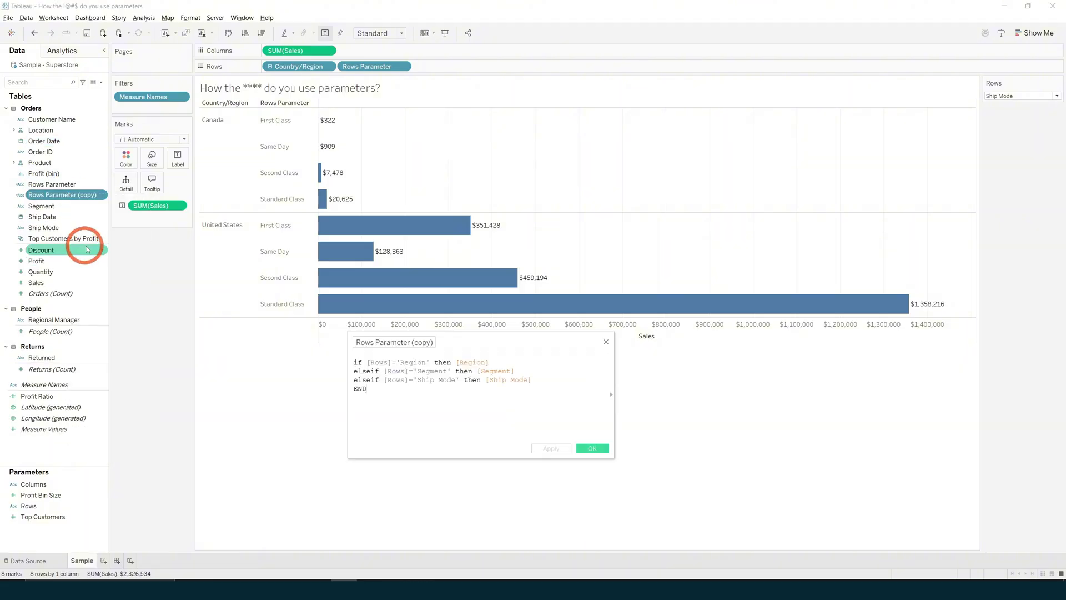
left_click(435, 343)
key("BackSpace")
key("BackSpace")
key("BackSpace")
key("BackSpace")
key("BackSpace")
key("BackSpace")
key("BackSpace")
double_click(364, 342)
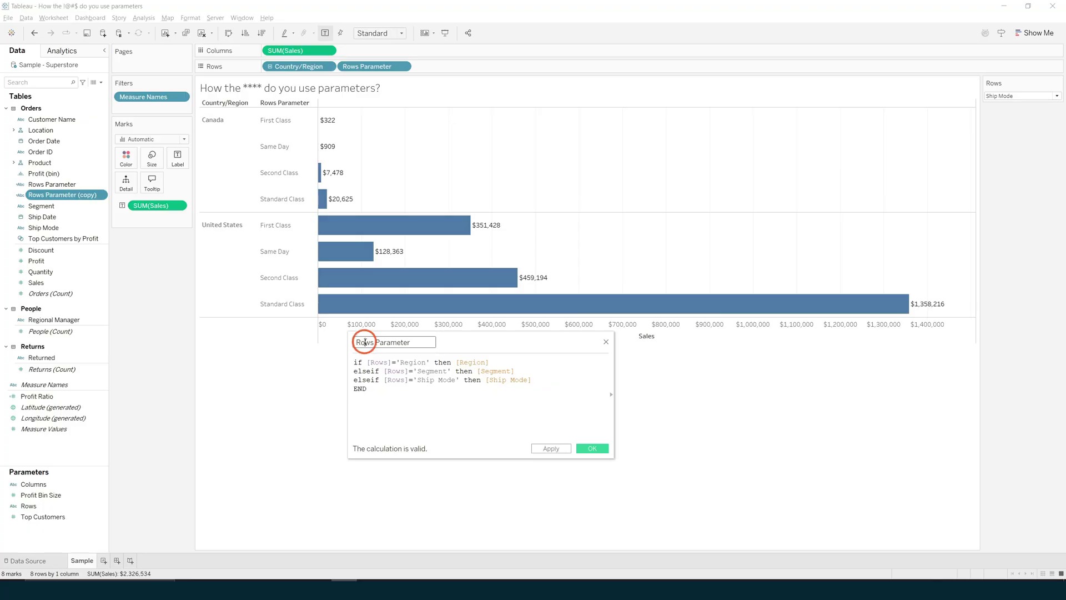
type("Columns")
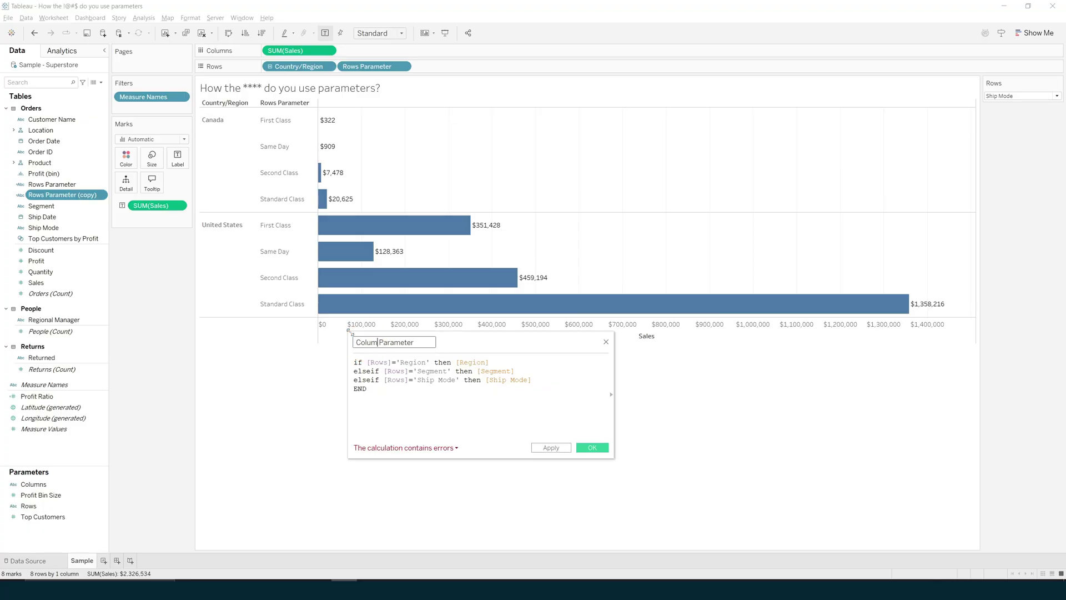
Step: Replace [Rows] with [Columns] in all three branches of the Columns Parameter formula and save the field
double_click(377, 363)
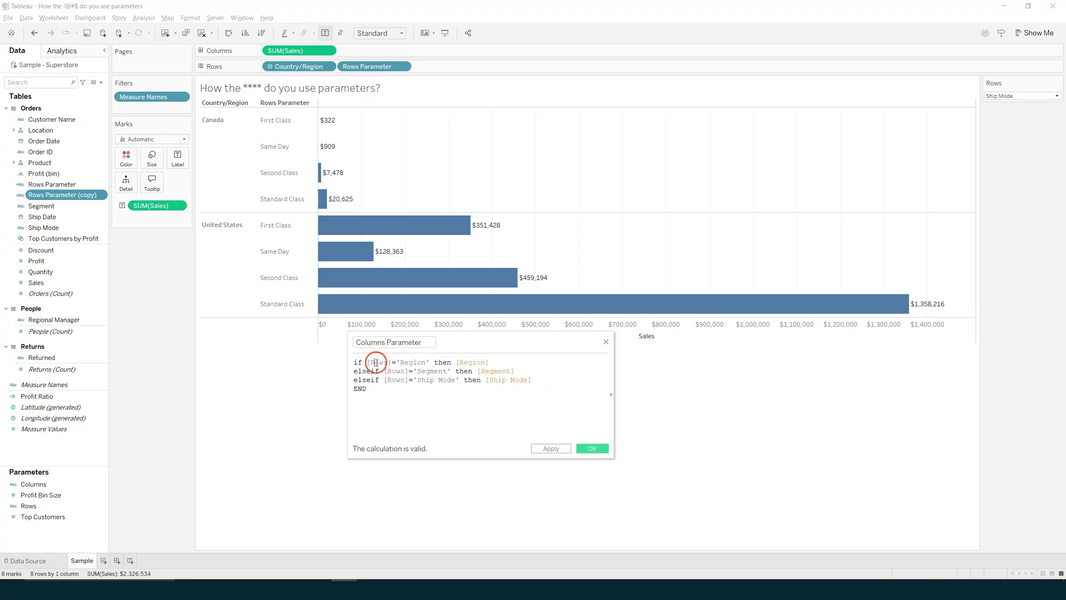
type("col")
key("Down")
key("Return")
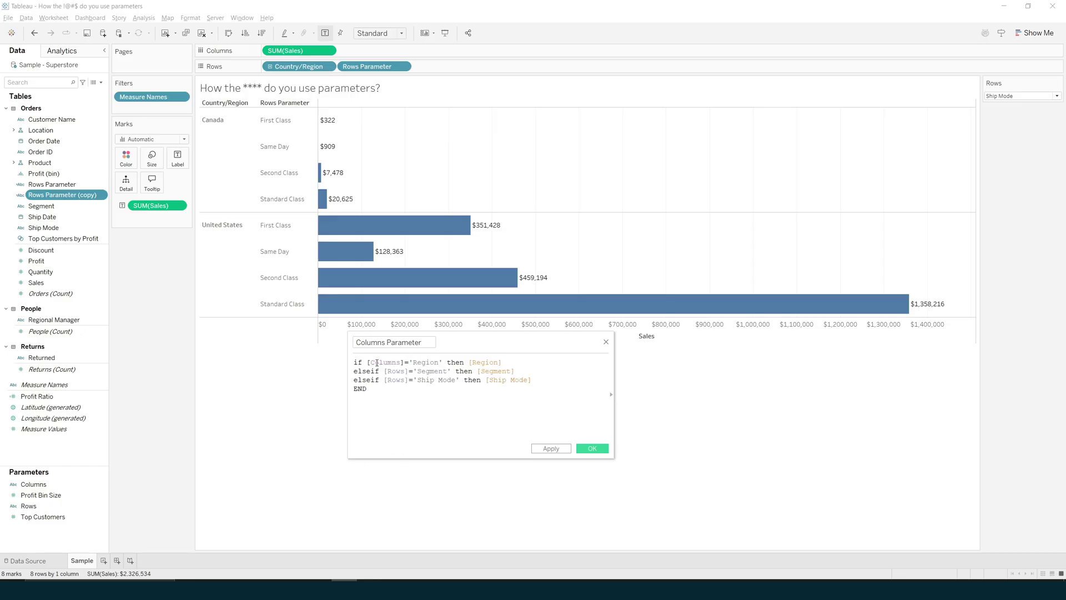
double_click(395, 370)
type("[Columns]")
double_click(396, 380)
type("[Columns]")
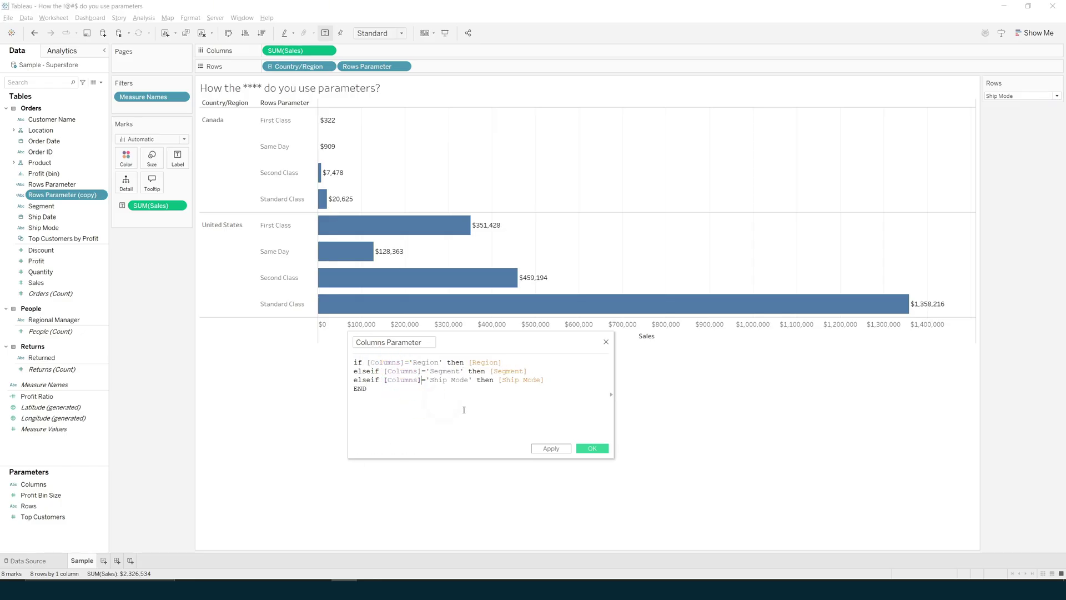
left_click(560, 448)
left_click(589, 448)
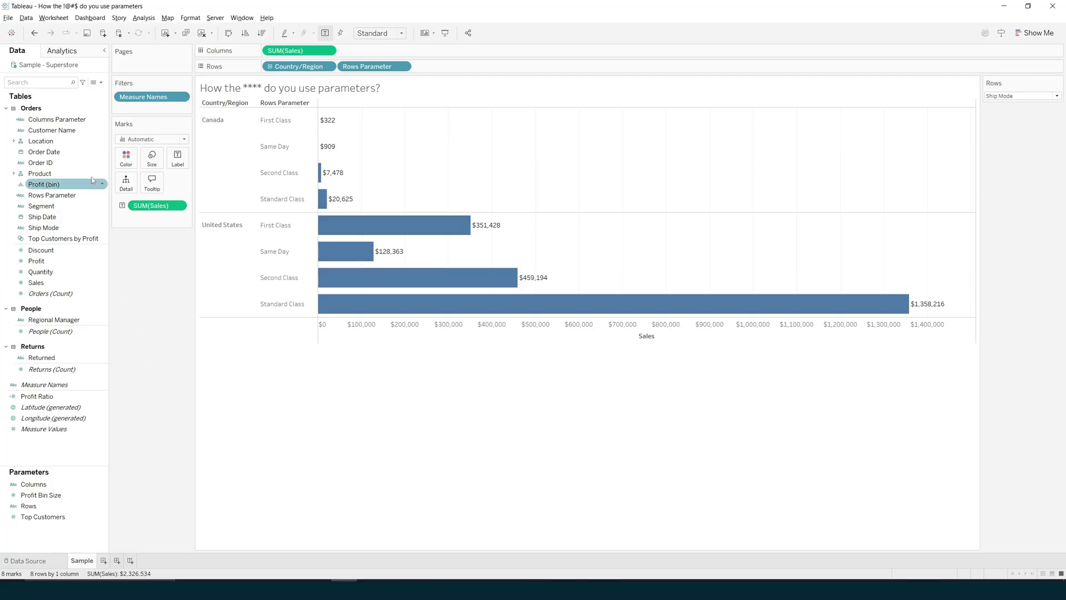
Step: Place Columns Parameter before SUM(Sales) on the Columns shelf and show the Columns parameter control
left_click_drag(66, 121, 272, 53)
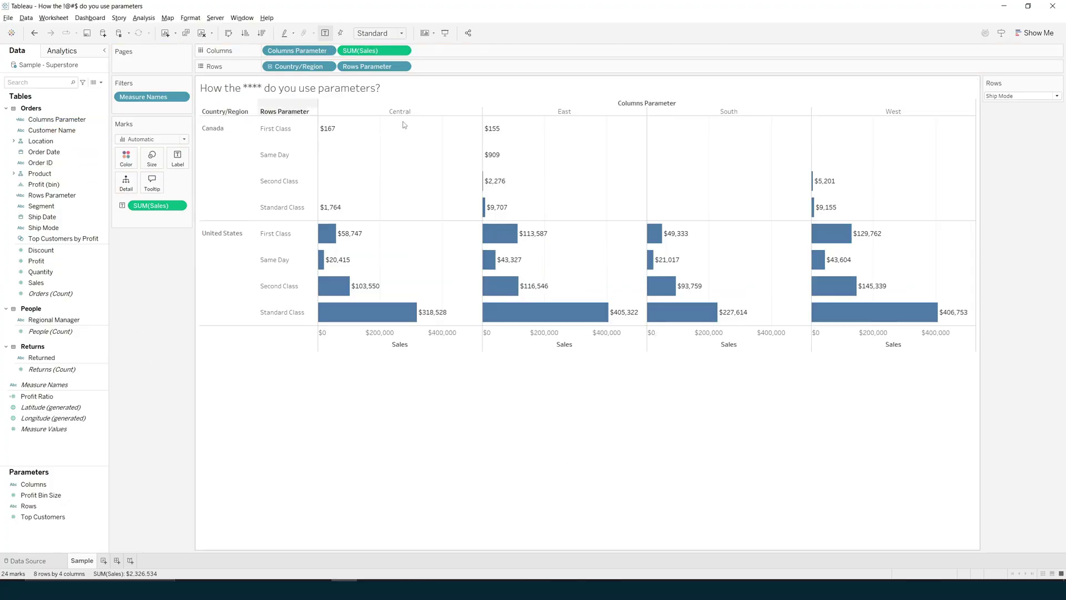
left_click(283, 128)
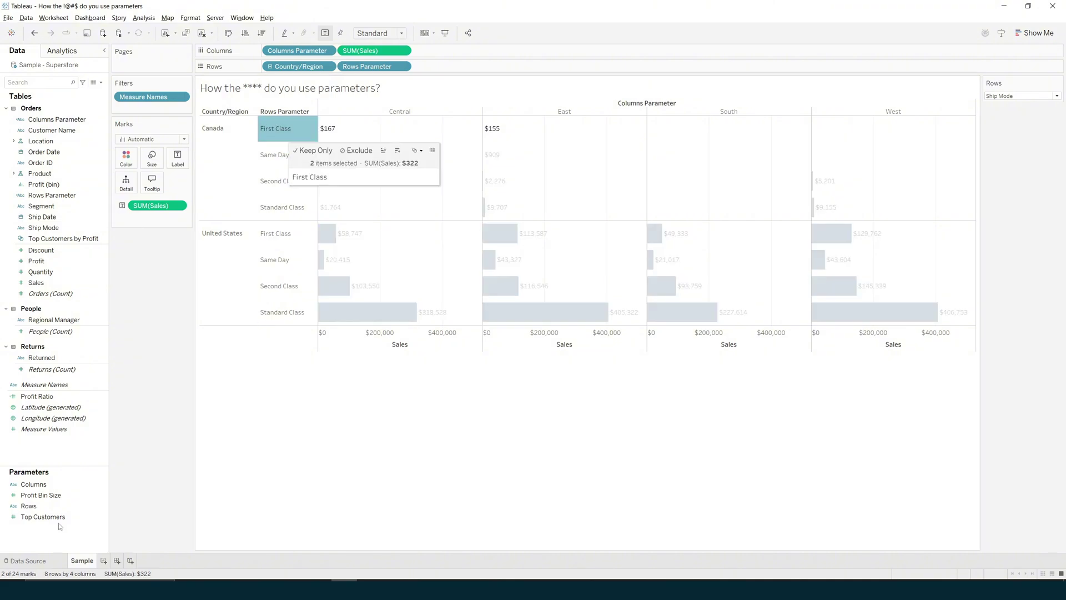
right_click(45, 486)
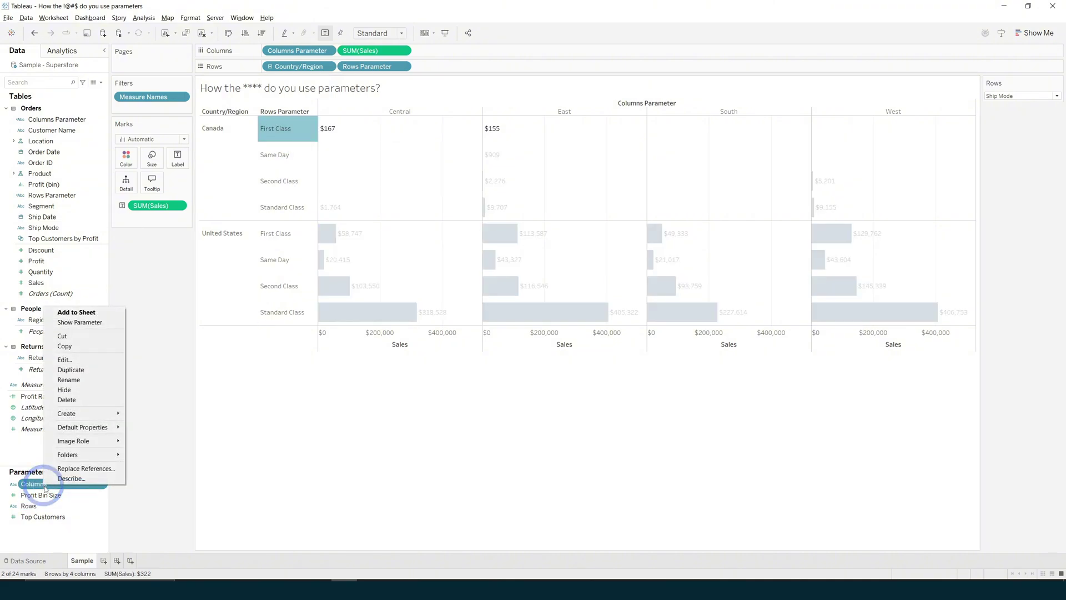
left_click(95, 323)
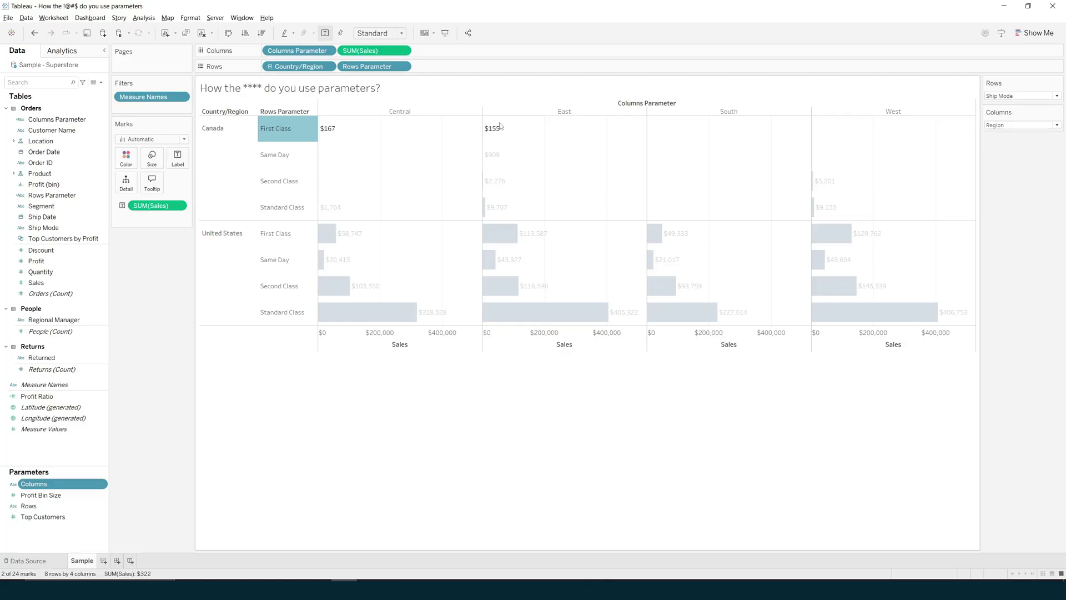
key("Escape")
Step: Set the Columns parameter to Segment and the Rows parameter to Region, clearing the First Class selection
left_click(1020, 125)
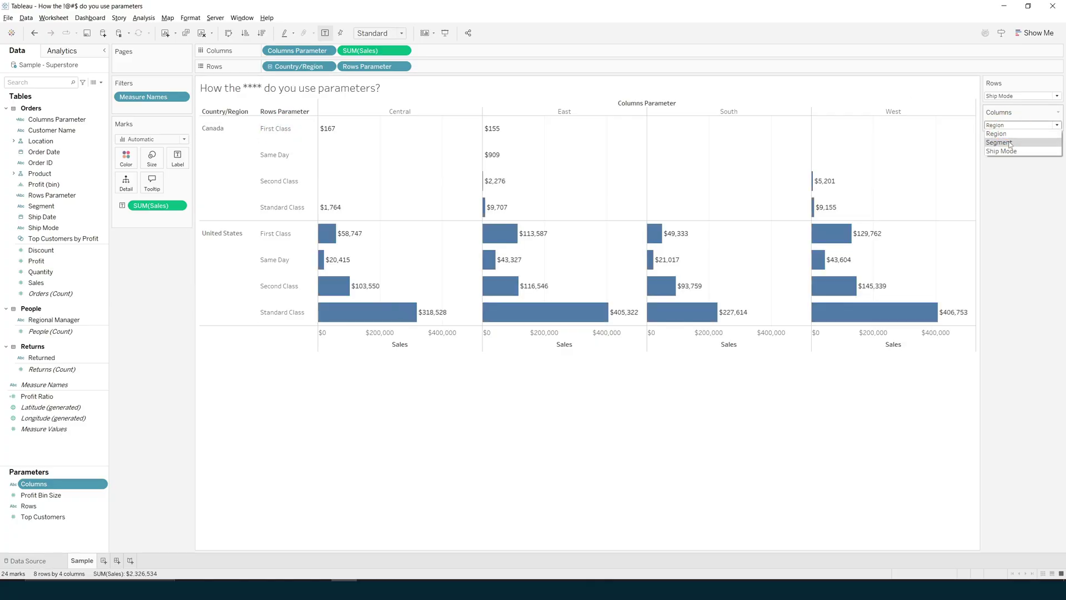
left_click(1009, 145)
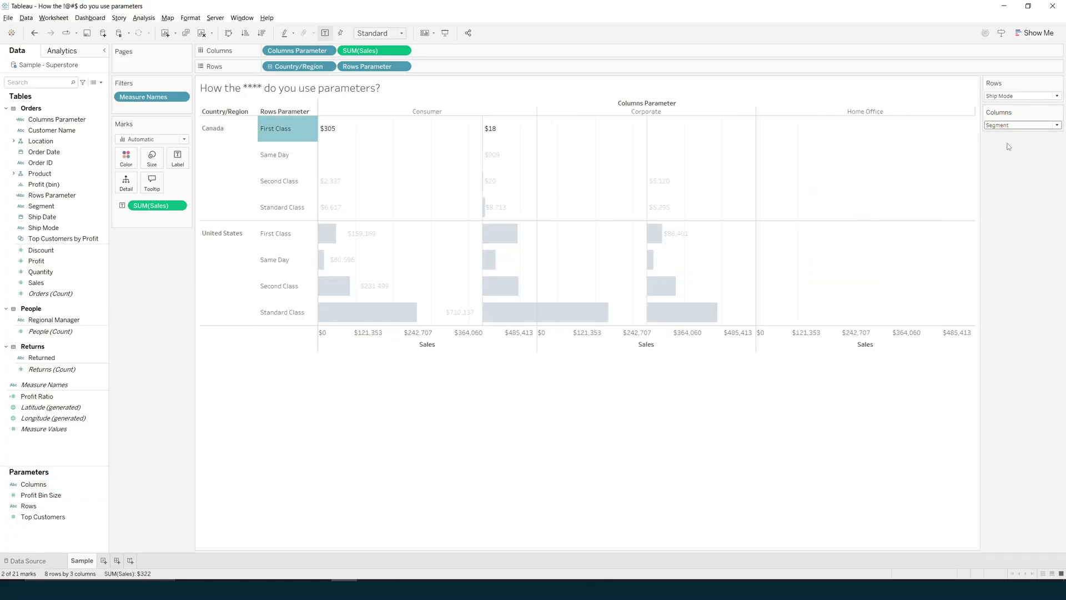
left_click(278, 129)
left_click(1025, 96)
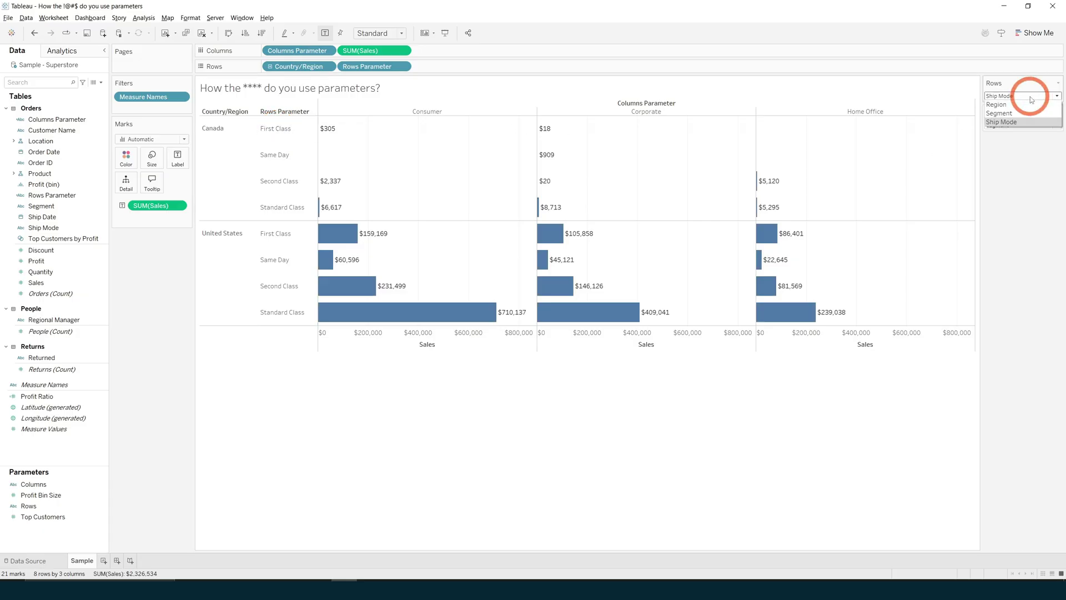
left_click(1000, 105)
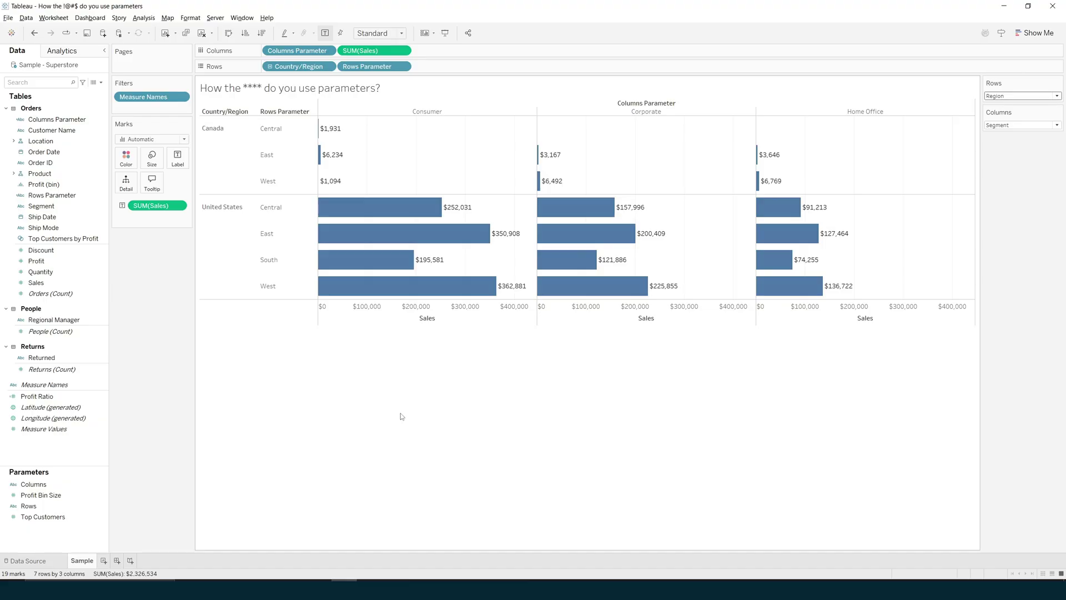
Step: Create a parameter named Measure with the String data type and a list of allowable values
right_click(54, 447)
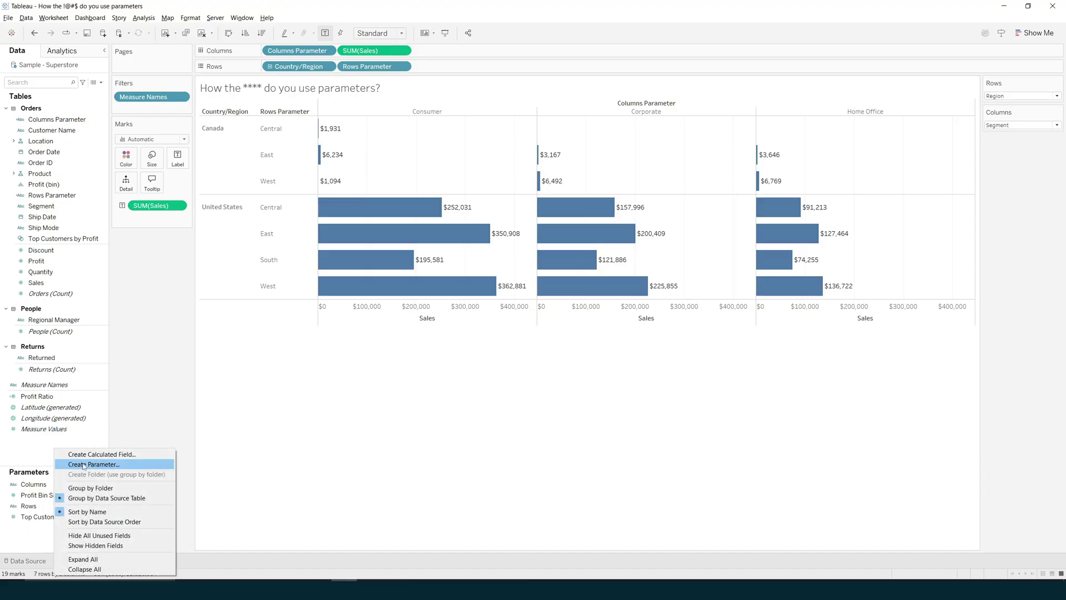
left_click(77, 465)
type("Measure")
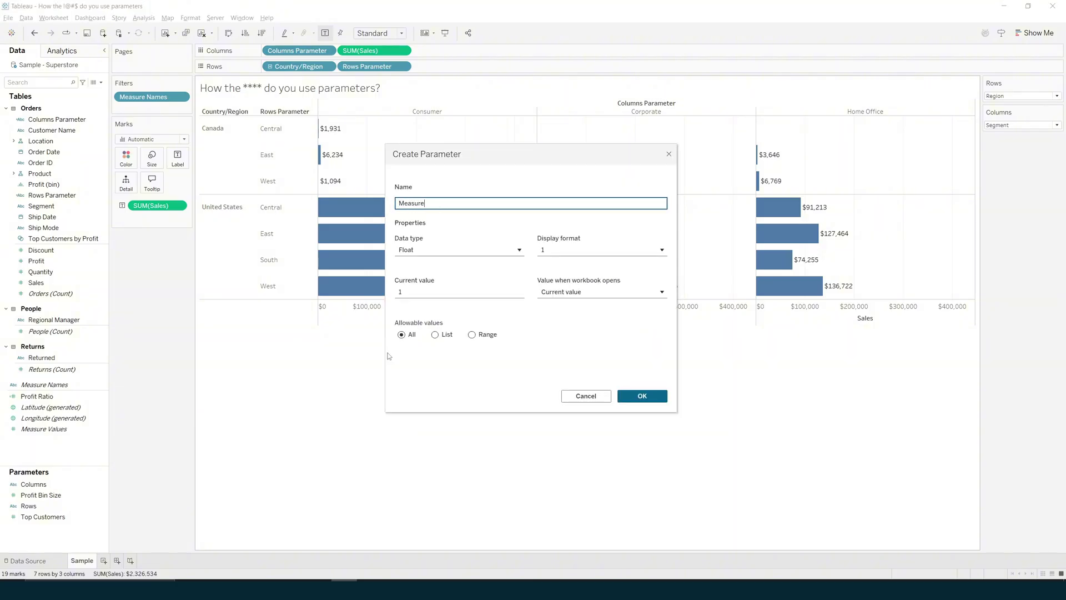
left_click(422, 249)
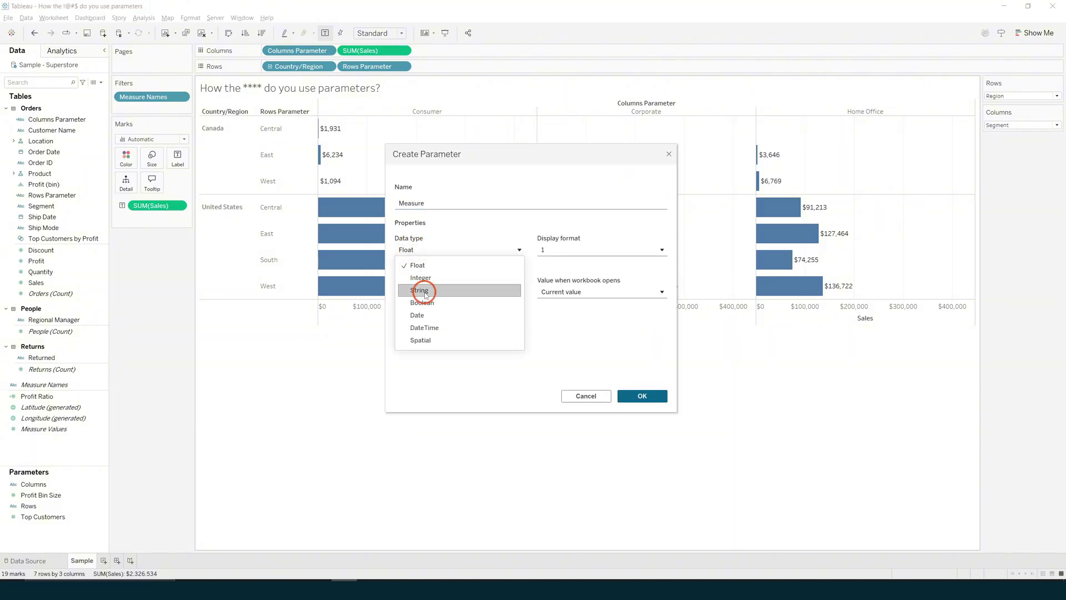
left_click(423, 298)
left_click(435, 334)
Step: Add Sales, Profit and Quantity as the Measure parameter's list values and save the parameter
left_click(439, 371)
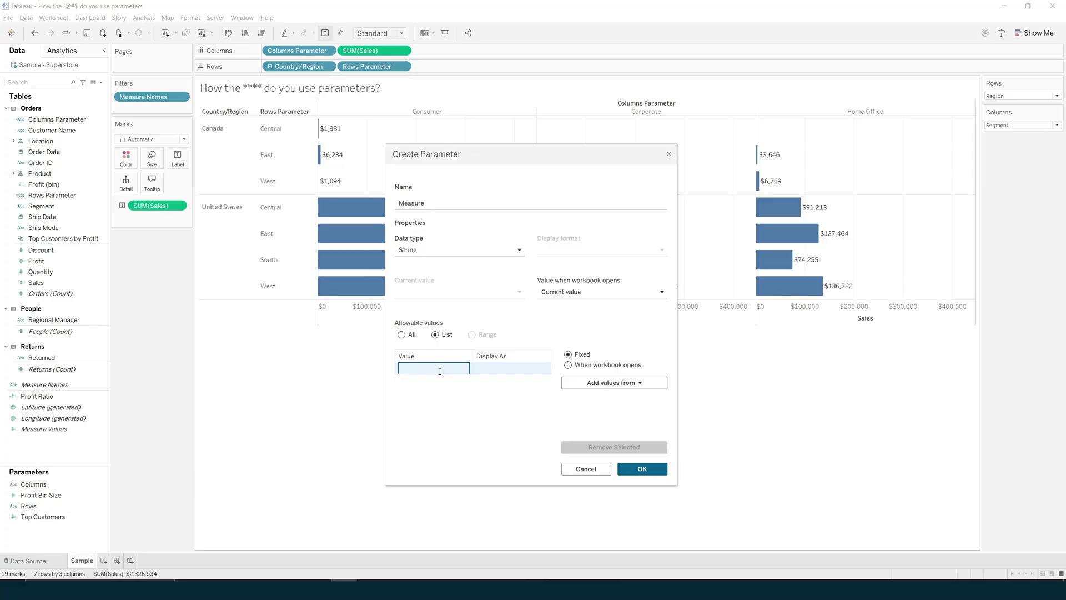
type("Sales")
key("Return")
type("Profi")
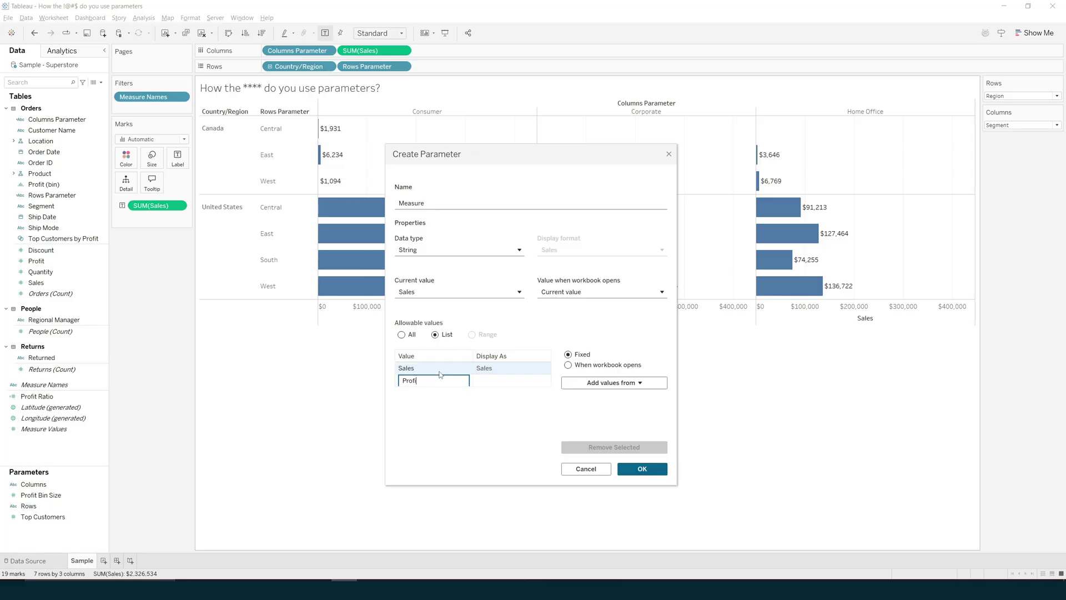
type("t")
key("Return")
type("Quantity")
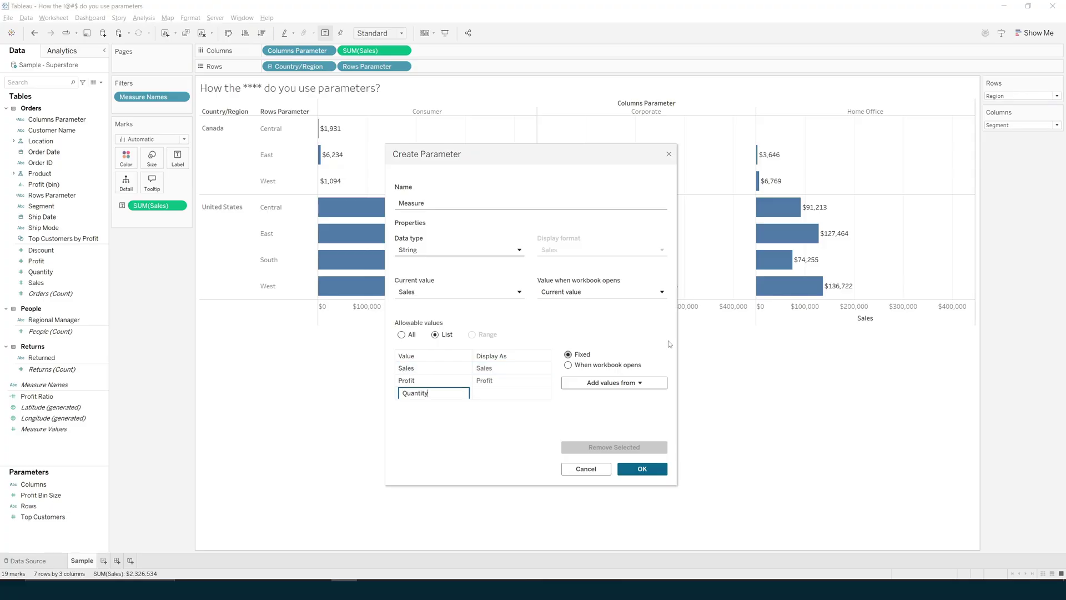
left_click(642, 468)
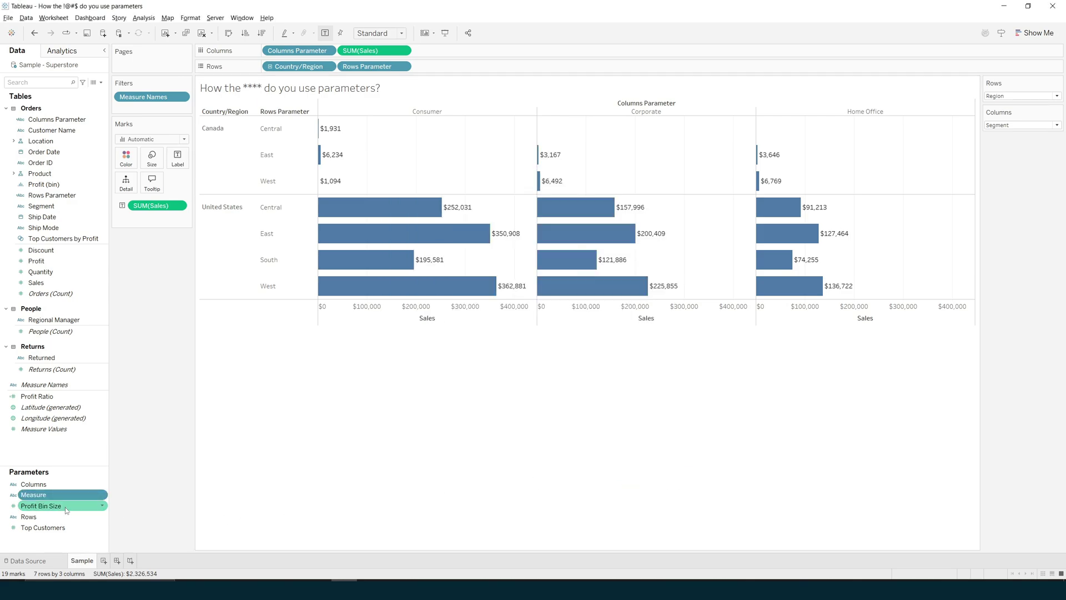
Step: Create a calculated field named Measure Parameter whose formula begins with if [Measure]='Sales' then [Sales]
right_click(52, 449)
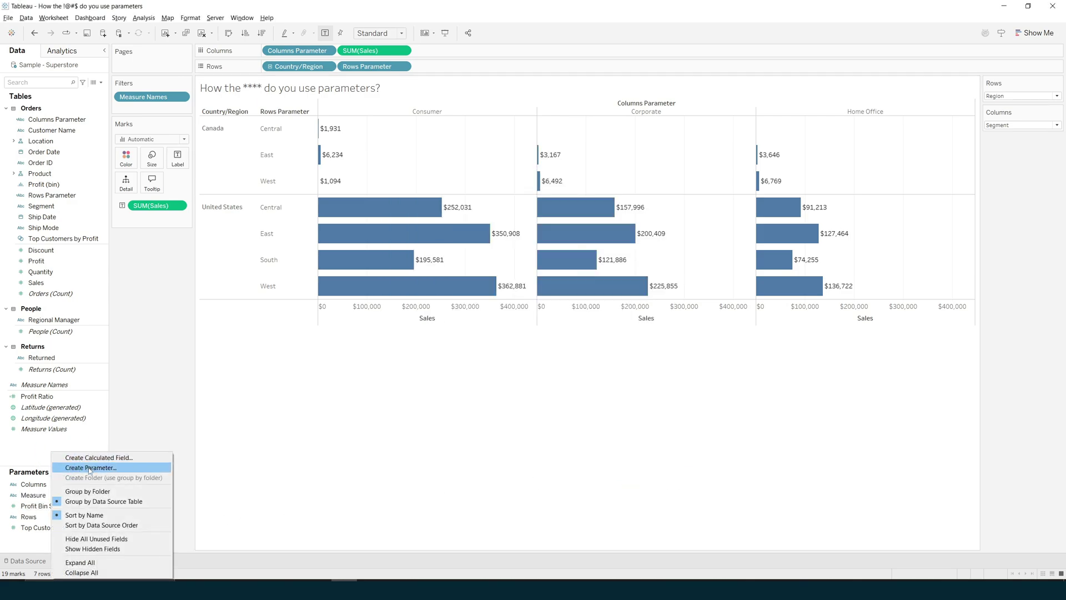
left_click(86, 455)
type("Measure Parameter")
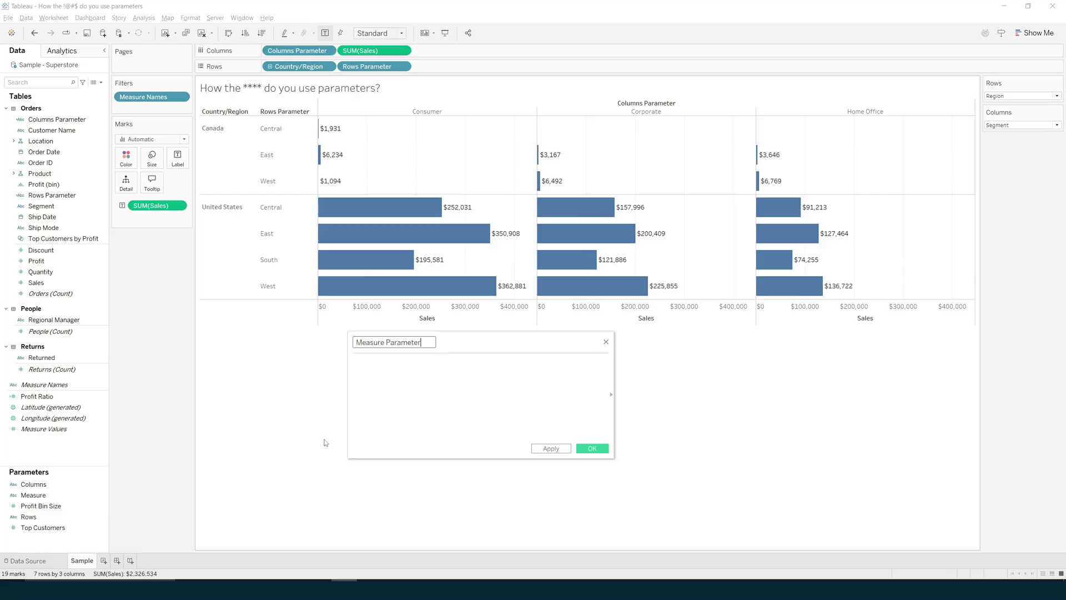
key("Tab")
type("if [Measure]='Sales' then [Sales]")
key("Return")
Step: Add elseif branches returning [Profit] for 'Profit' and [Quantity] for 'Quantity', end the formula with END and save the field
type("elseif ")
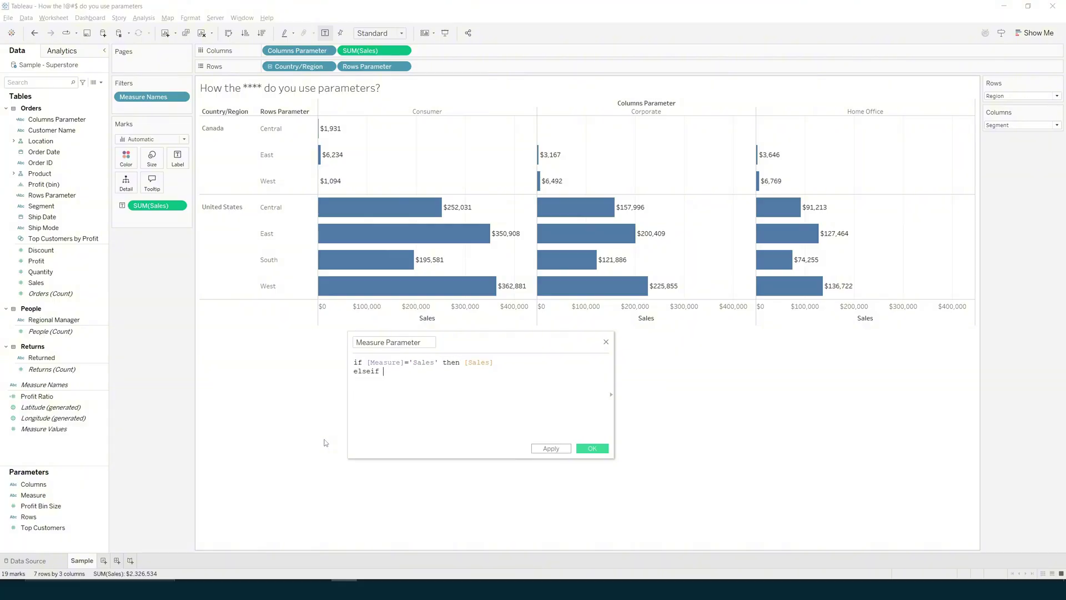
type("[Measure]='Profit' then [Profit] ")
type("elseif [Measure]=")
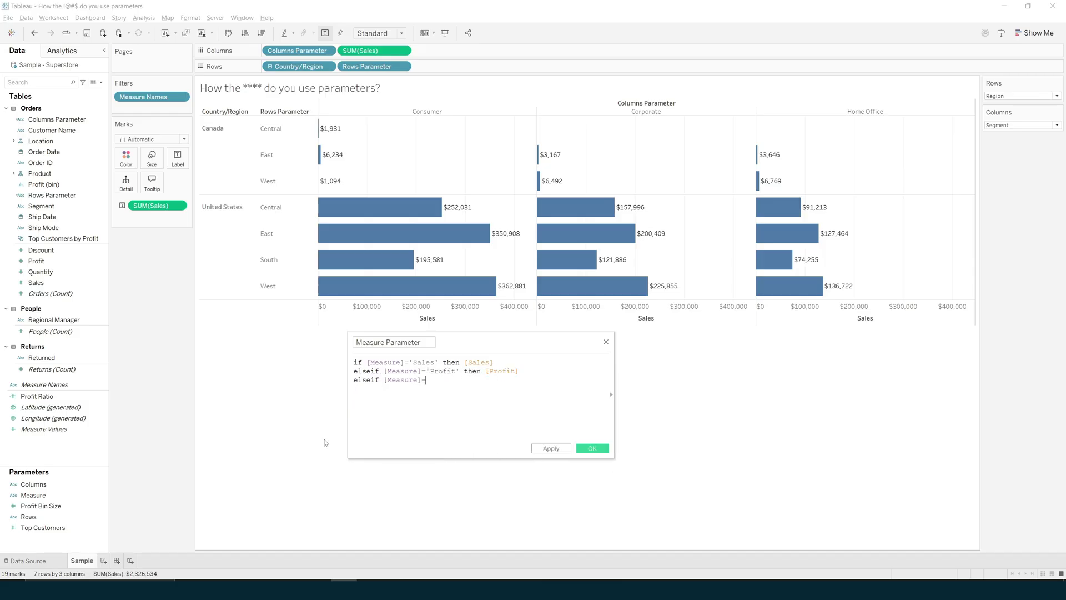
type("'Quantity' then [Quantity]")
key("Return")
type("END")
left_click(551, 448)
left_click(592, 448)
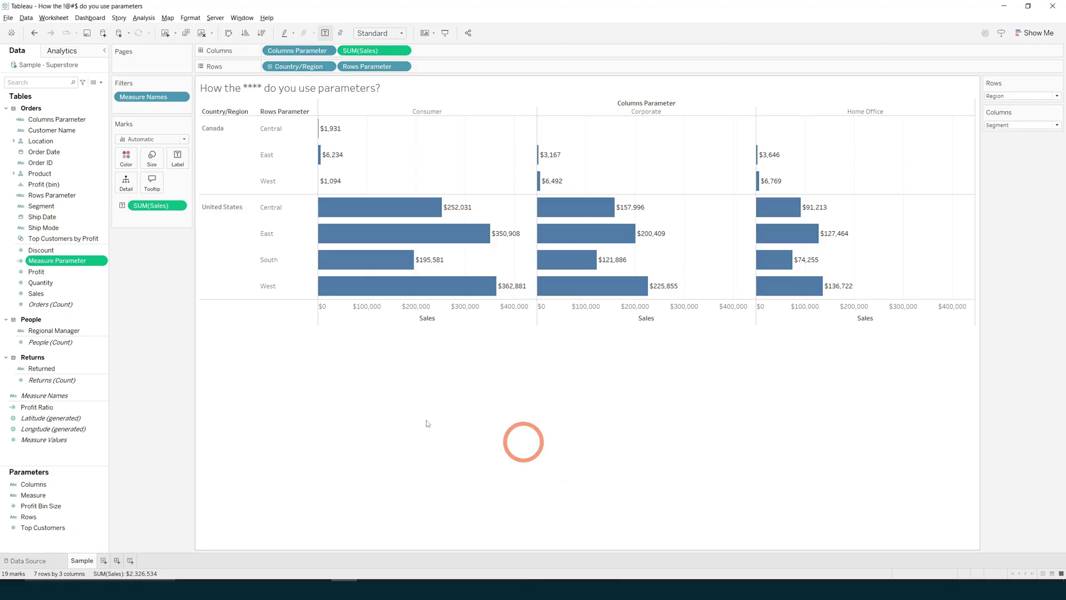
Step: Replace SUM(Sales) with Measure Parameter on the label and the Columns shelf, and show the Measure parameter control
left_click_drag(46, 261, 163, 206)
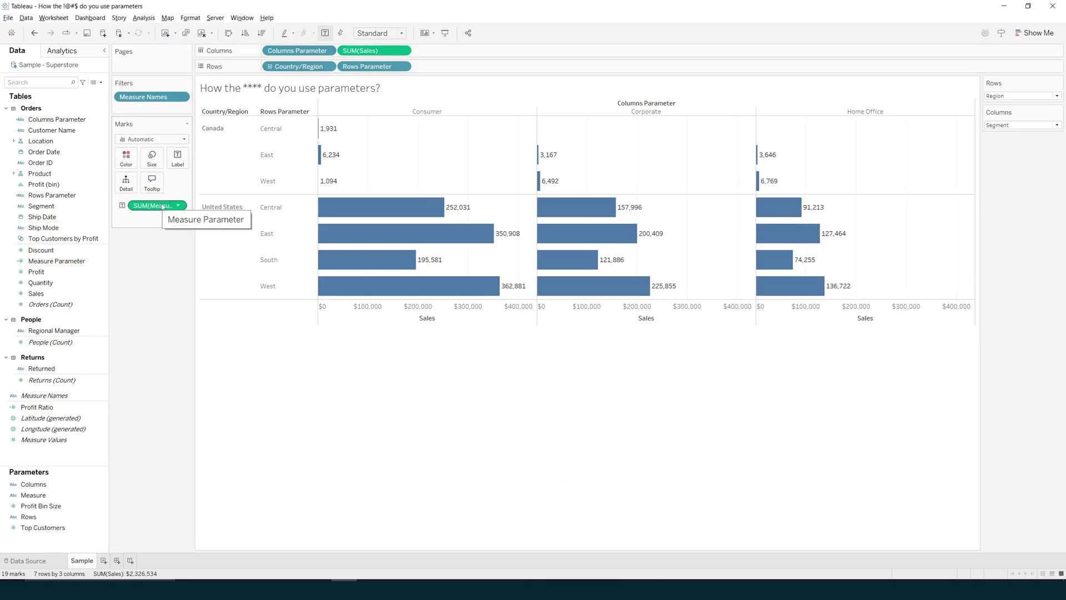
left_click_drag(56, 261, 380, 57)
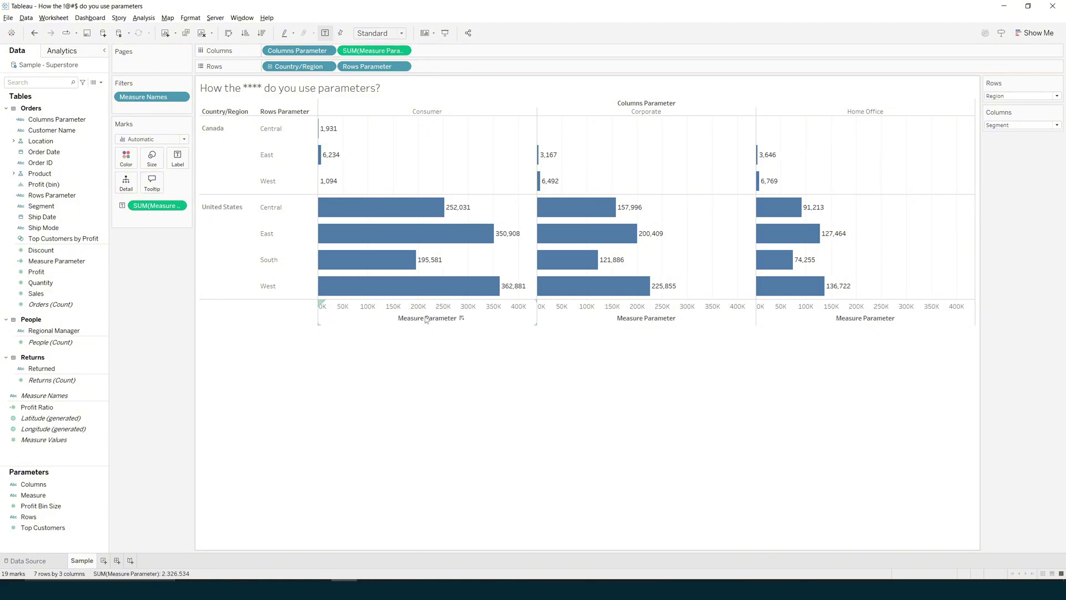
right_click(34, 494)
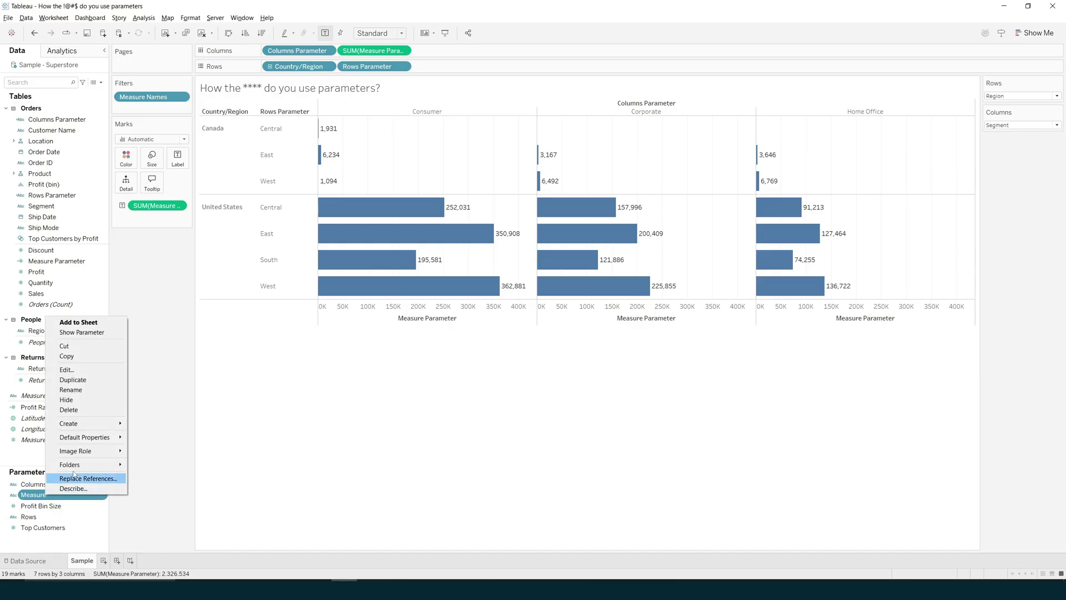
left_click(83, 332)
Step: Switch the Measure parameter to Profit, to Quantity and back to Sales
left_click(1011, 154)
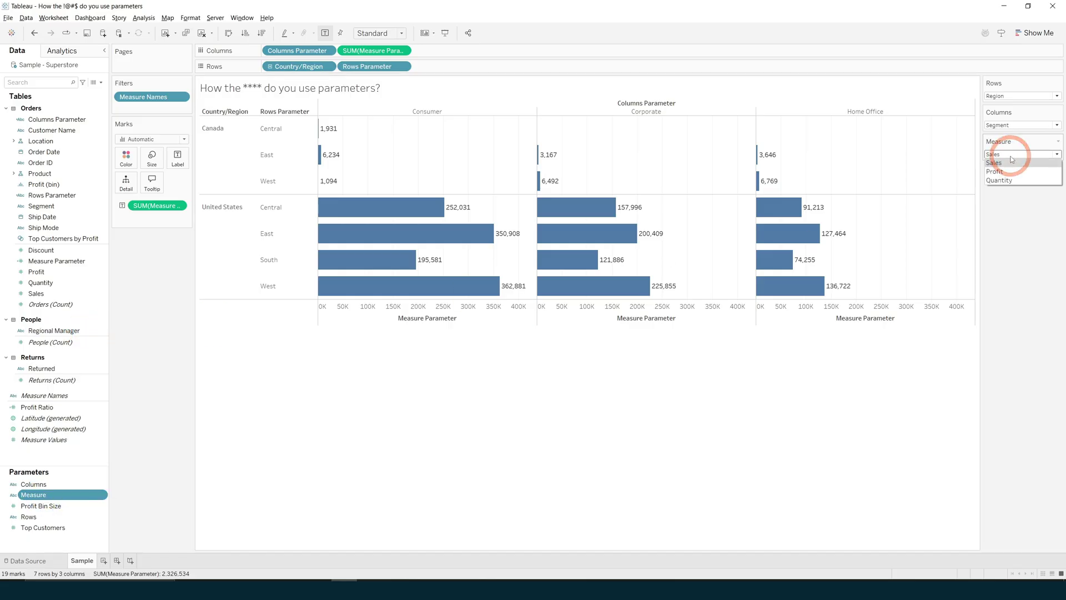
left_click(998, 174)
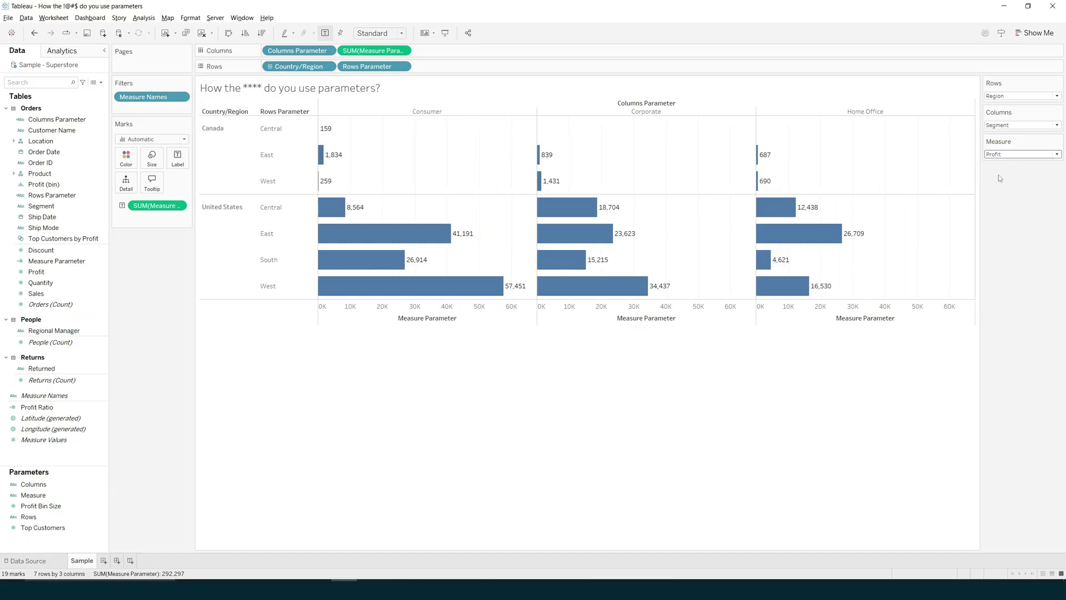
left_click(1000, 180)
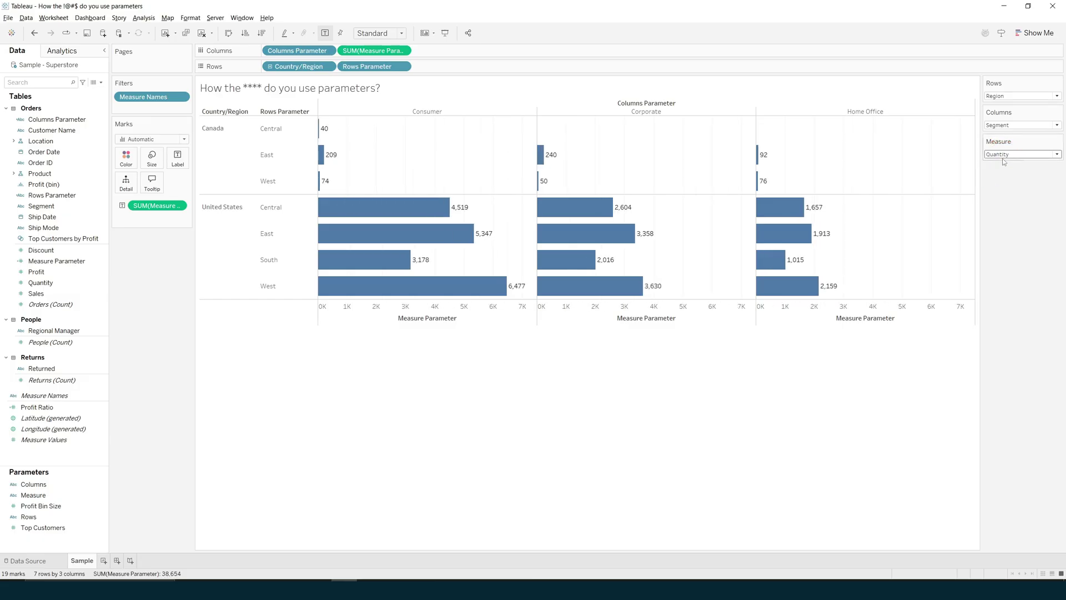
left_click(1004, 158)
left_click(1005, 162)
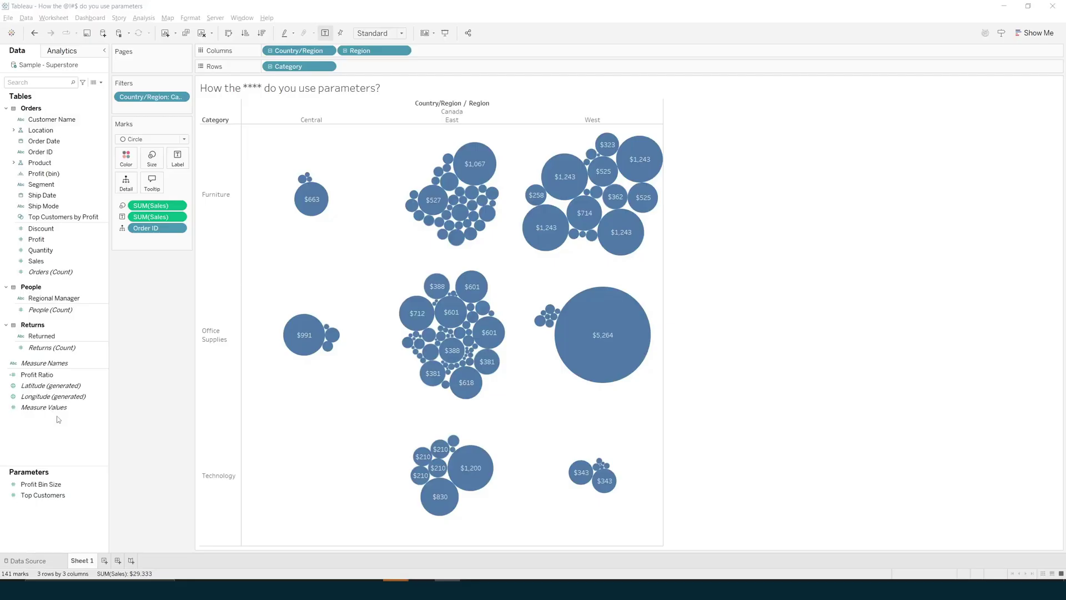
Step: Create a float parameter named Profit Ratio Threshold that allows all values
right_click(85, 447)
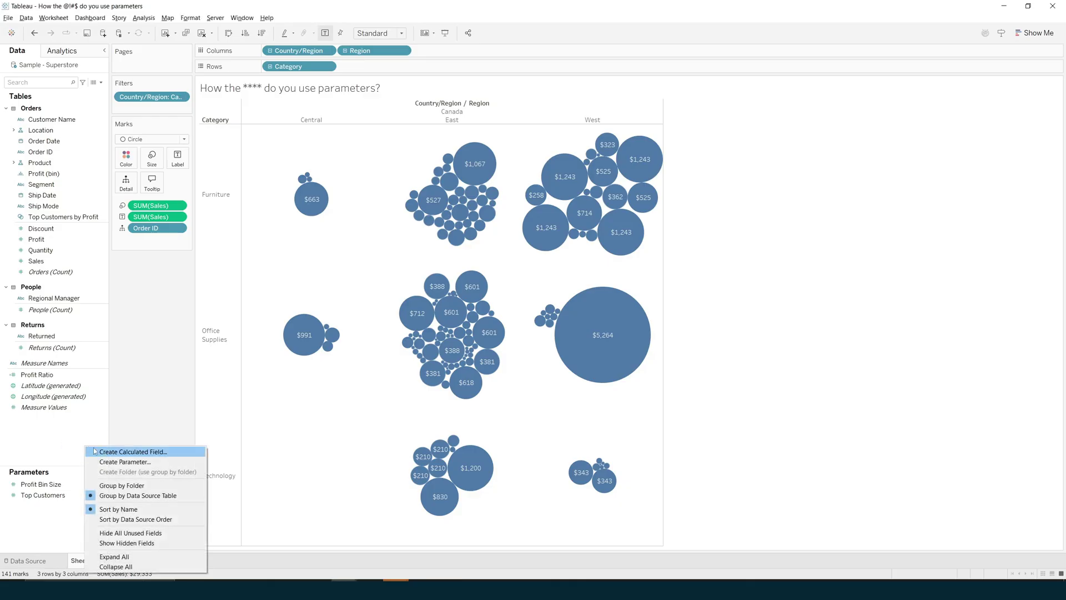
left_click(115, 461)
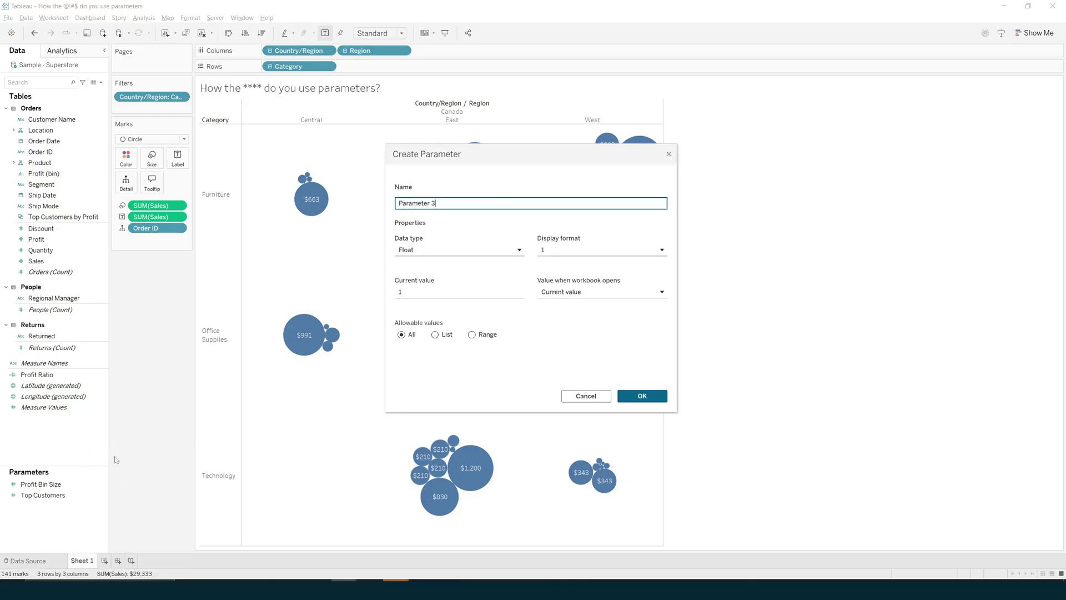
type("Profit Ratio Threshold")
left_click(433, 291)
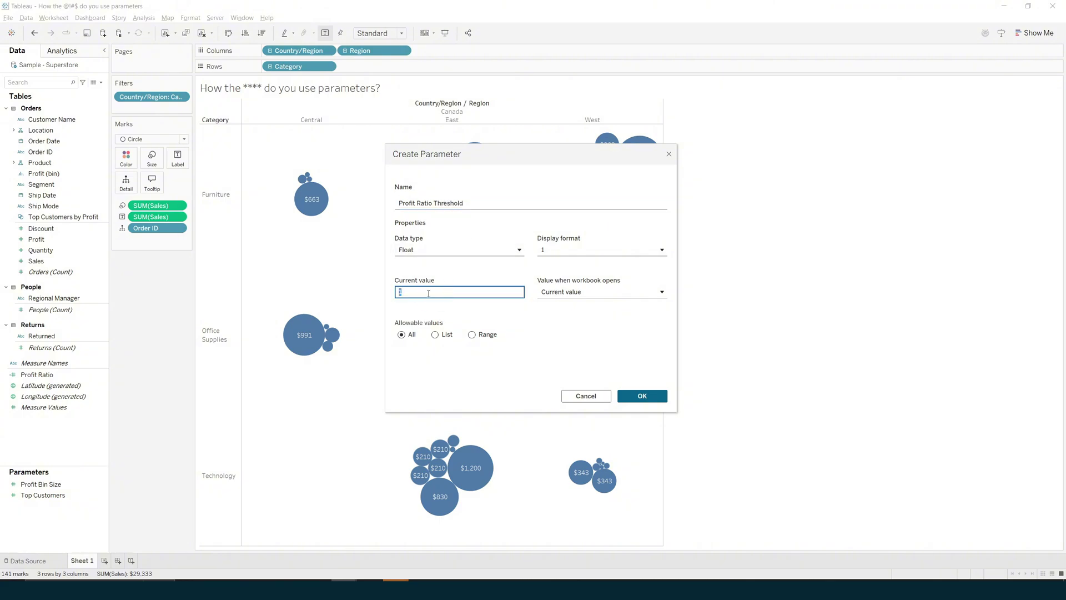
left_click(642, 397)
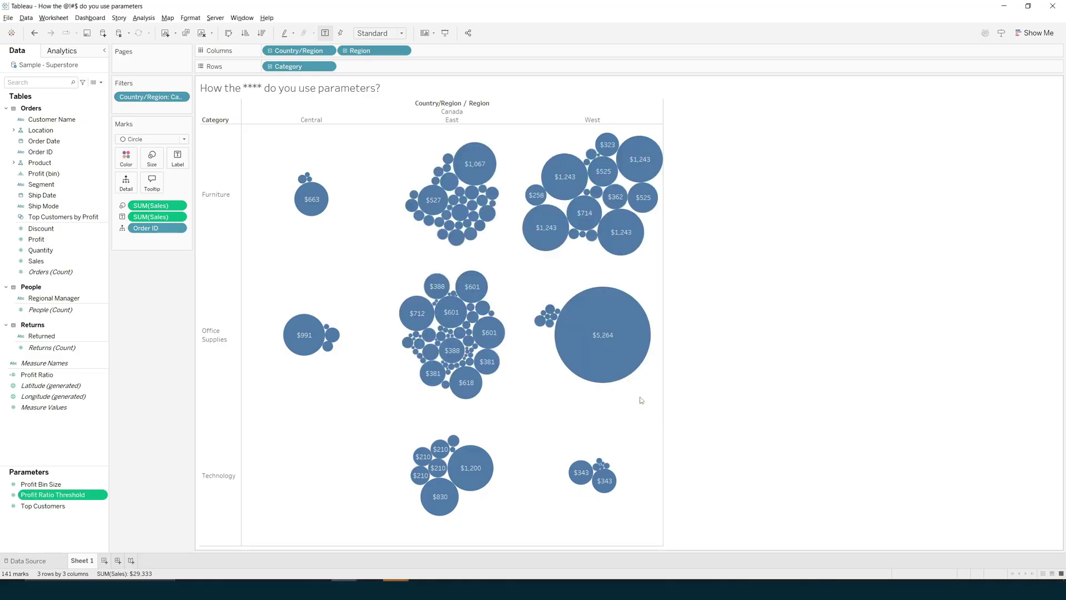
Step: Start a new calculated field named Profit Ratio Exceed
right_click(88, 447)
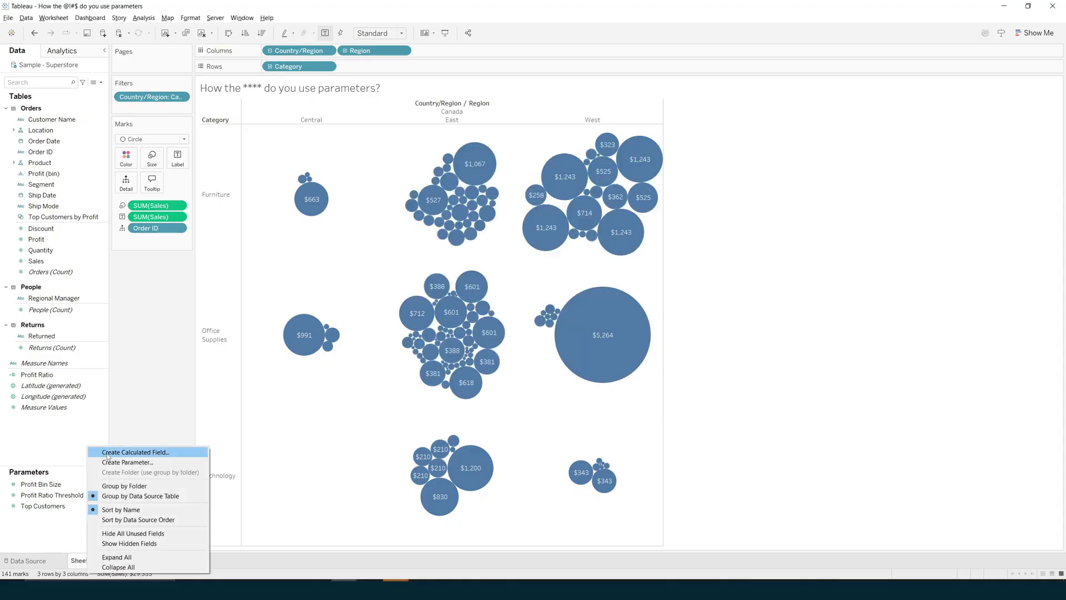
left_click(108, 453)
type("Pro")
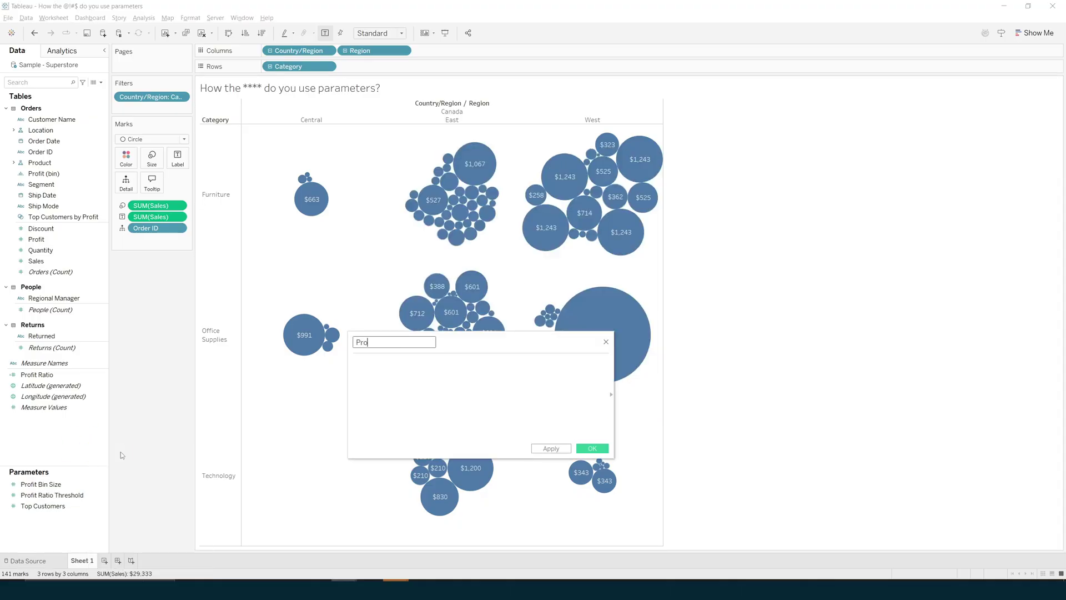
type("fit Ratio Exceed")
key("Tab")
Step: Enter the formula's condition as if [Profit Ratio]>[Profit Ratio Threshold], using the suggested field and parameter names
type("if prof")
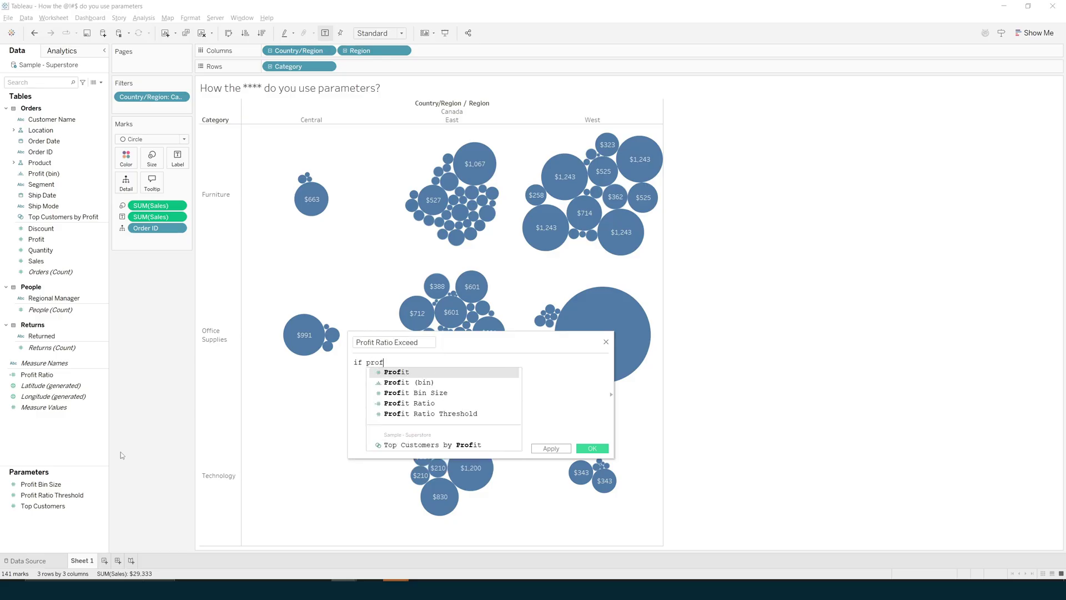
type("i")
key("Down")
key("Down")
key("Down")
key("Return")
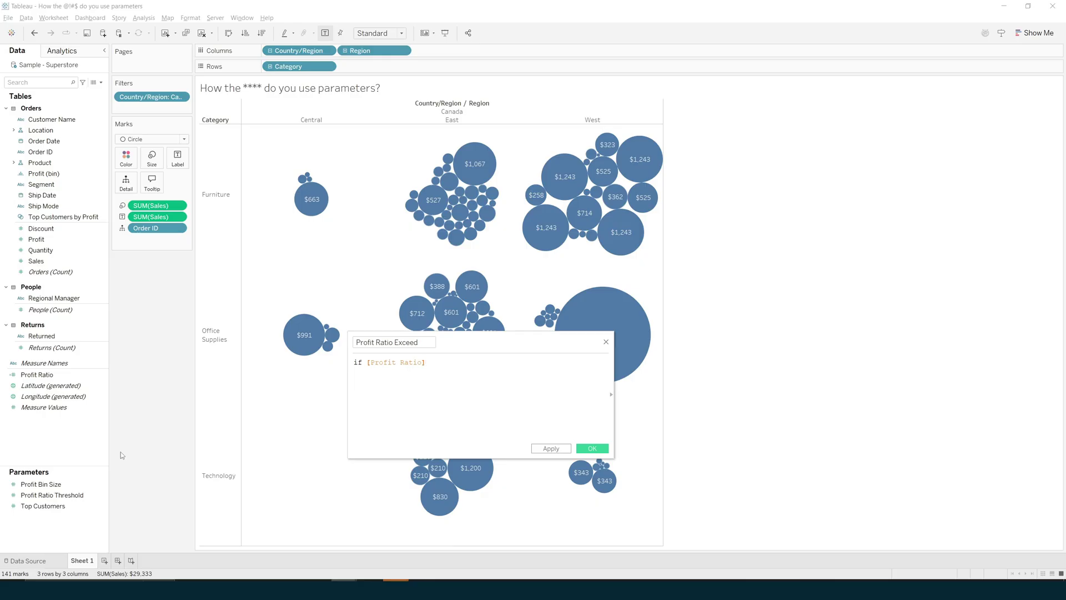
type(">prof")
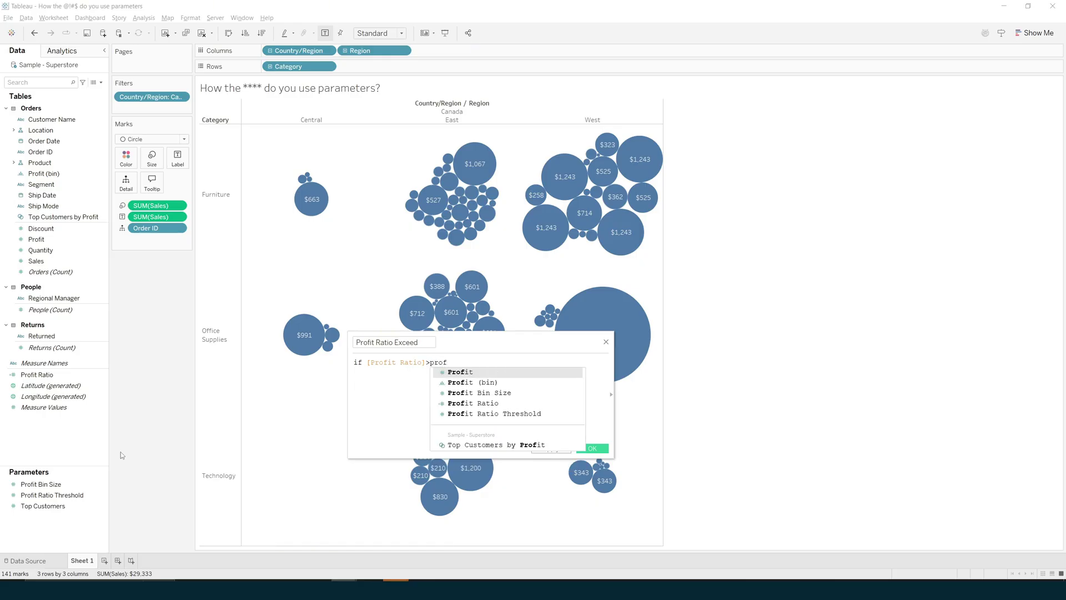
key("Down")
key("Down")
key("Down")
key("Down")
key("Return")
Step: Complete the formula with then 'Exceed' else 'Not Exceed' and END, and save the calculated field
type("then 'E")
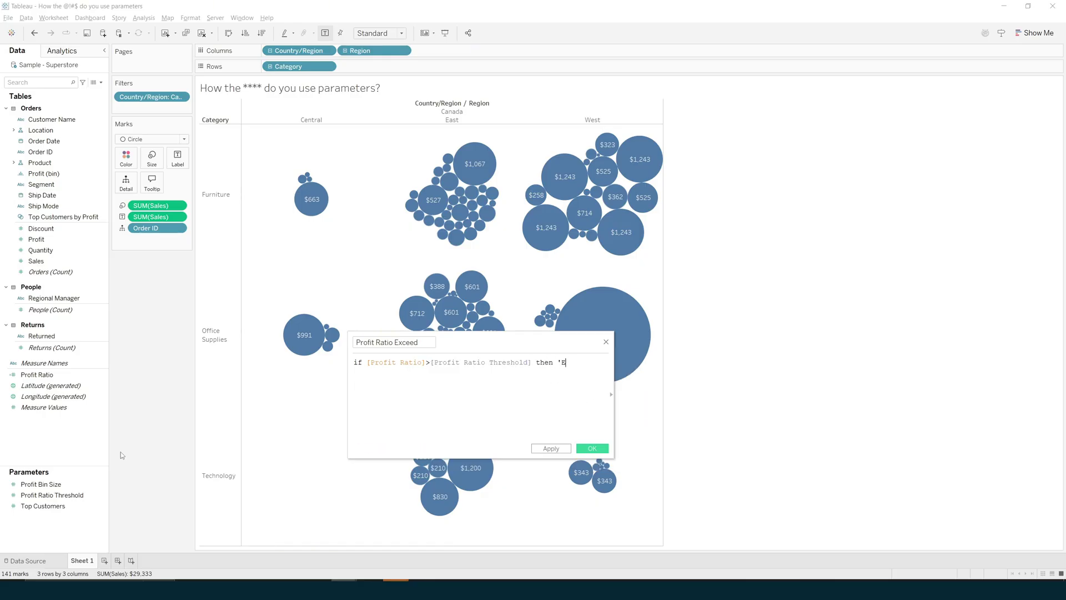
type("xceed' else 'Not Exceed'")
key("Return")
type("END")
left_click(551, 449)
left_click(592, 448)
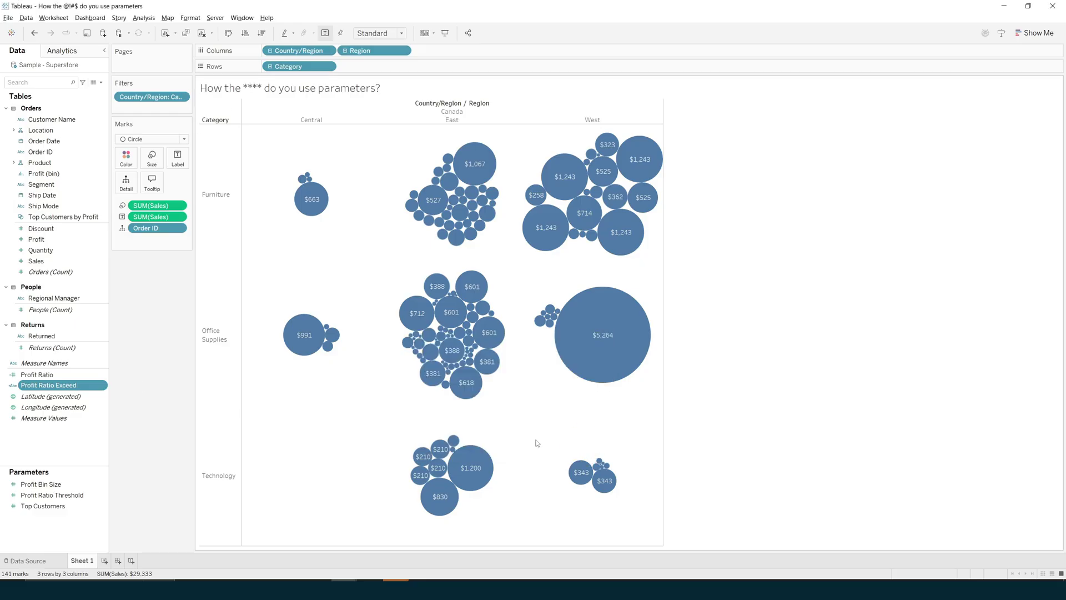
Step: Color the marks by Profit Ratio Exceed, assigning green to Exceed and red to Not Exceed
left_click_drag(39, 388, 127, 161)
left_click(126, 159)
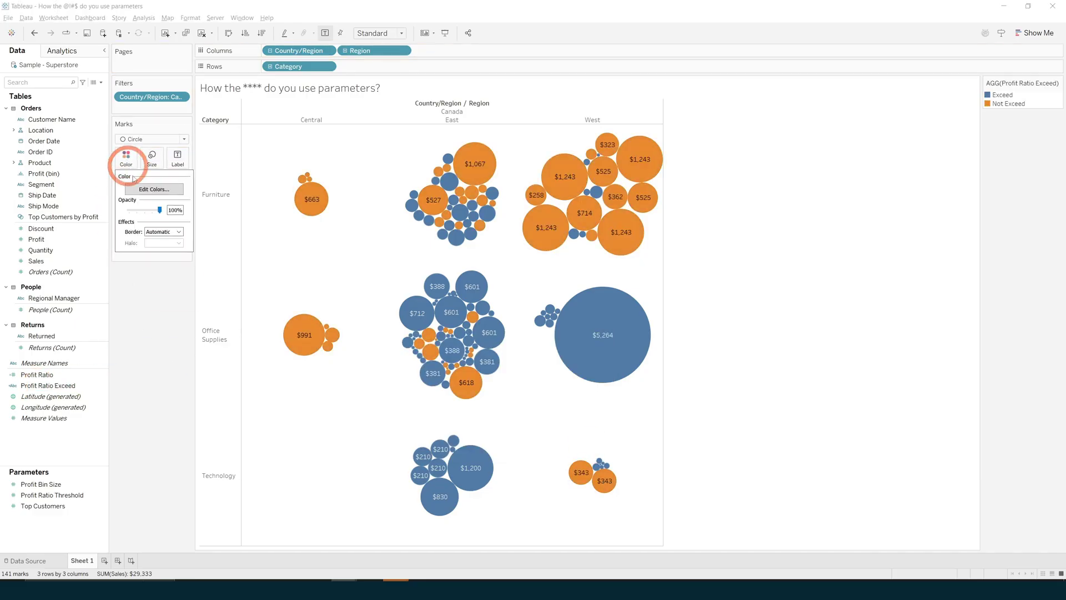
left_click(153, 189)
left_click(441, 224)
left_click(548, 312)
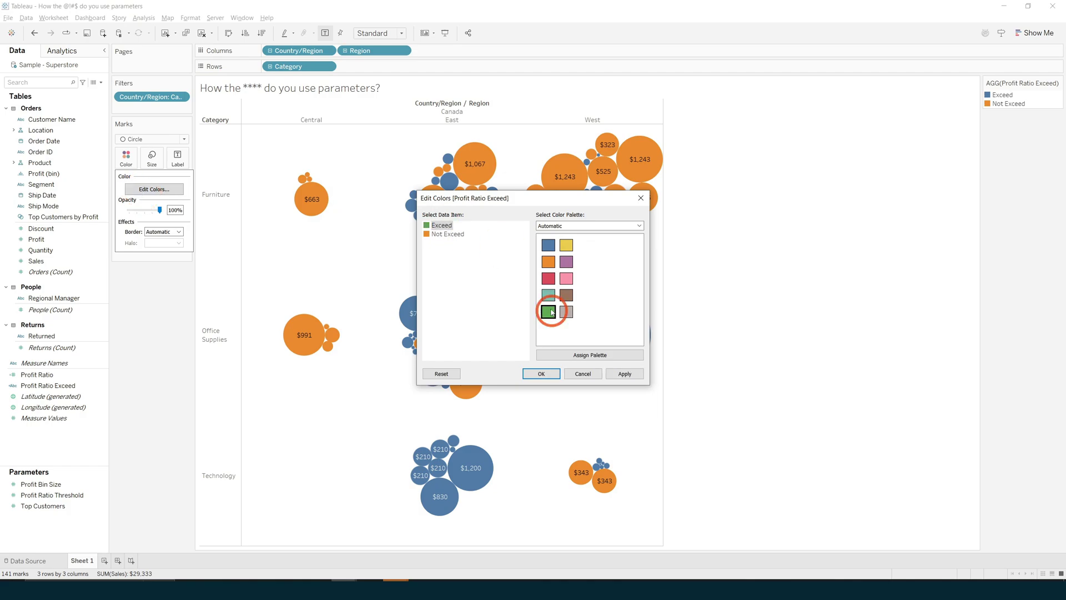
left_click(447, 234)
left_click(548, 278)
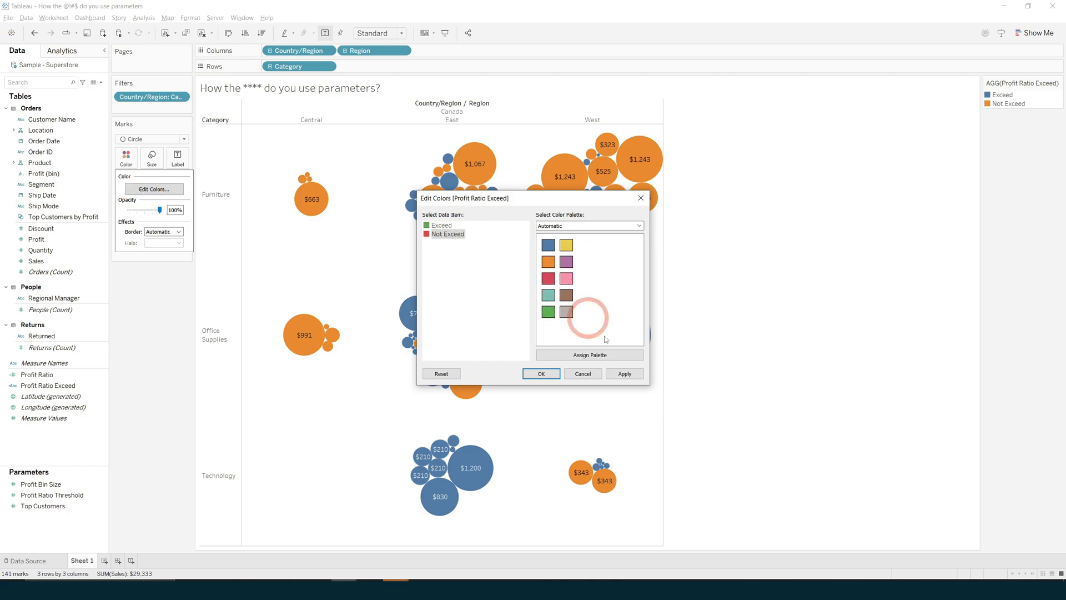
left_click(623, 373)
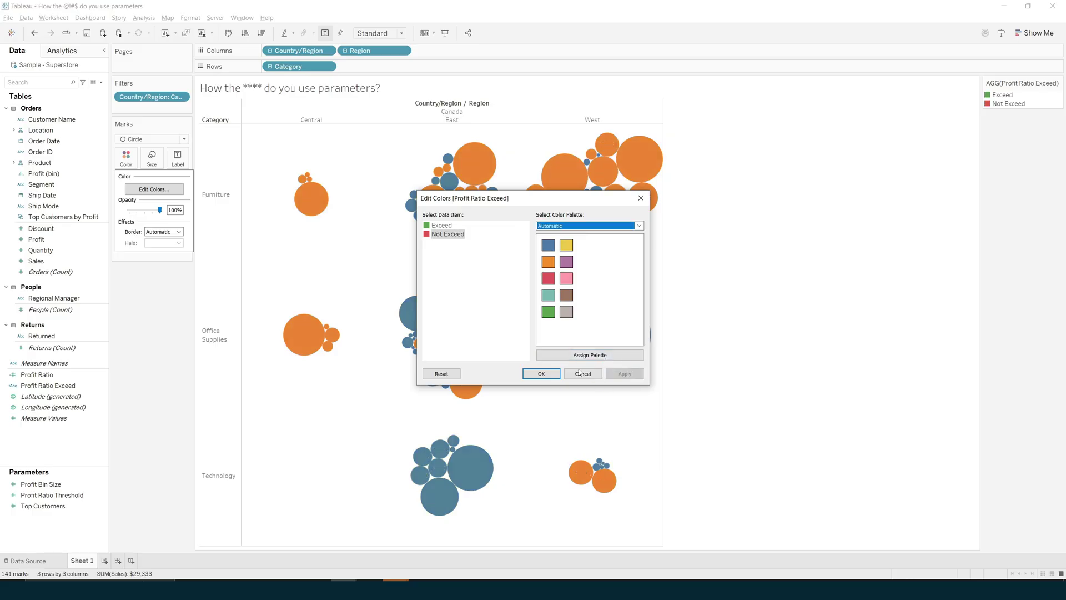
left_click(529, 373)
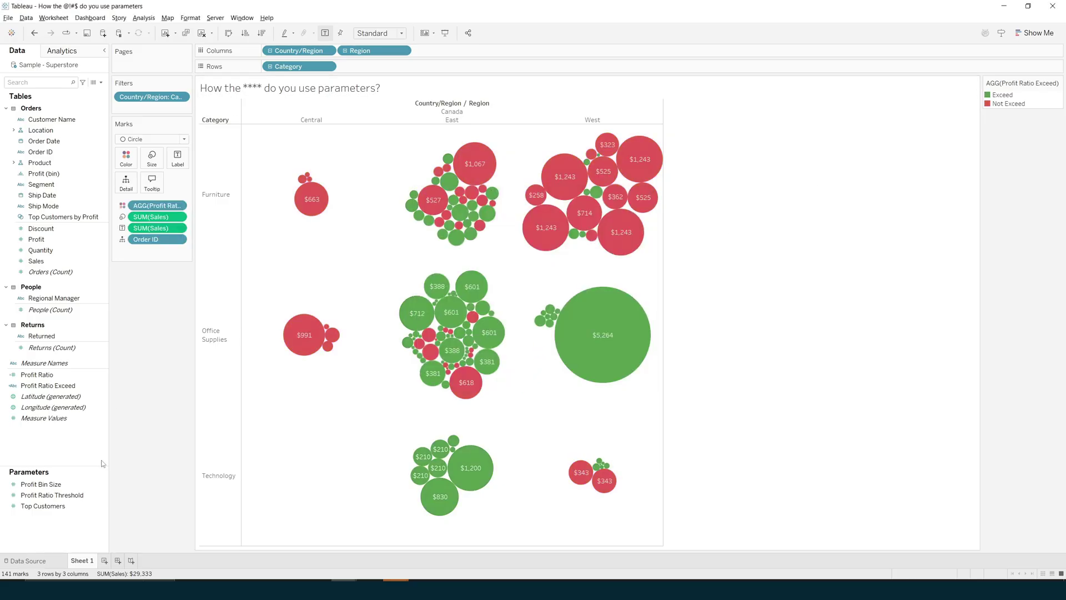
Step: Show the Profit Ratio Threshold parameter control and set its value to 0.15
left_click(43, 506)
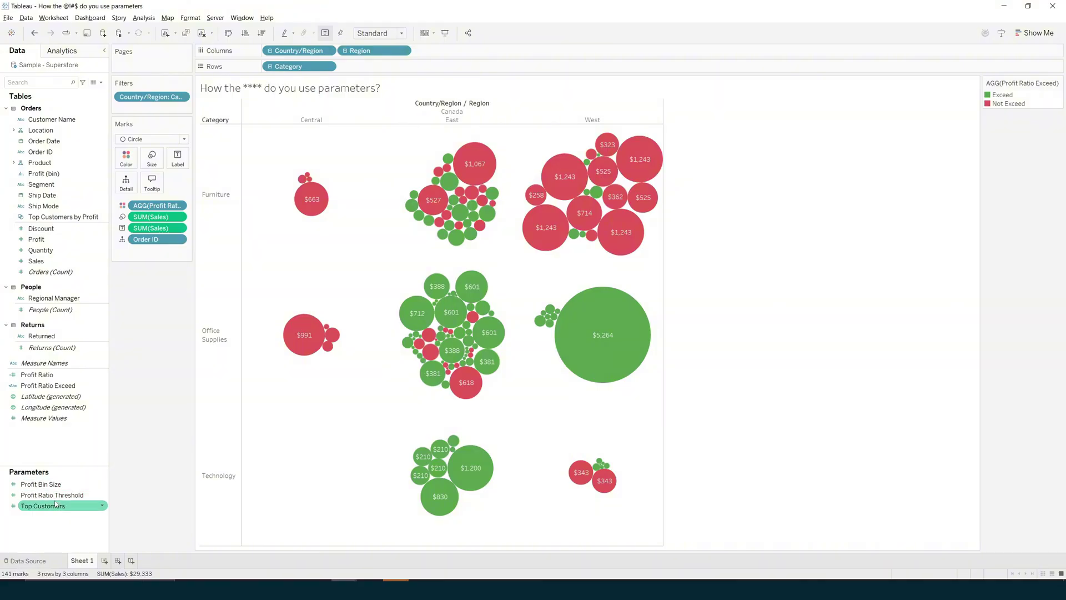
left_click(53, 495)
right_click(55, 496)
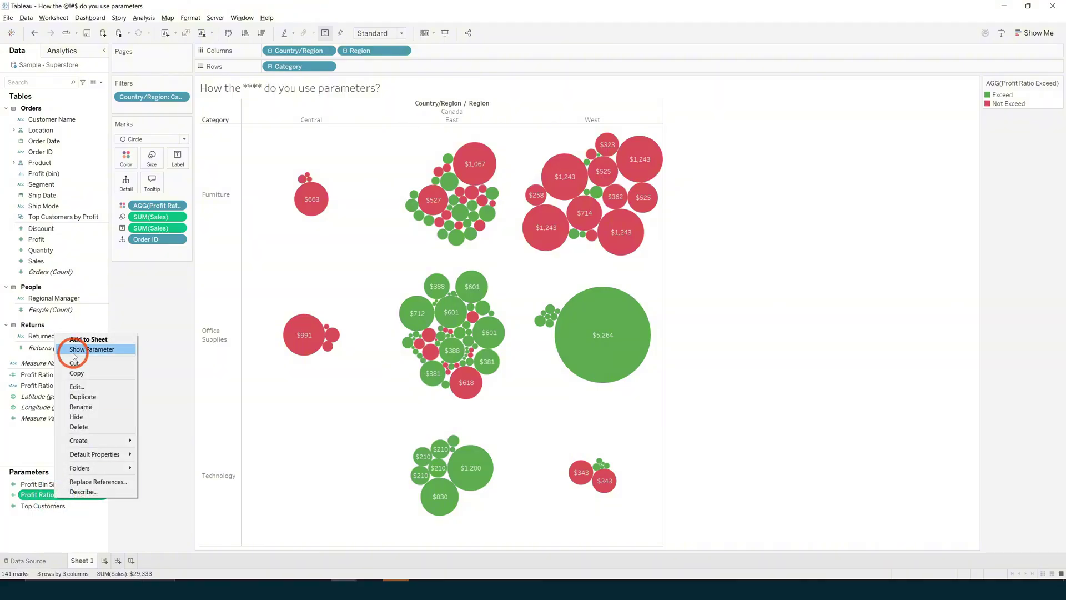
left_click(89, 349)
left_click(1018, 131)
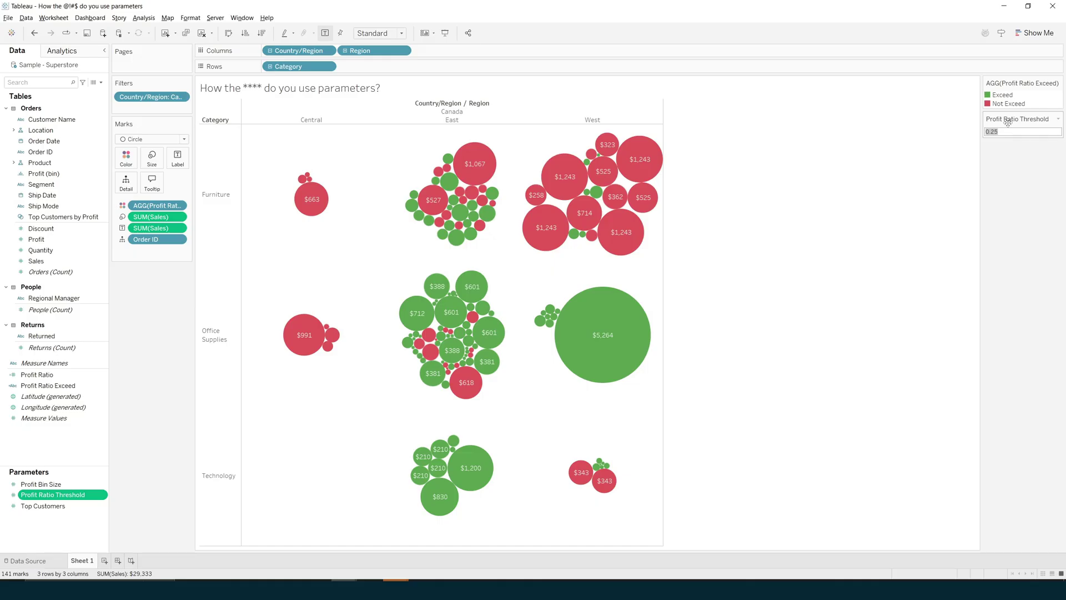
type("0")
key("Return")
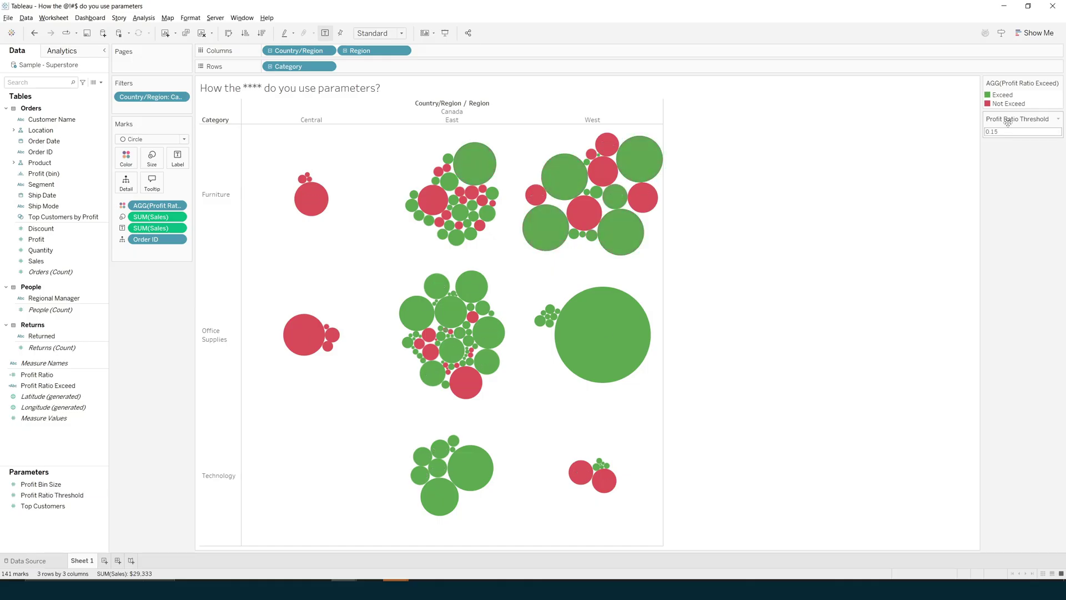
Step: Set the Profit Ratio Threshold parameter to 0.6 to recolor the bubbles
left_click(1009, 132)
type("0")
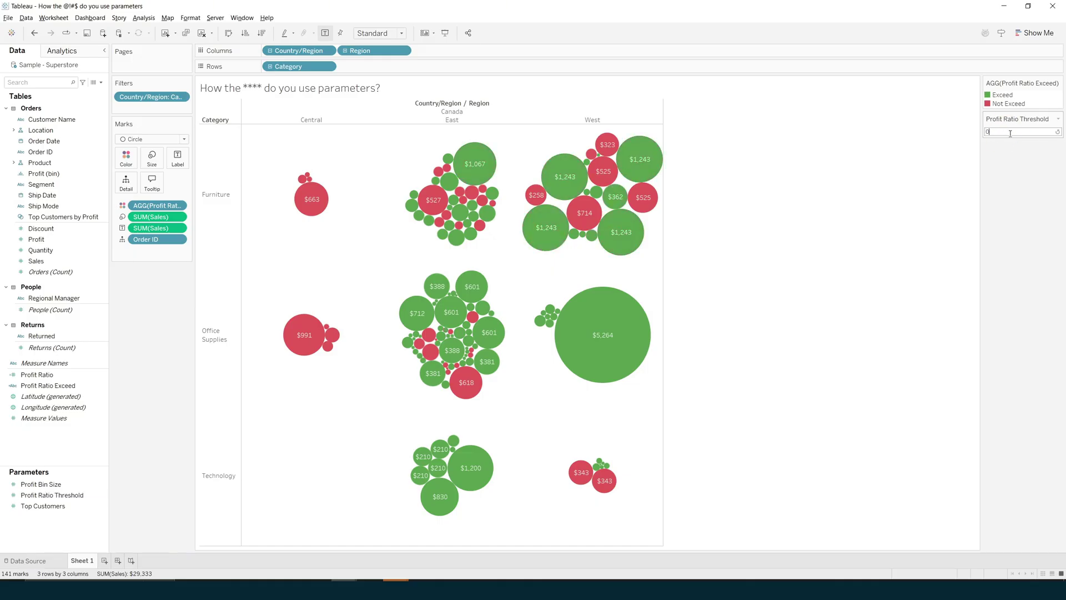
key("Return")
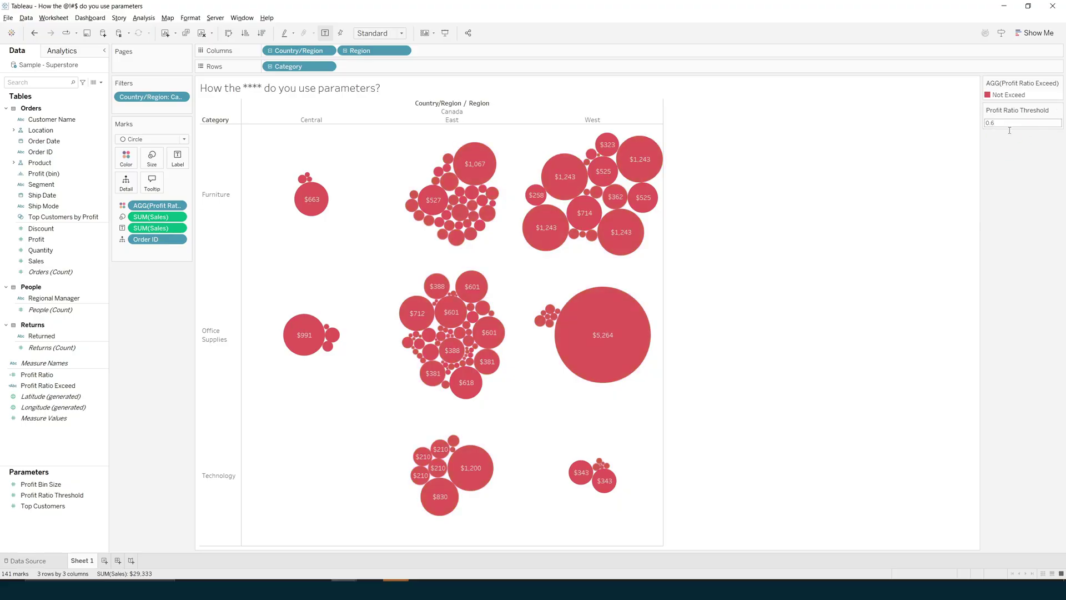
Step: Set the Profit Ratio Threshold parameter to 0.3
left_click(1007, 124)
type("0.5")
key("BackSpace")
type("3")
key("Return")
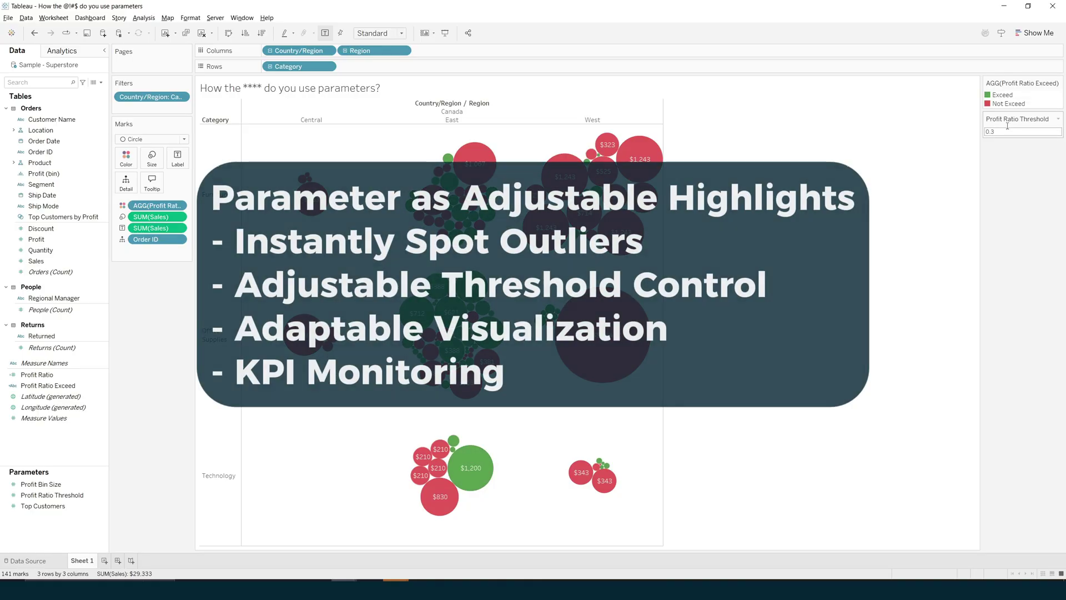
left_click(1006, 128)
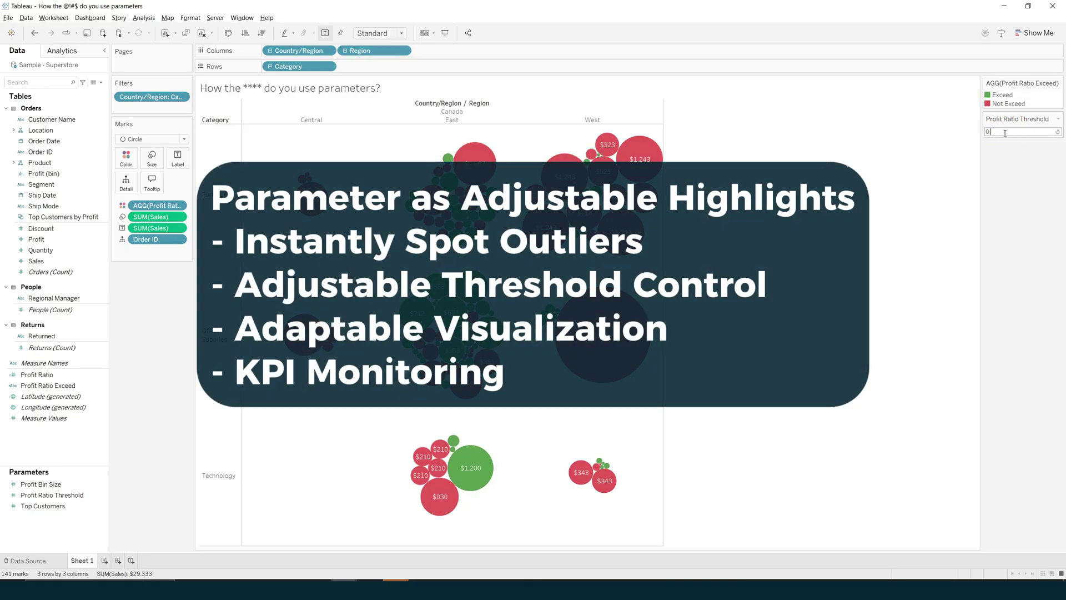
key("Return")
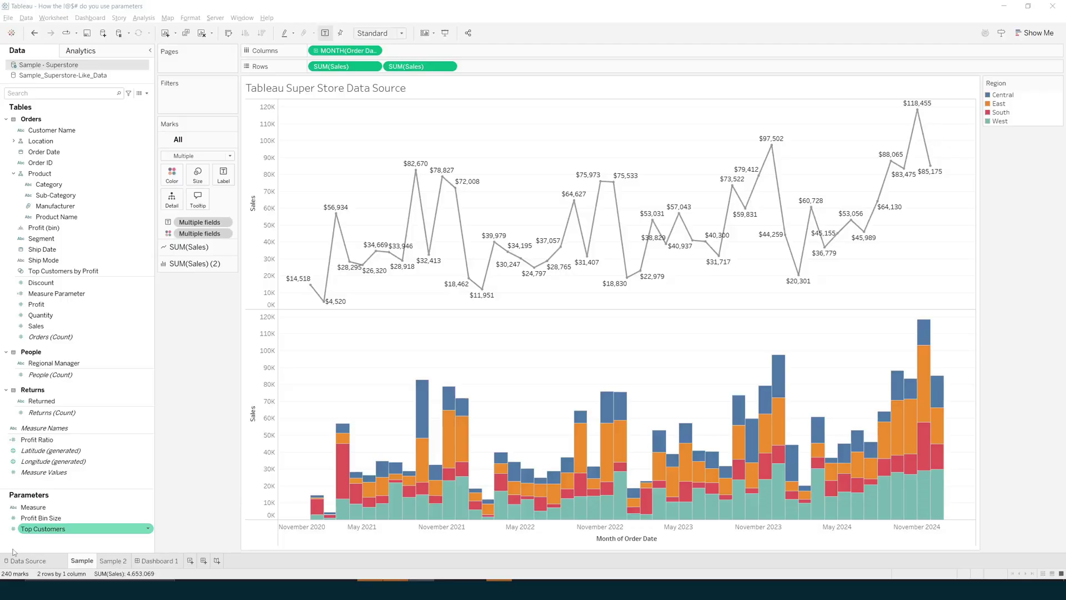
Step: Start a new parameter named Year with the Integer data type
right_click(74, 543)
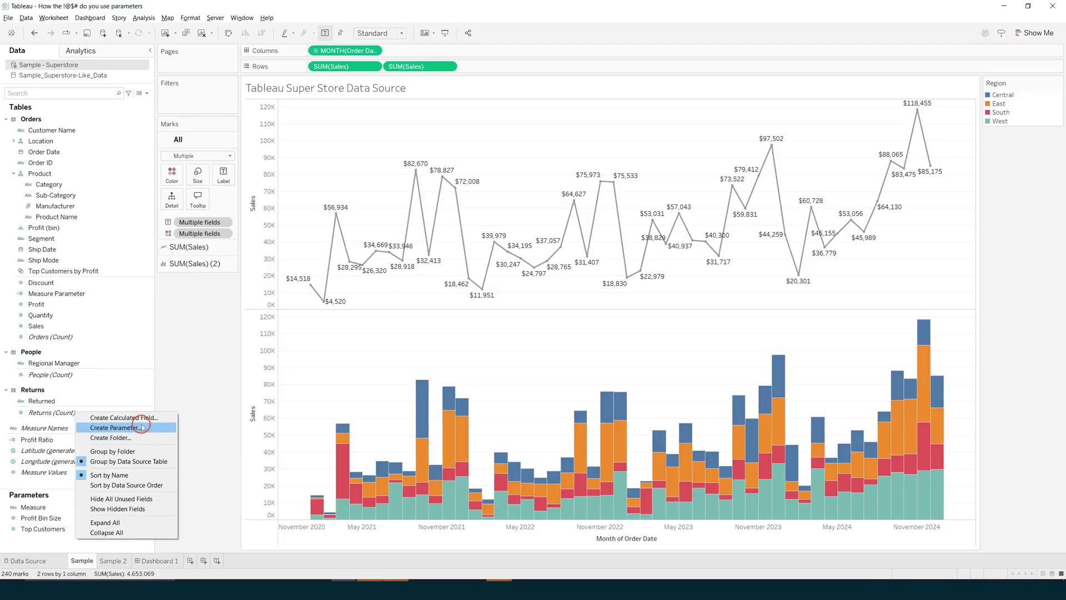
left_click(141, 427)
type("Year")
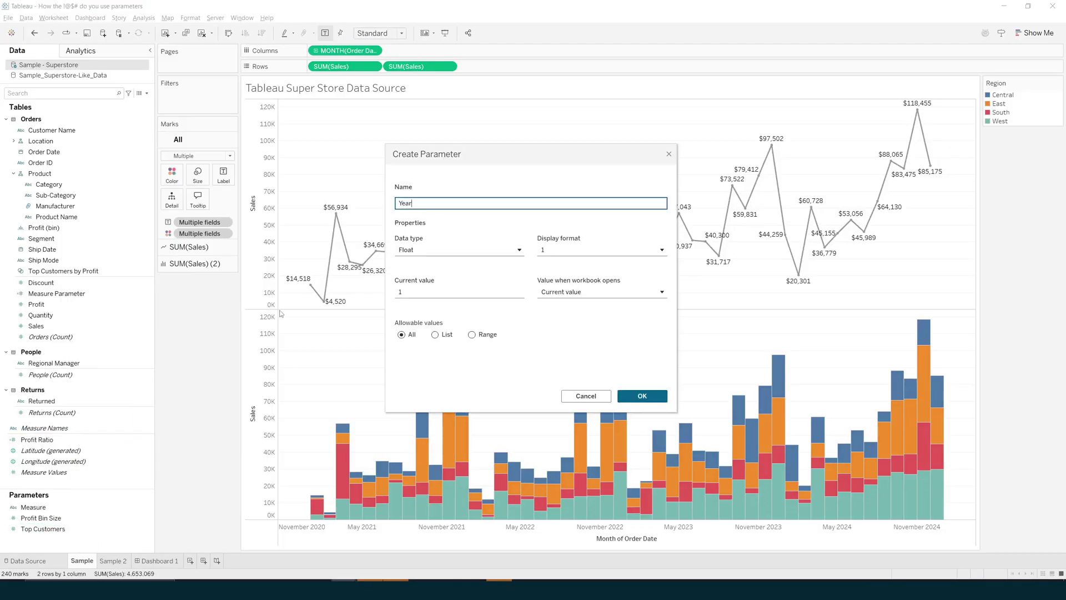
left_click(411, 249)
left_click(416, 278)
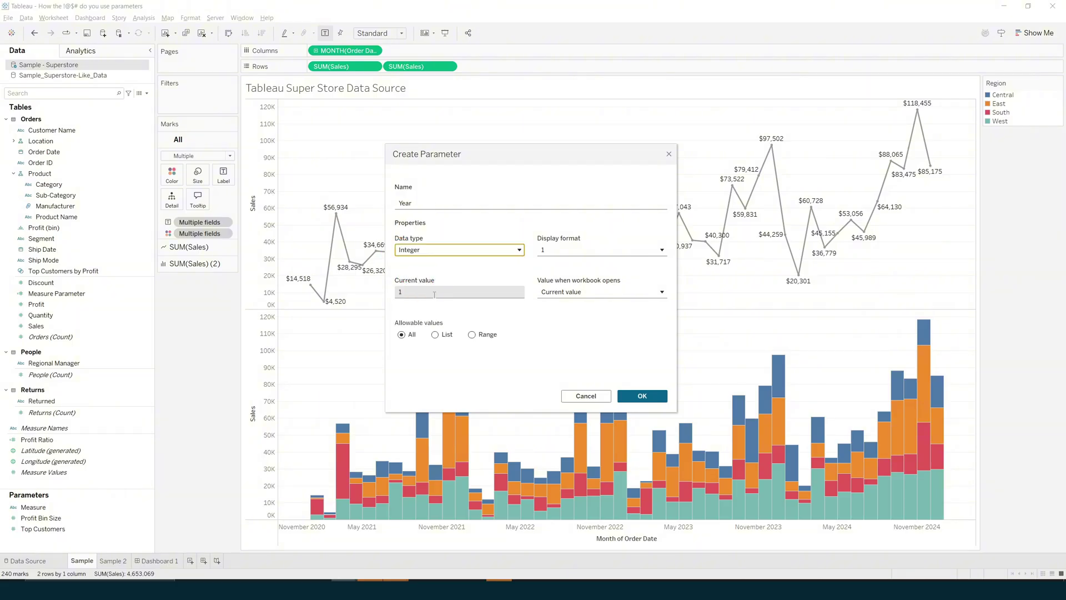
Step: Restrict the Year parameter to a list of allowable values: 2024, 2023, 2022 and 2021
left_click(435, 334)
left_click(409, 367)
type("2024")
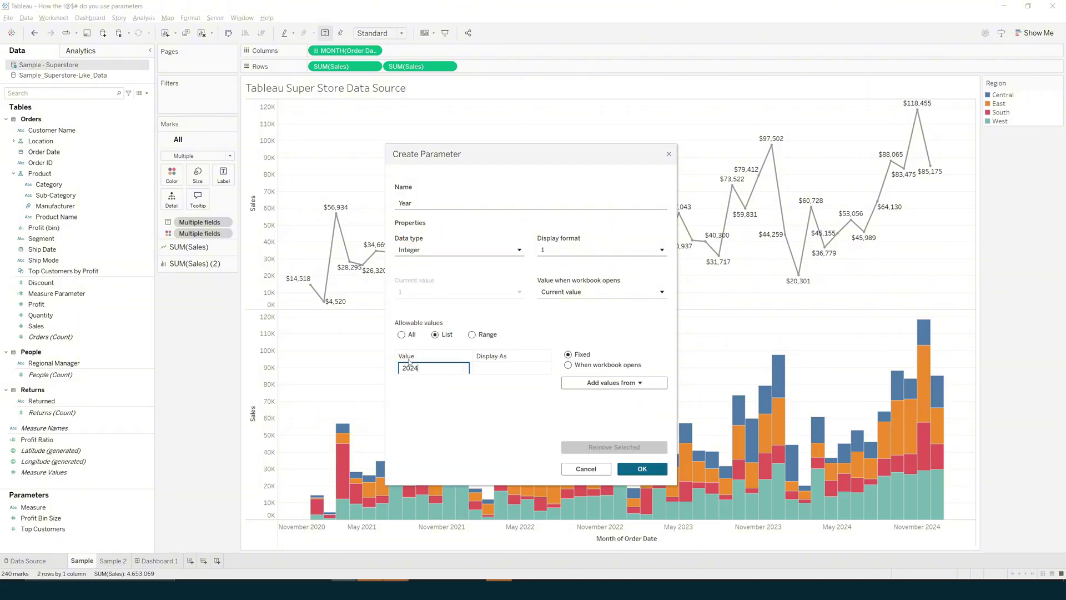
key("Return")
type("2023")
key("Return")
type("2,022")
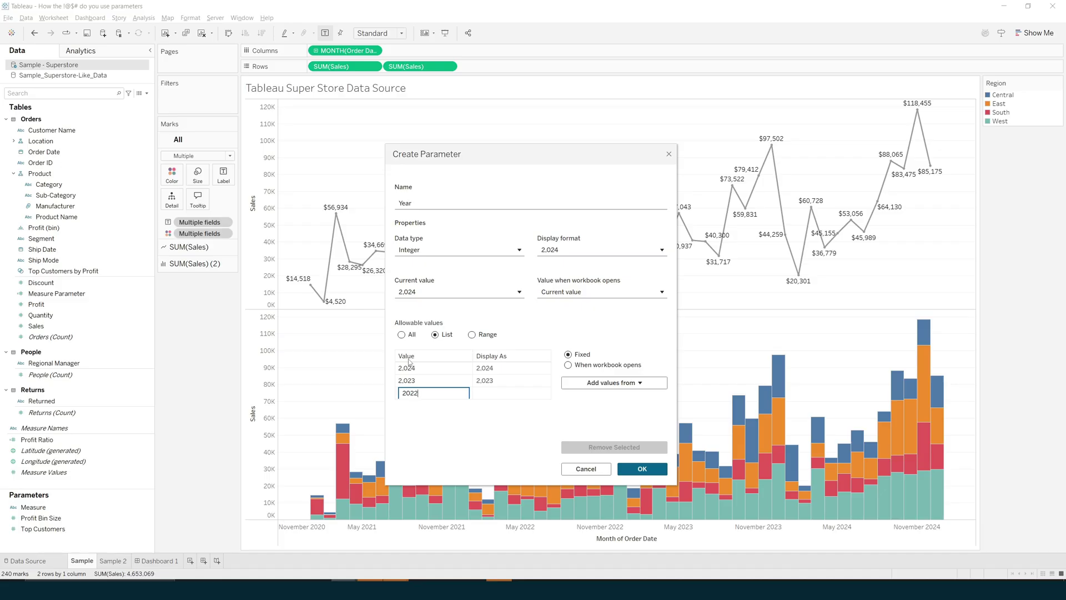
key("Return")
type("202")
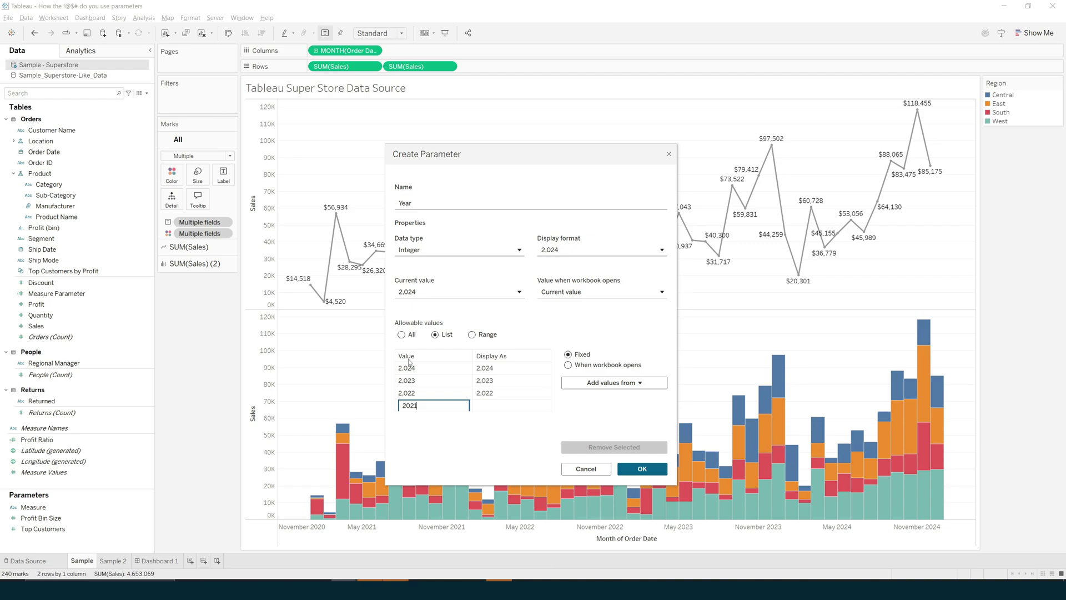
type("1")
key("Return")
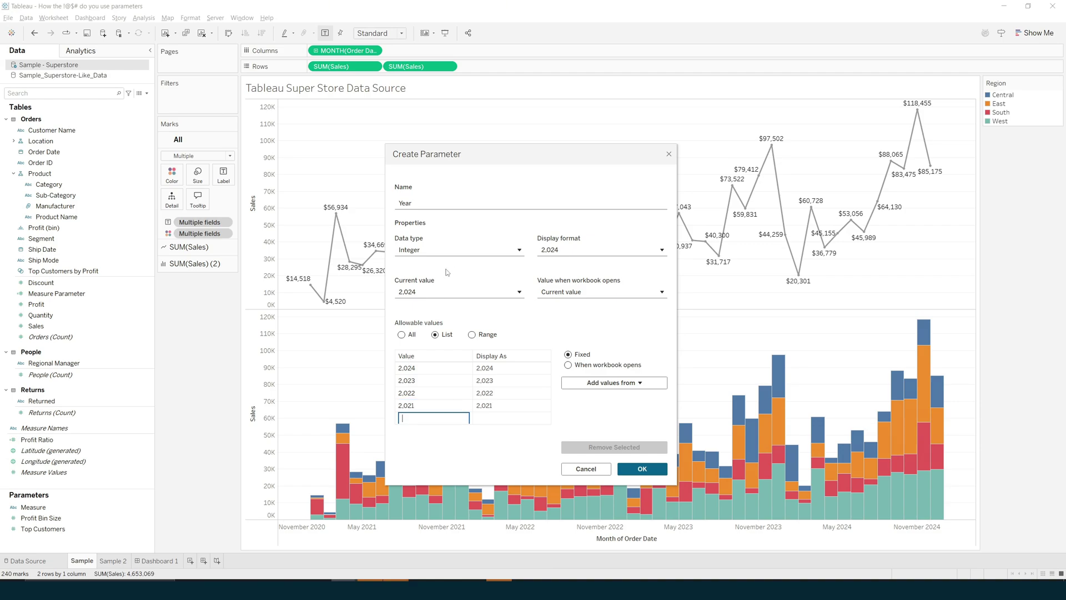
Step: Set the Year parameter's display format to Number (Custom) with 0 decimal places and no thousands separators
left_click(570, 249)
left_click(504, 296)
left_click(655, 282)
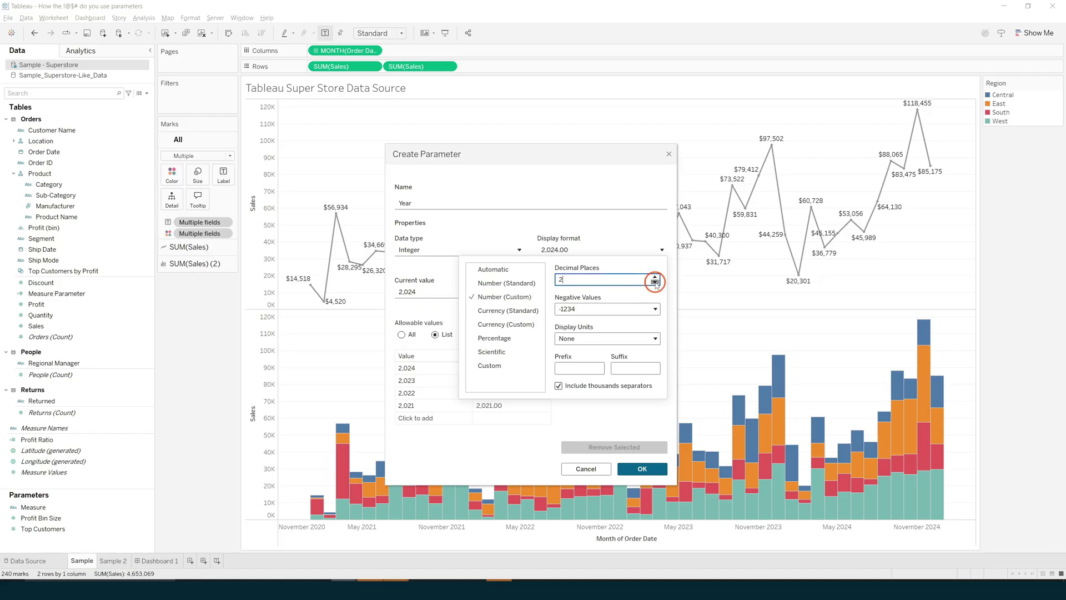
left_click(655, 282)
left_click(559, 385)
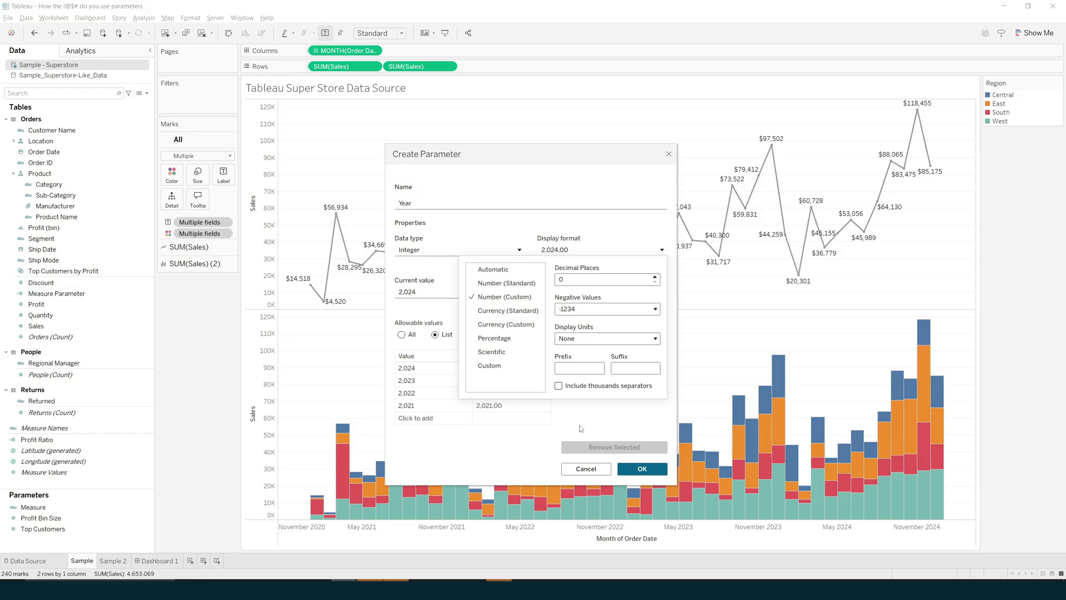
left_click(604, 436)
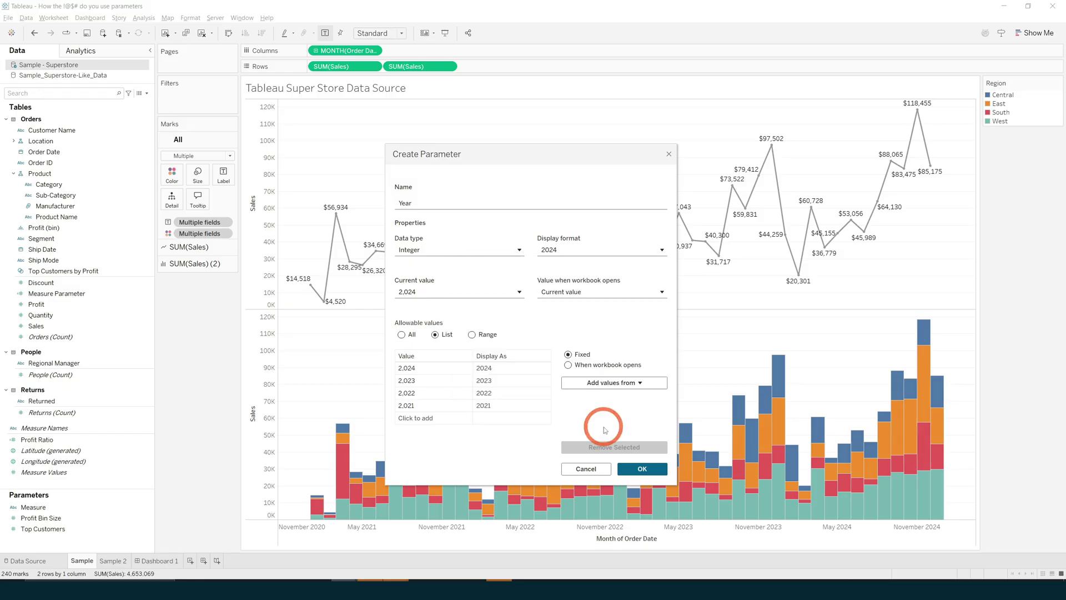
Step: Save the Year parameter and show its control beside the sales charts
left_click(642, 469)
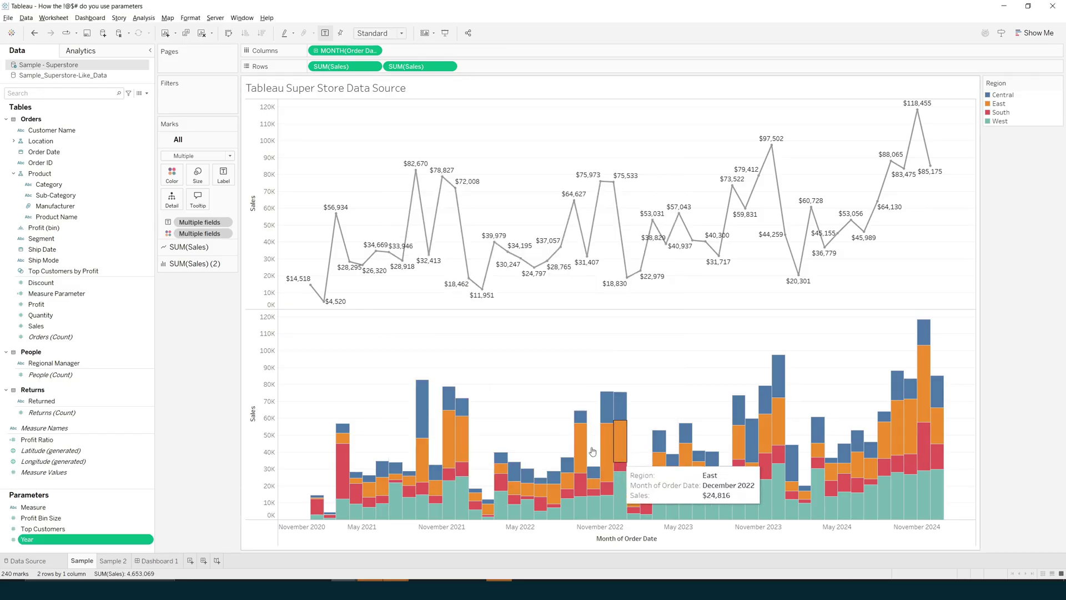
right_click(62, 543)
left_click(105, 392)
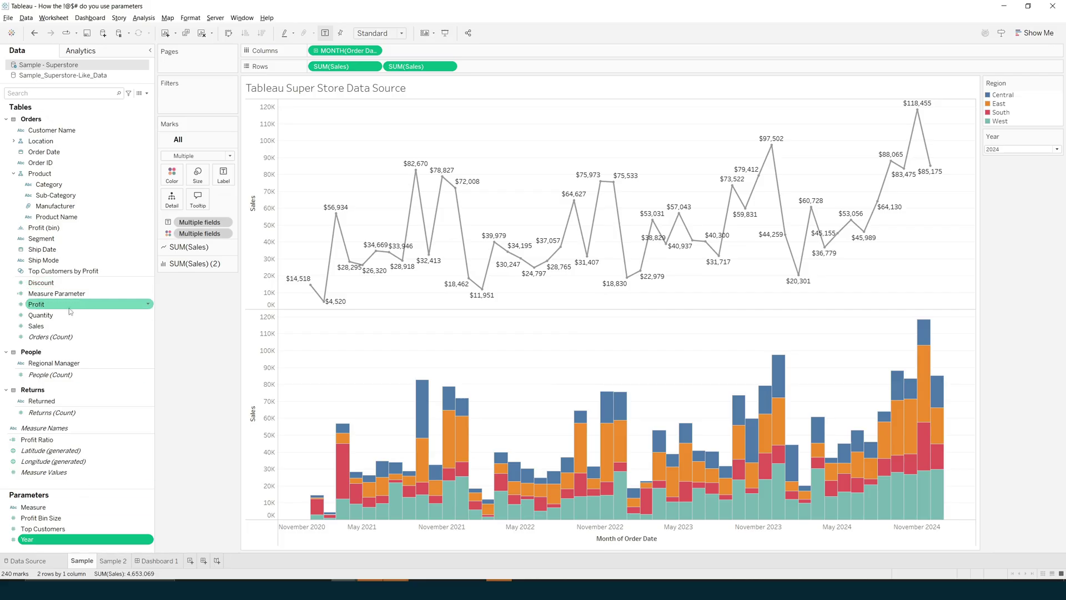
Step: Start a new calculated field named Year Parameter Filter in the Sample - Superstore data source
right_click(69, 284)
mouse_move(115, 349)
left_click(191, 351)
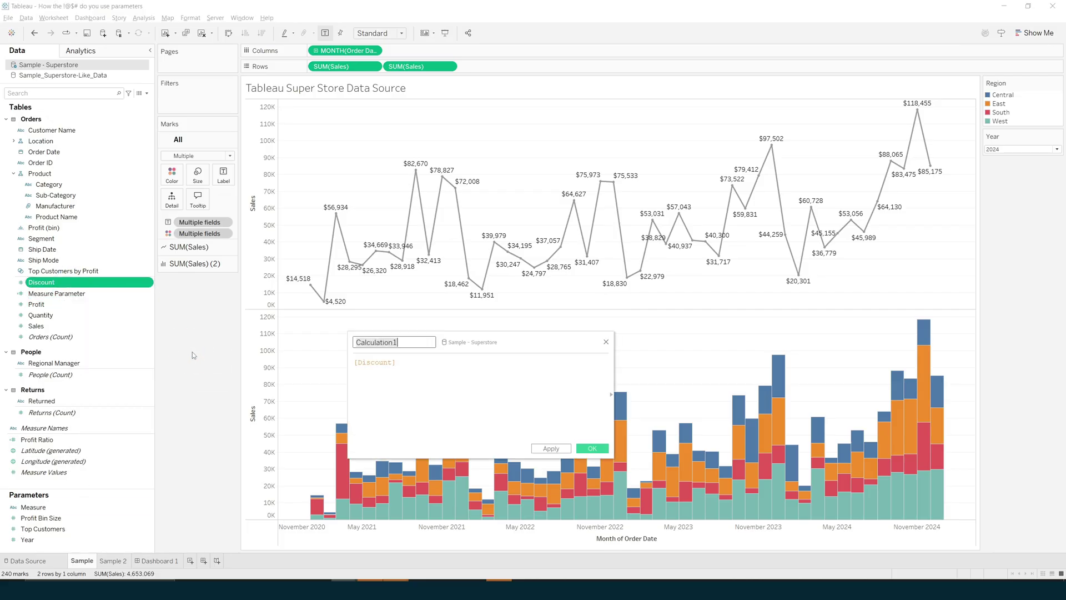
type("Y")
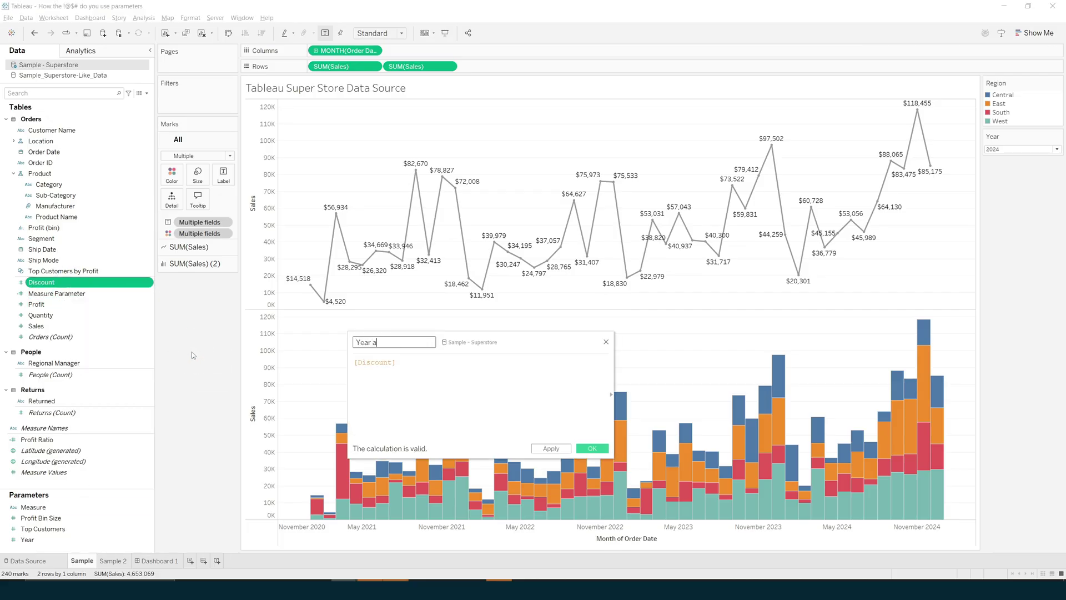
type("ear Parameter Filter")
Step: Replace the formula with [Year]=year([Order Date]) and save the calculated field
key("Tab")
type("[Year]=")
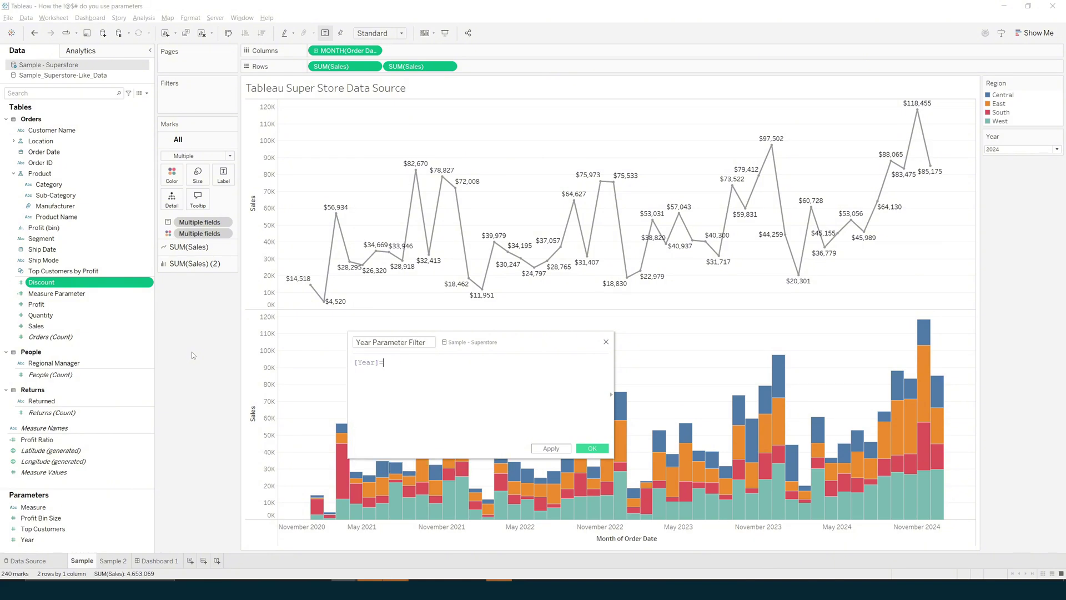
type("year(orda")
key("Return")
type(")")
left_click(550, 447)
left_click(591, 448)
Step: Filter the Sample sheet by Year Parameter Filter, keeping only True values
left_click_drag(72, 282, 200, 106)
left_click(447, 228)
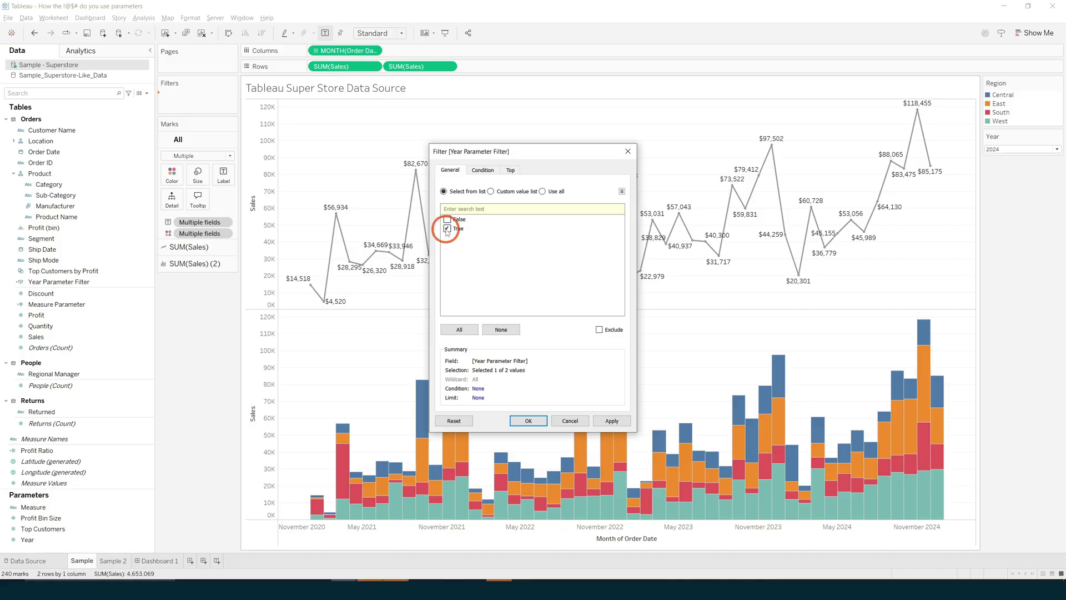
left_click(528, 420)
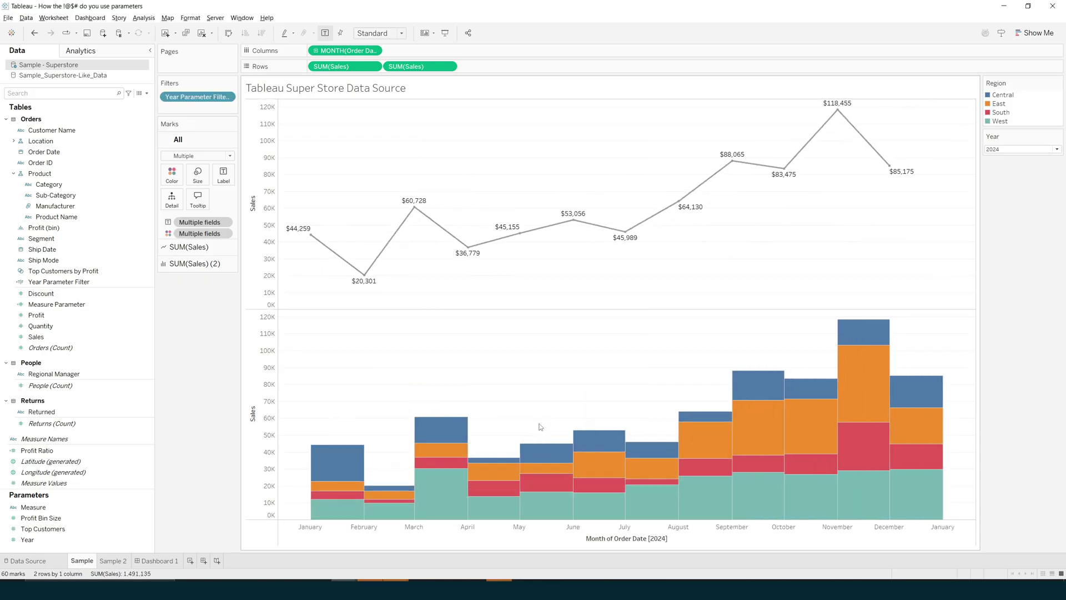
Step: Test the filter by switching the Year parameter to other years, including 2022, and back to 2024
left_click(1003, 151)
left_click(1004, 160)
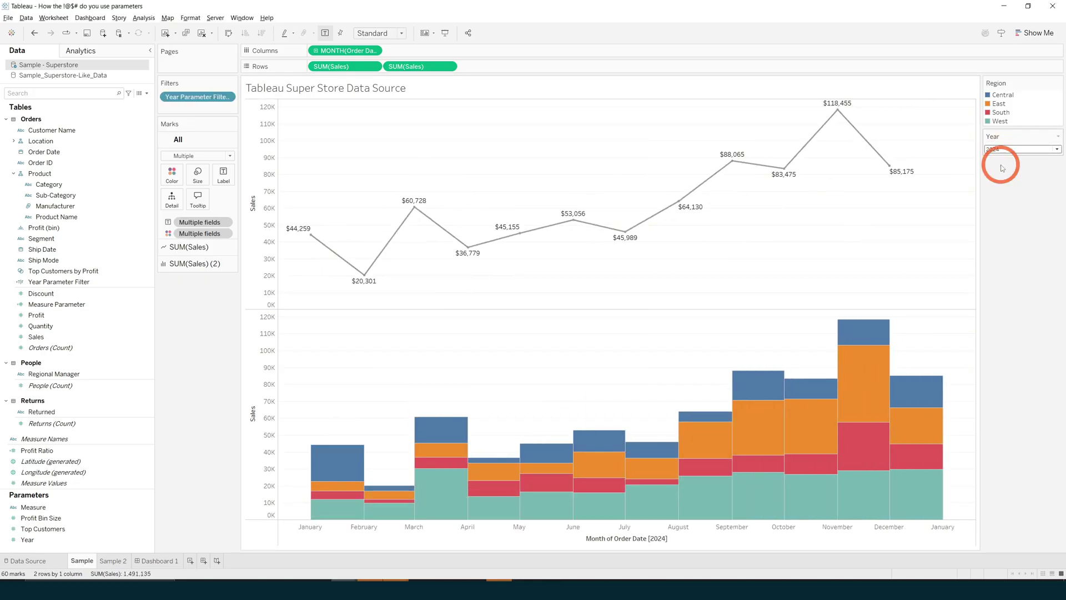
left_click(1003, 151)
left_click(1003, 169)
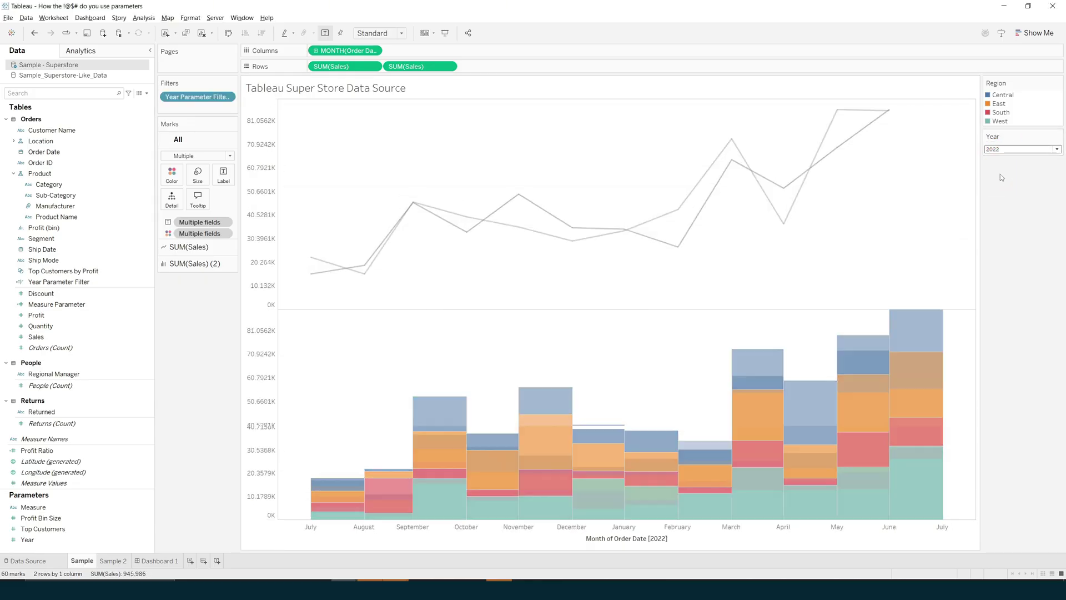
left_click(1002, 152)
left_click(1000, 158)
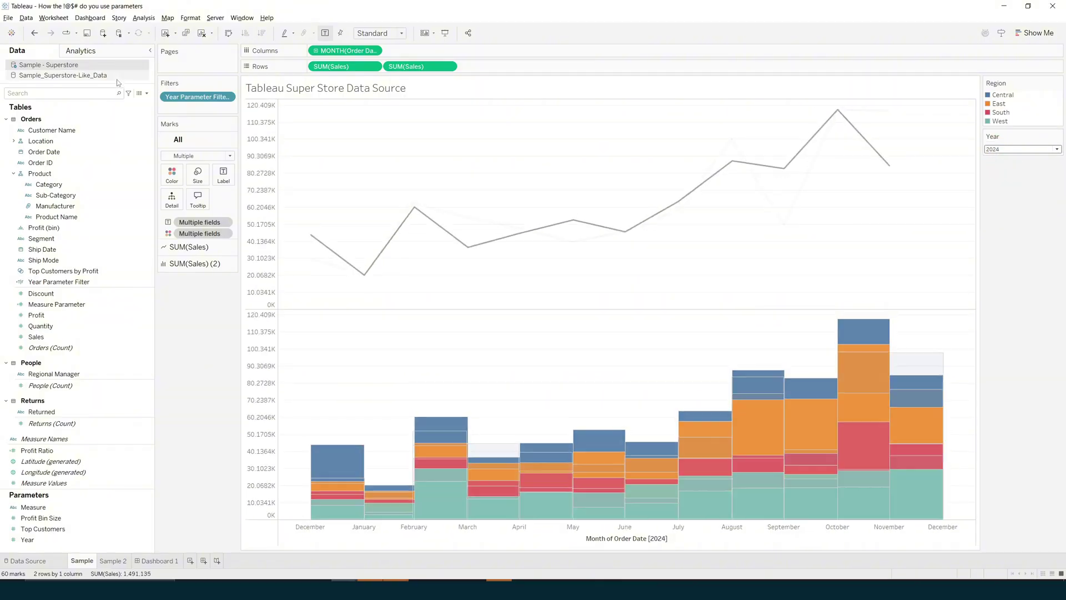
Step: On the Sample 2 sheet, start a calculated field named Year Parameter Filter in the Sample_Superstore-Like_Data source
left_click(111, 561)
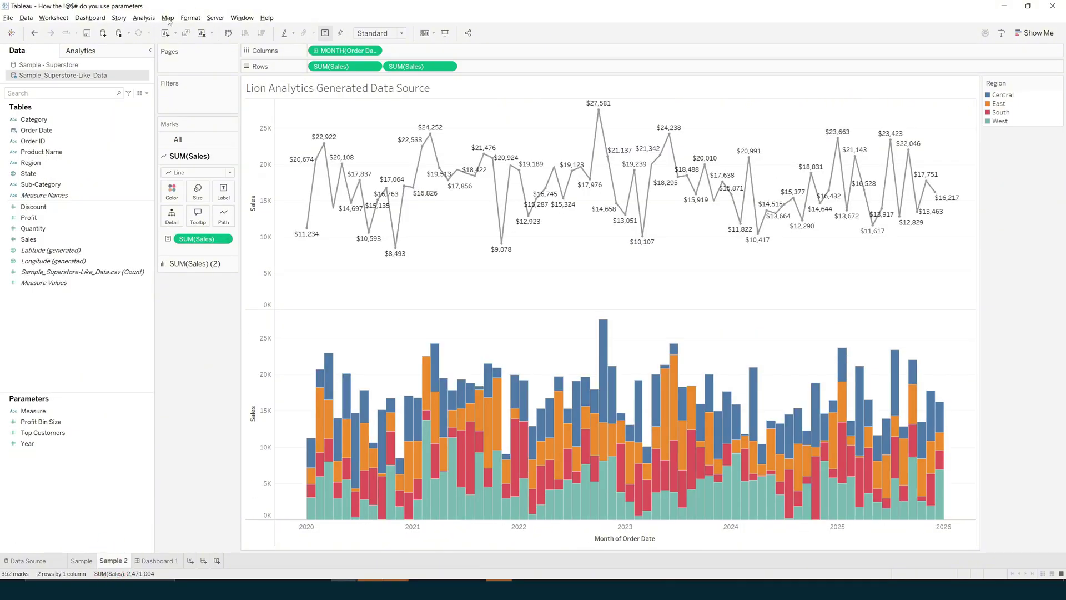
left_click(71, 76)
right_click(44, 311)
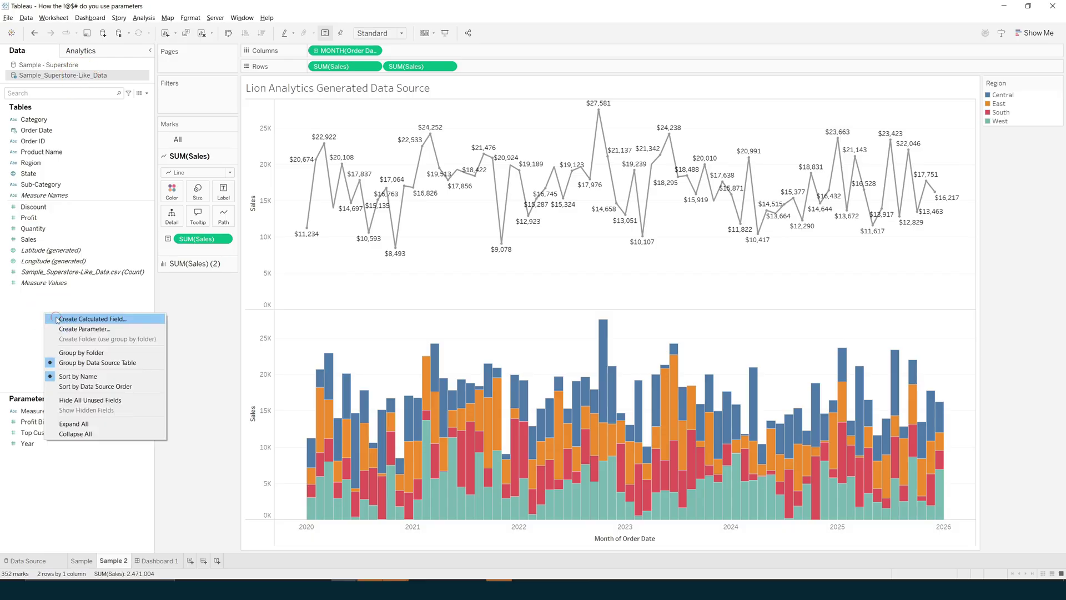
left_click(84, 317)
type("Year Paramete")
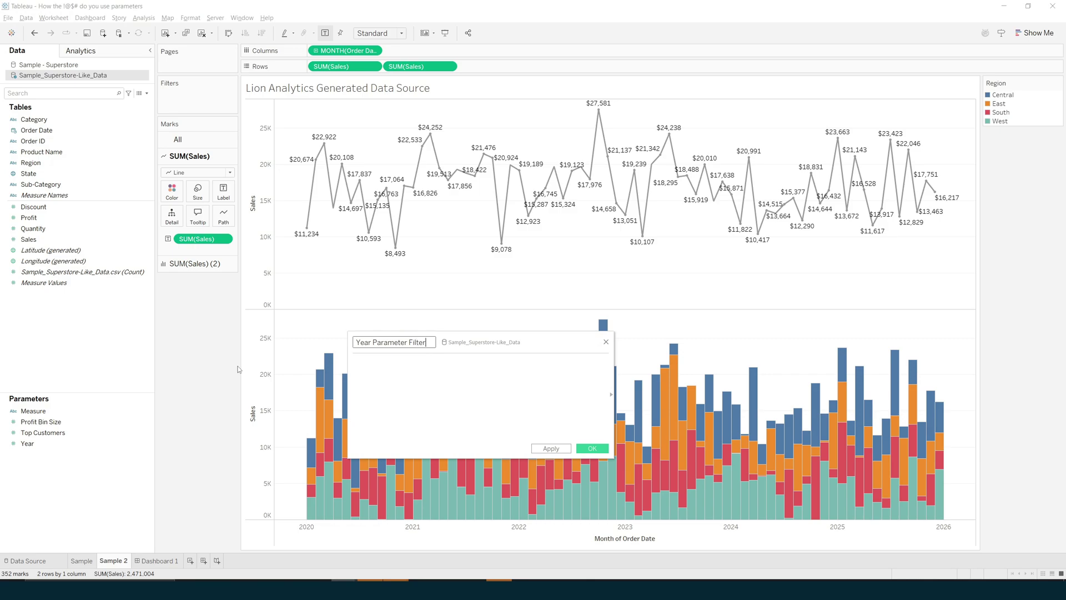
type("r Filter")
Step: Enter the formula [Year]=year([Order Date]) for Year Parameter Filter and save the calculated field
key("Tab")
type("[Year]=[Order Date]")
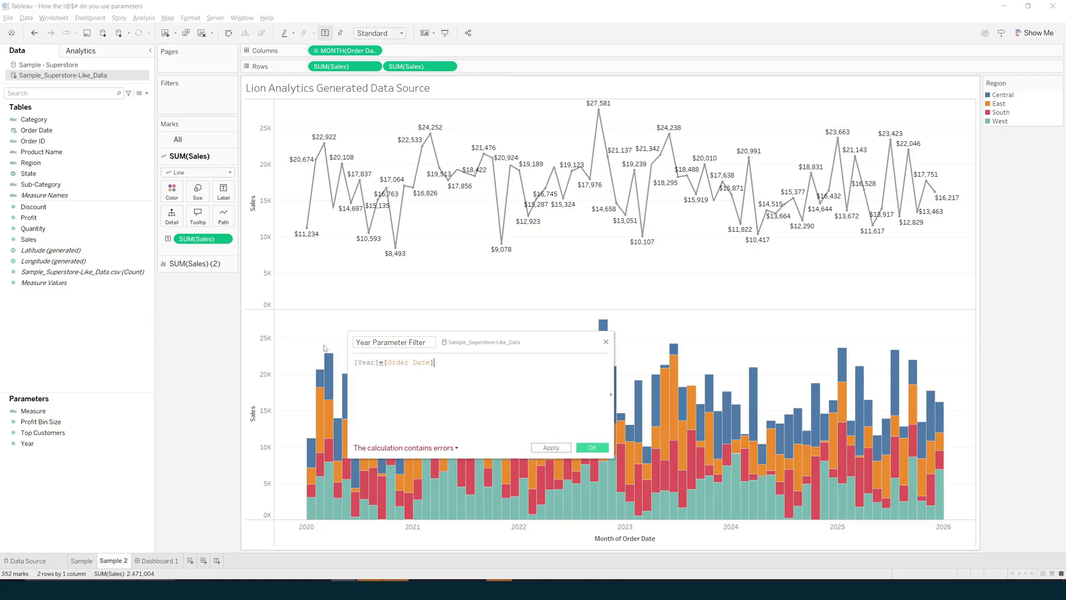
type("year(")
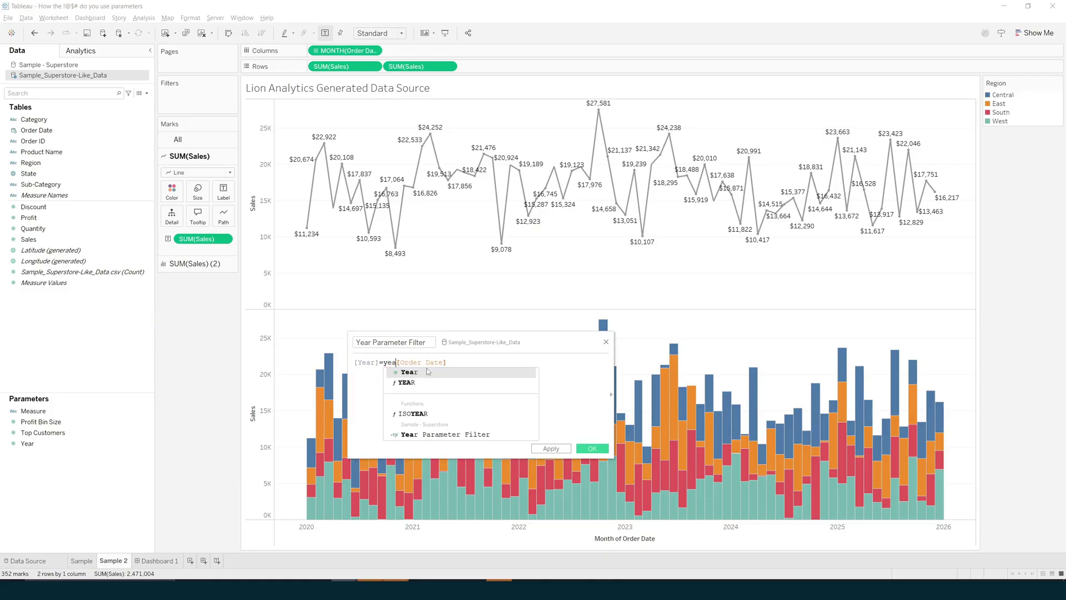
key("End")
type(")")
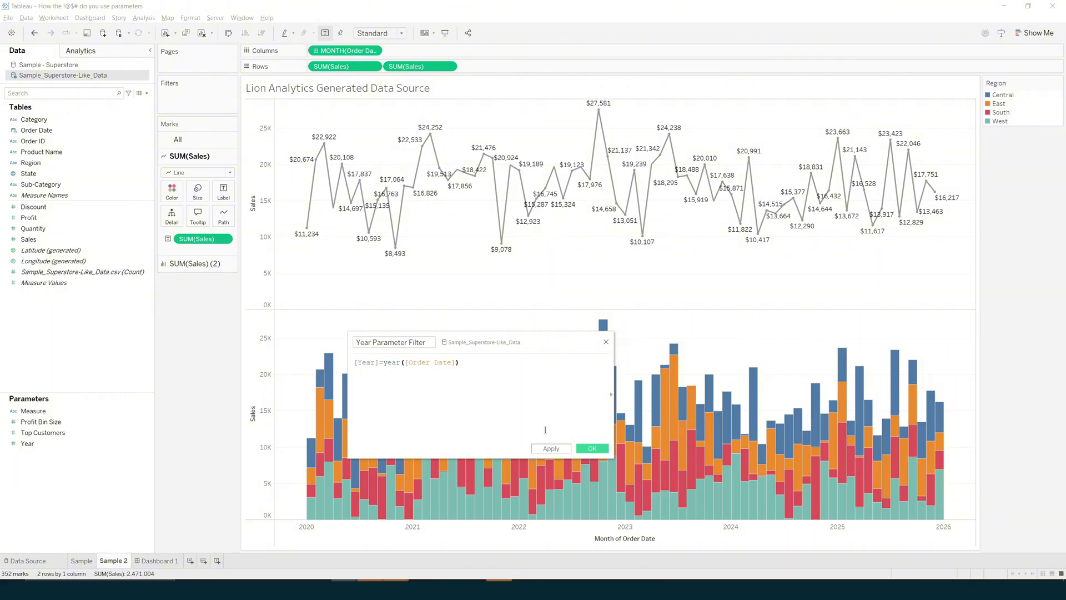
left_click(551, 448)
left_click(592, 448)
Step: Filter the Sample 2 sheet by Year Parameter Filter, keeping only True values
left_click_drag(50, 195, 191, 98)
left_click(451, 231)
key("Return")
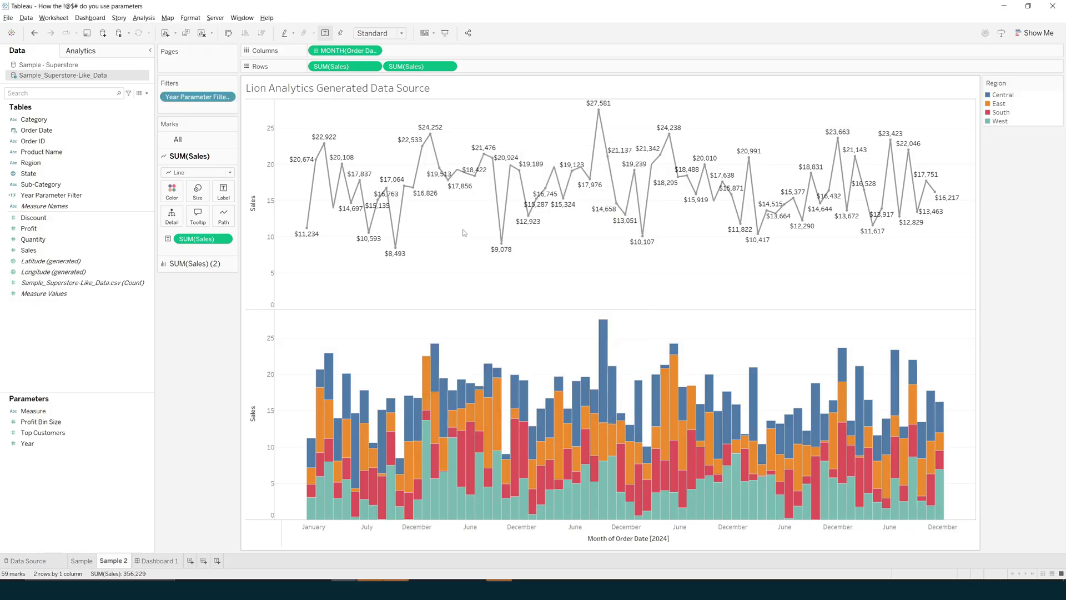
Step: On Dashboard 1, show the Year parameter control from the Tableau Super Store Data Source sheet
left_click(158, 560)
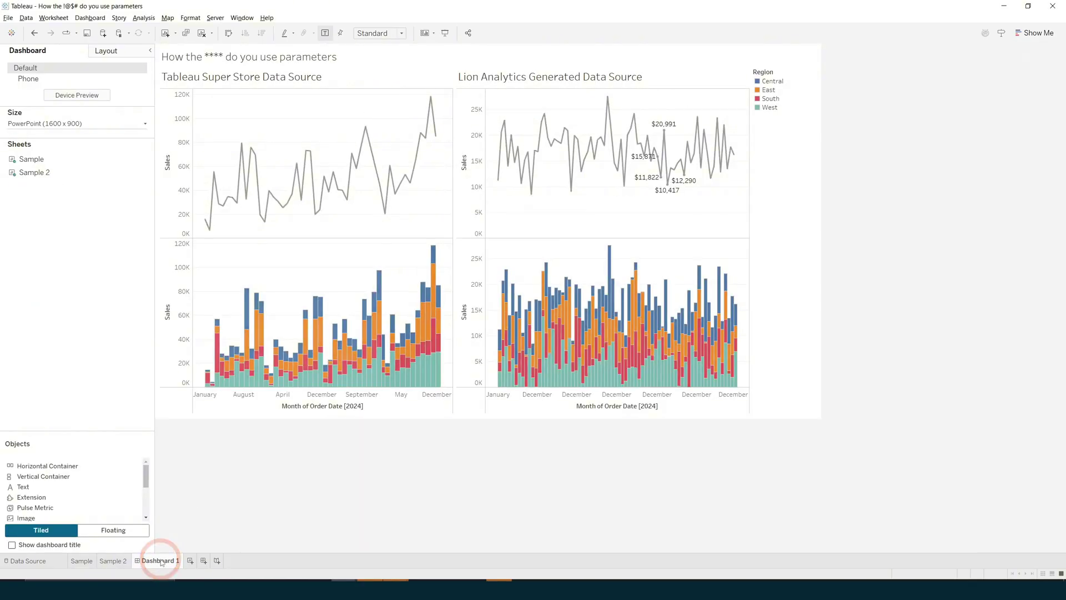
left_click(452, 187)
left_click(459, 96)
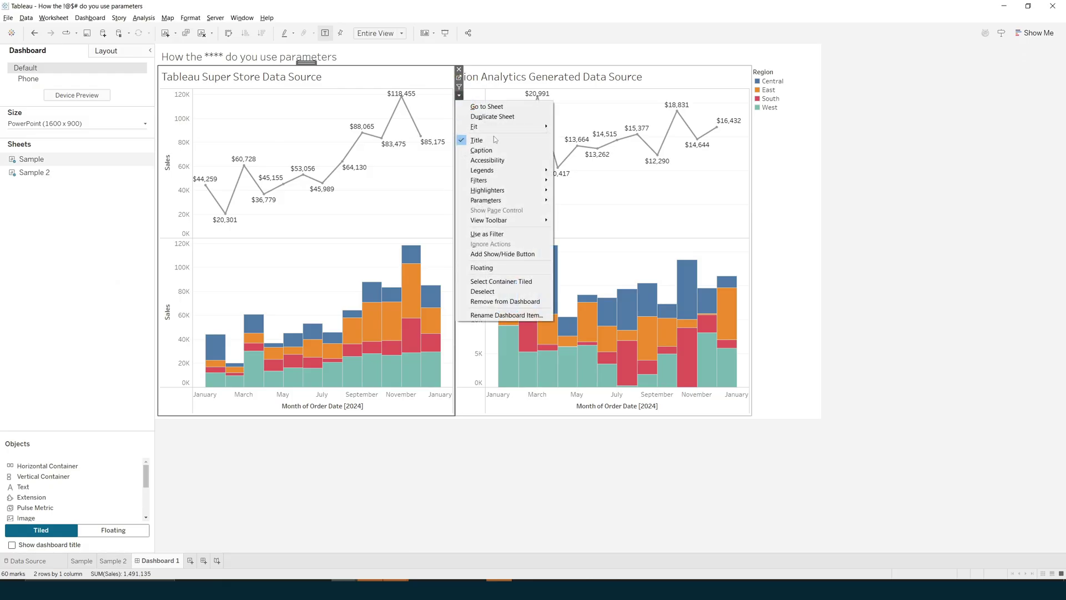
left_click(500, 199)
left_click(575, 231)
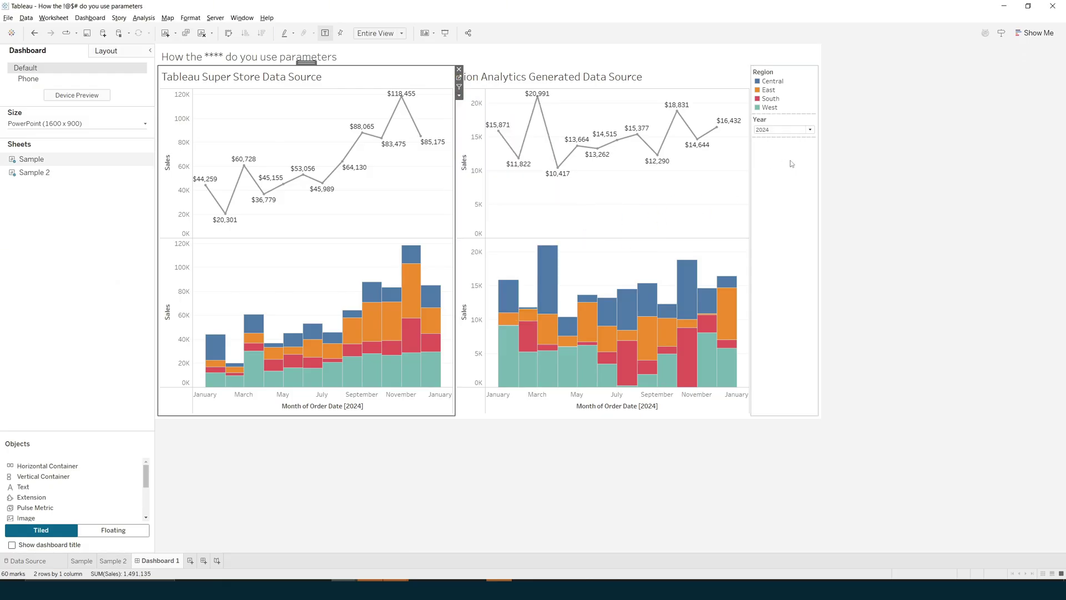
Step: Test both dashboard sheets by switching the Year parameter between 2023, 2022 and 2021, ending on 2021
left_click(783, 129)
left_click(780, 148)
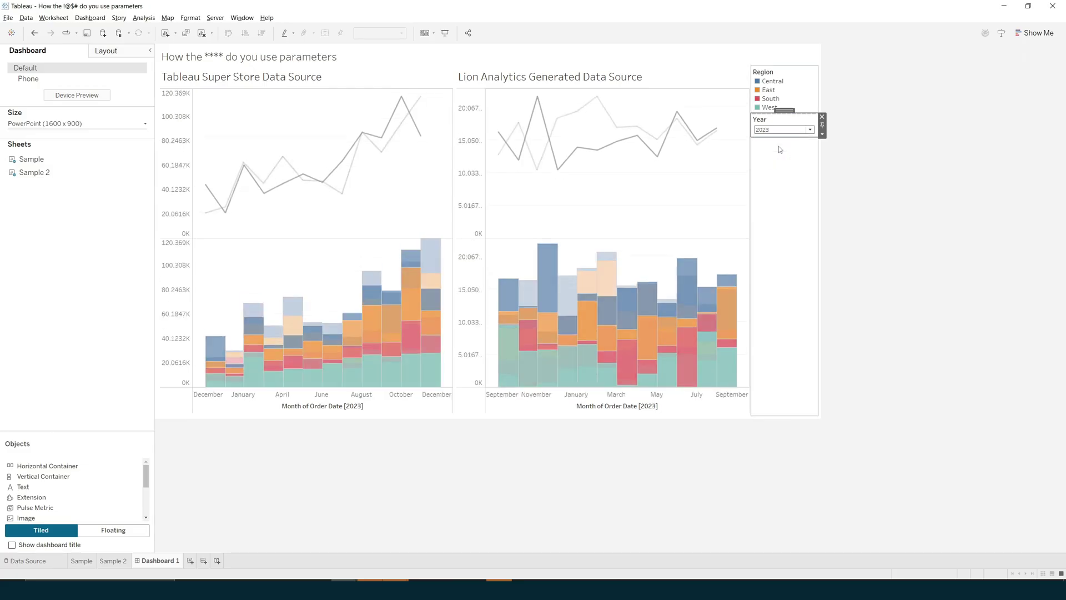
left_click(777, 129)
left_click(771, 160)
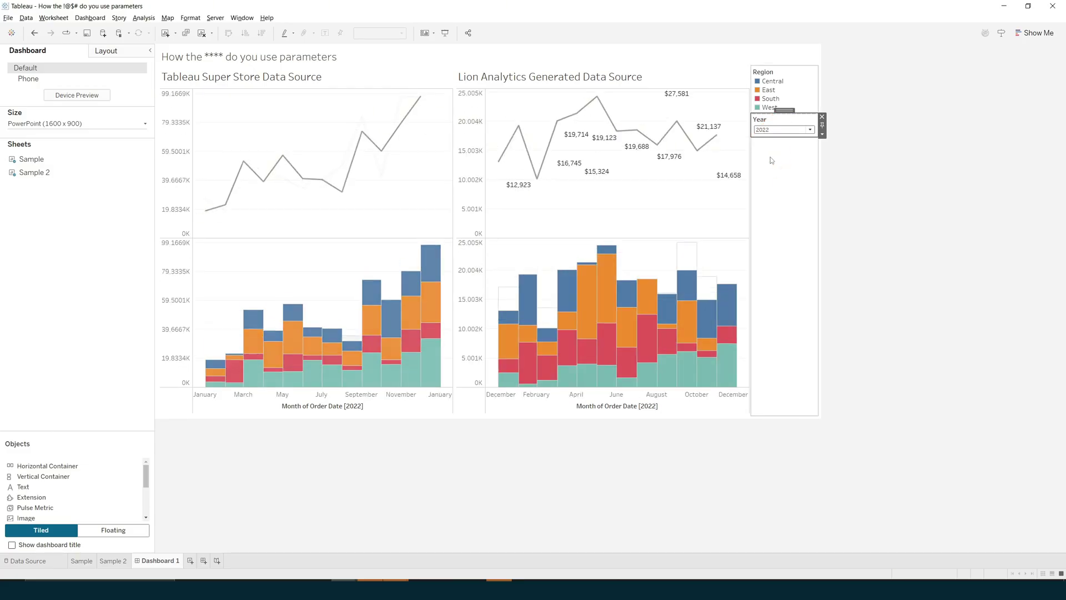
left_click(777, 129)
left_click(772, 164)
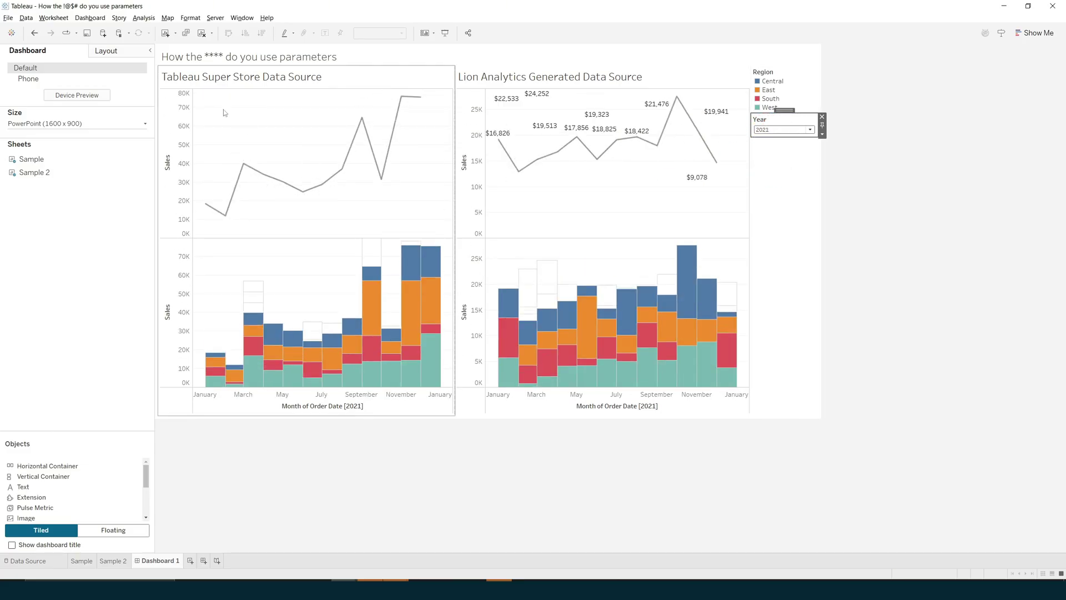
left_click(777, 130)
left_click(772, 156)
left_click(777, 129)
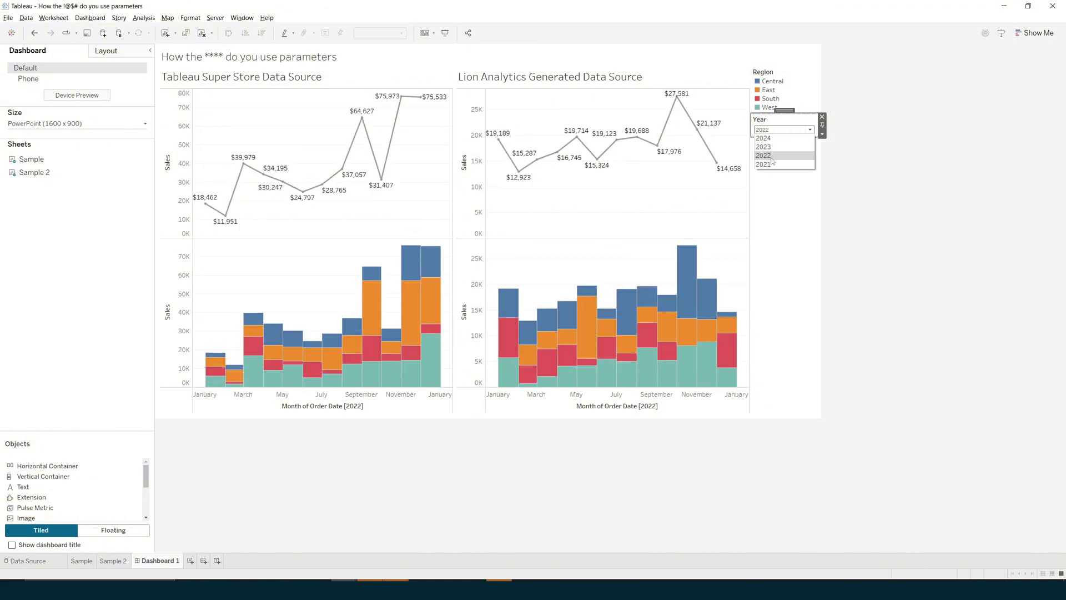
left_click(772, 164)
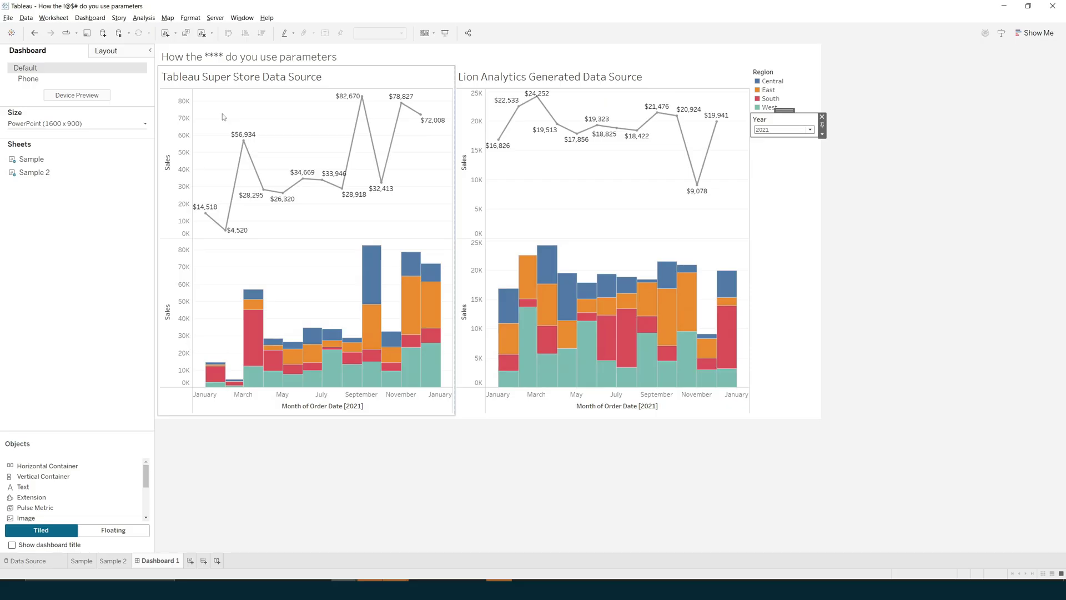
Step: Add the line "This is Year <Parameters.Year>" to the dashboard title text and enlarge the title area to fit it
double_click(373, 56)
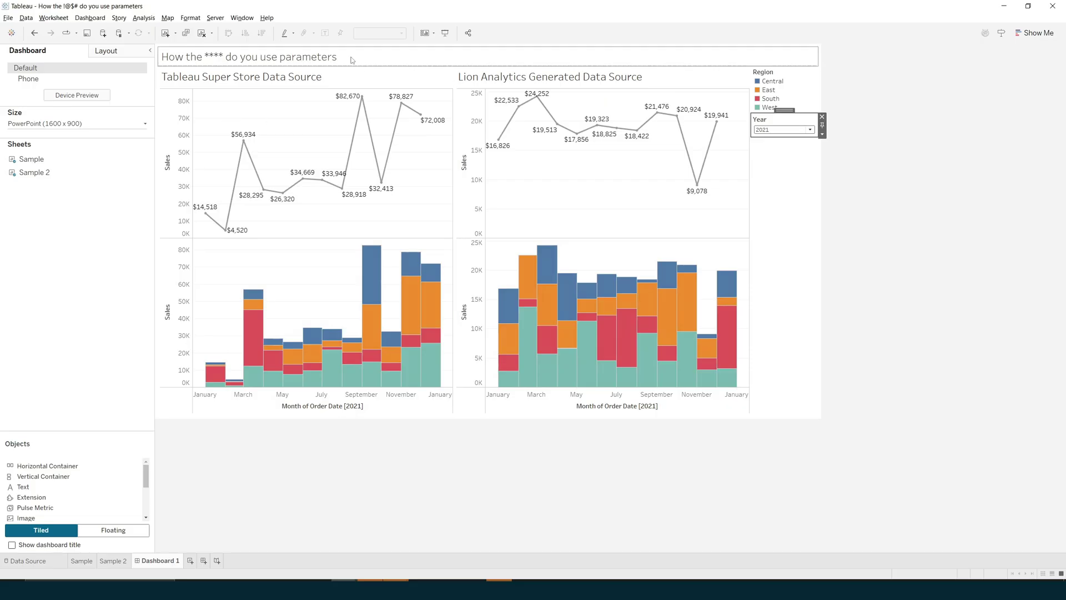
left_click(619, 241)
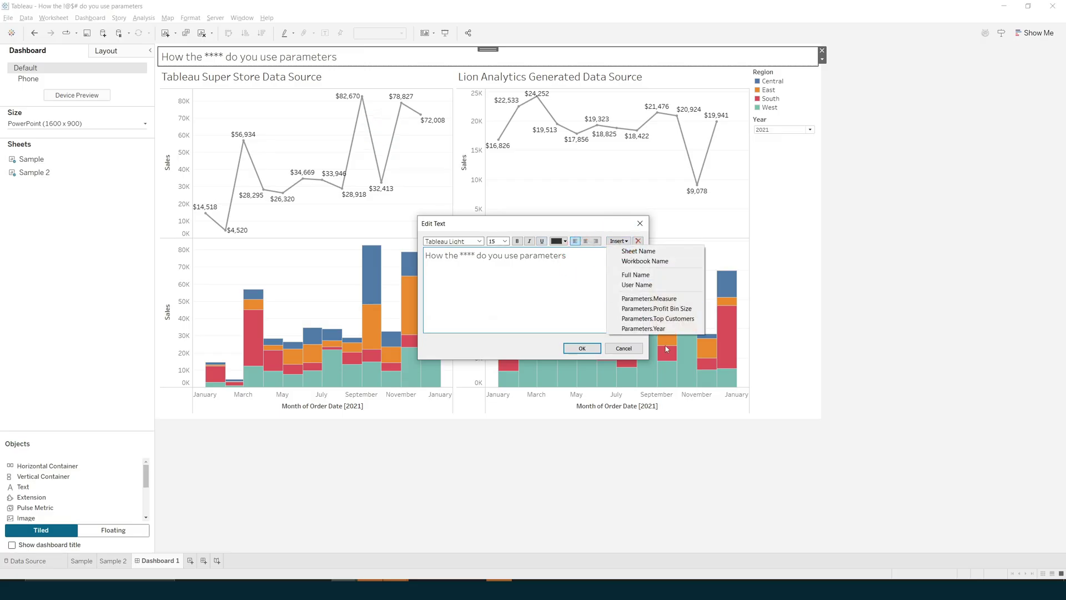
left_click(650, 328)
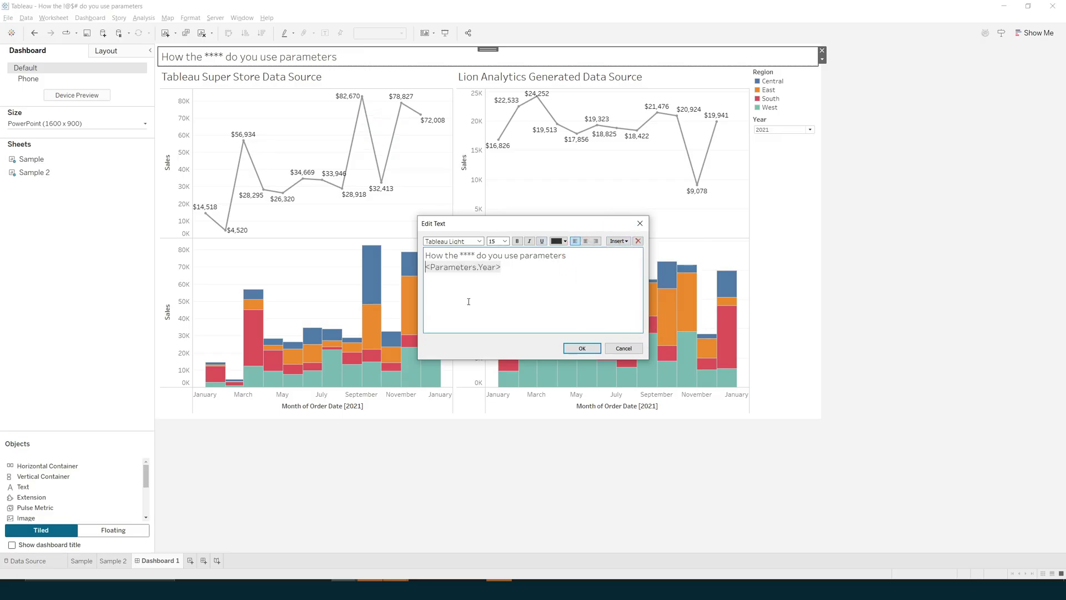
type("This is Year")
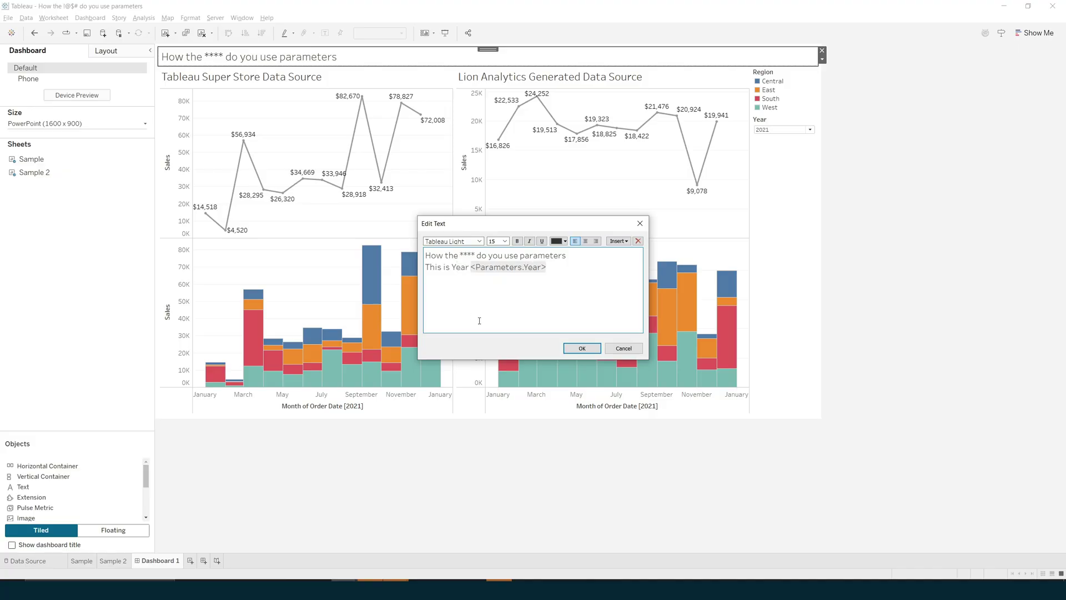
left_click(582, 347)
left_click_drag(493, 66, 494, 82)
Step: Test the dynamic dashboard title by switching the Year parameter to 2024 and 2023
left_click(794, 145)
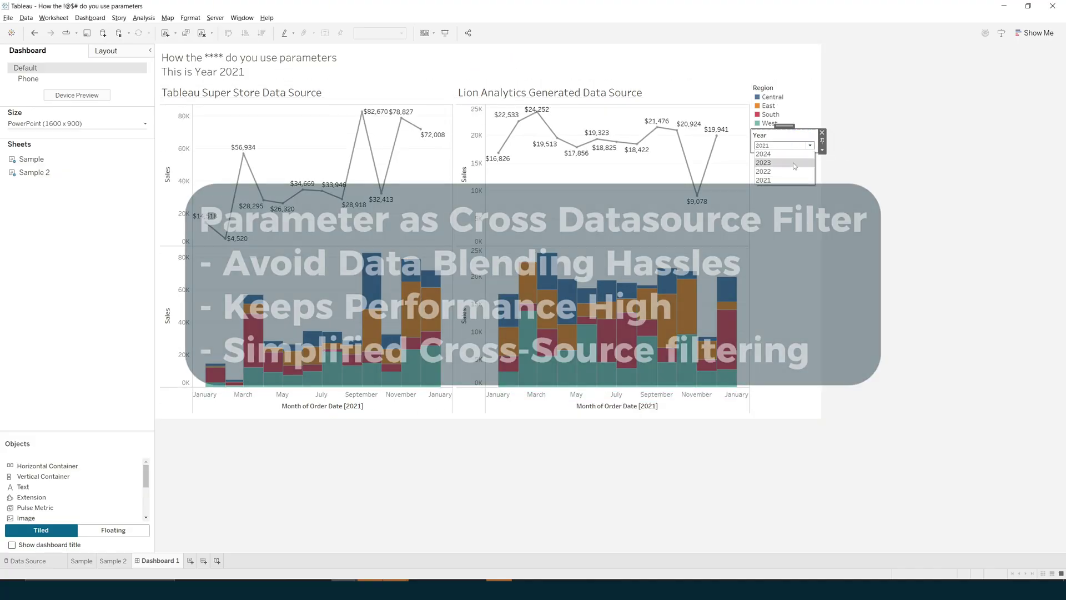
left_click(793, 155)
left_click(794, 146)
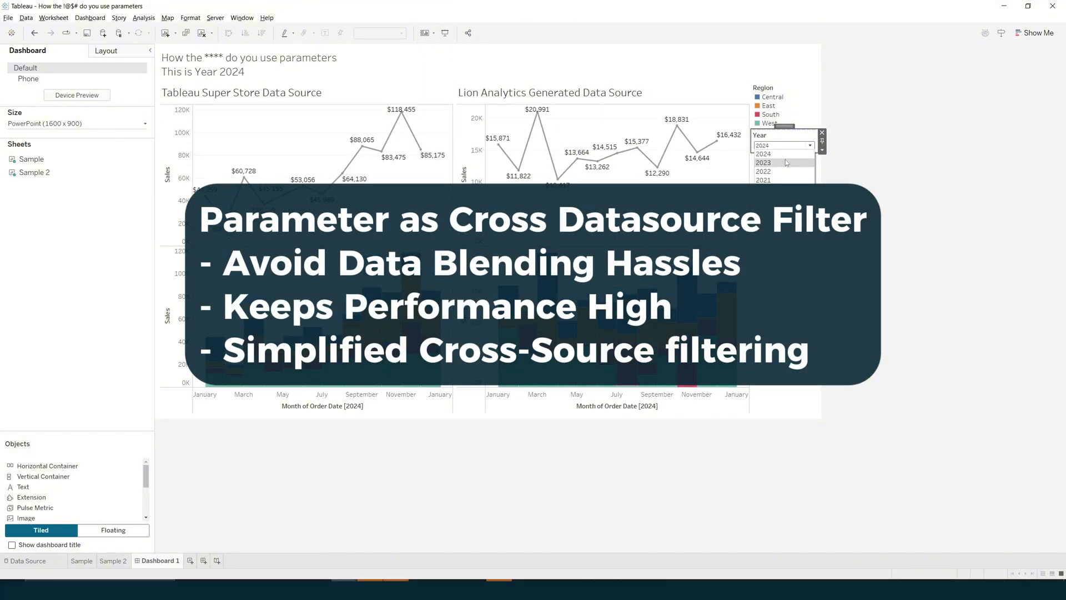
left_click(786, 163)
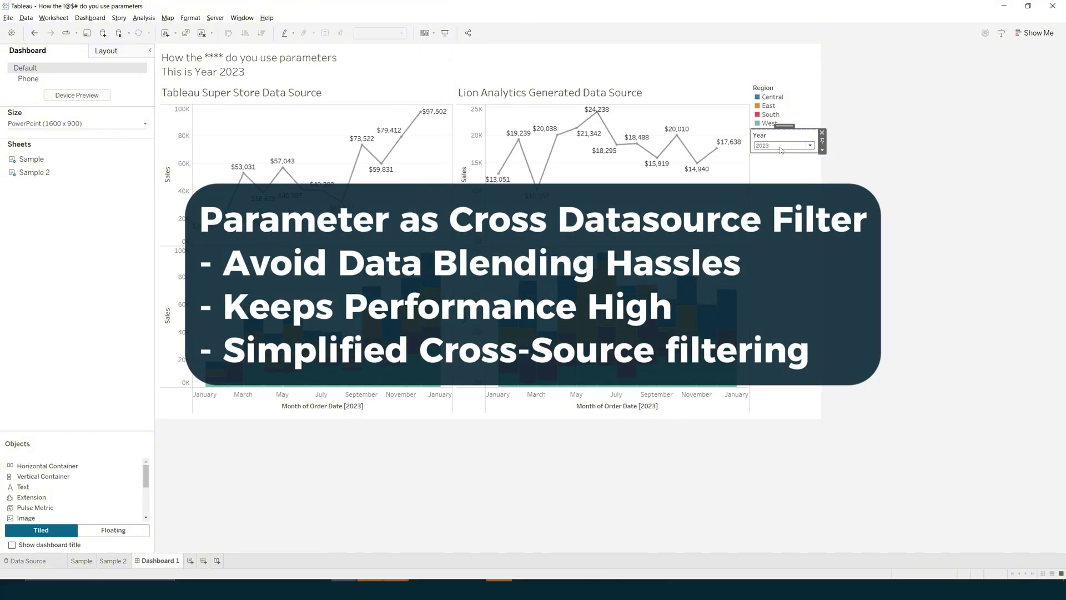
left_click(780, 147)
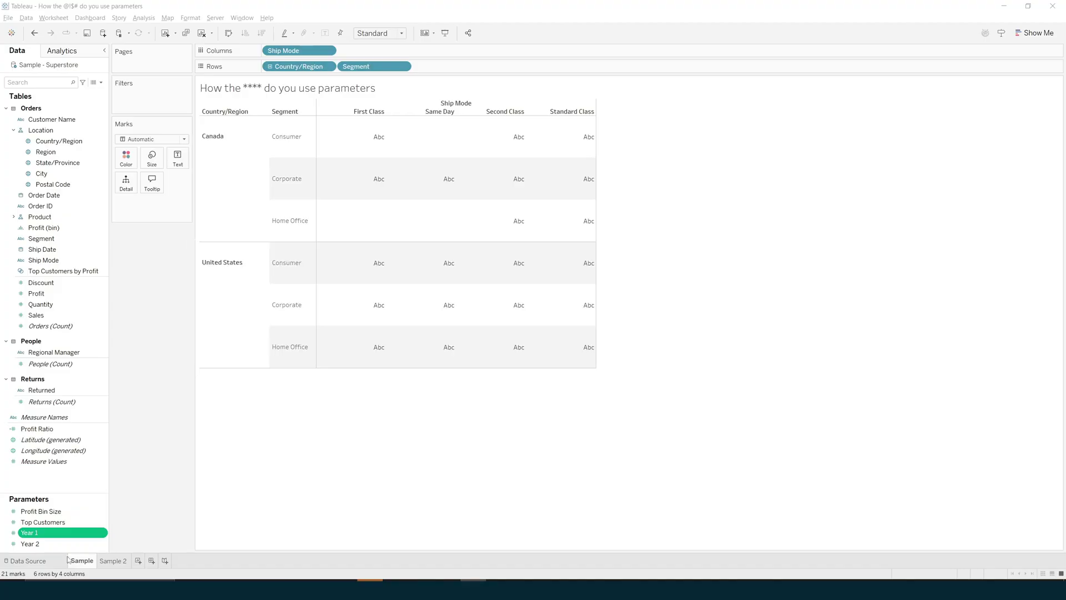
Step: Open the Year 1 parameter for editing and go through its list of allowable year values
right_click(65, 533)
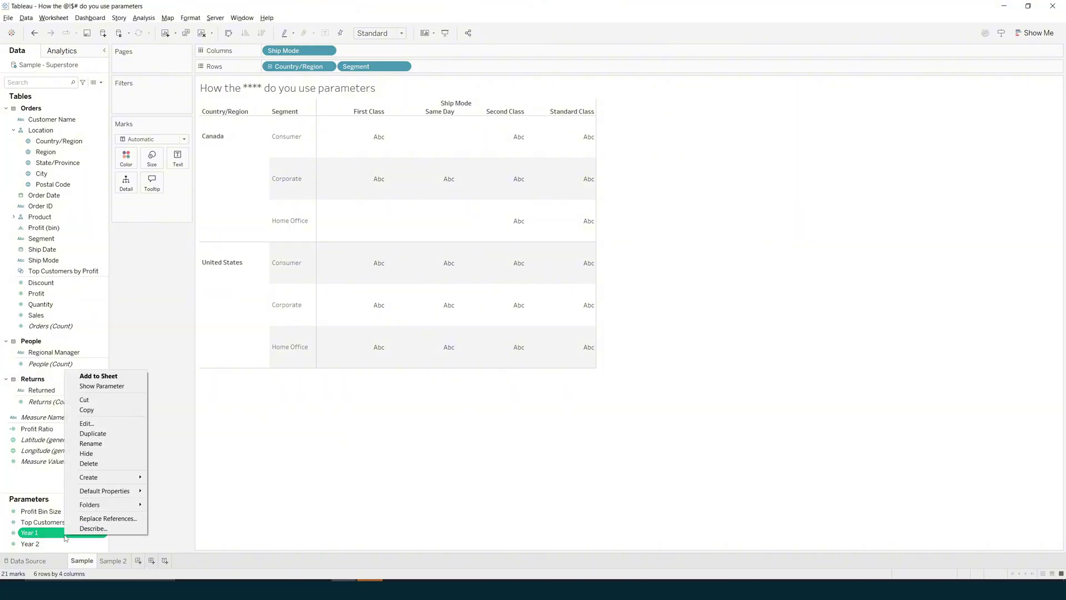
left_click(87, 423)
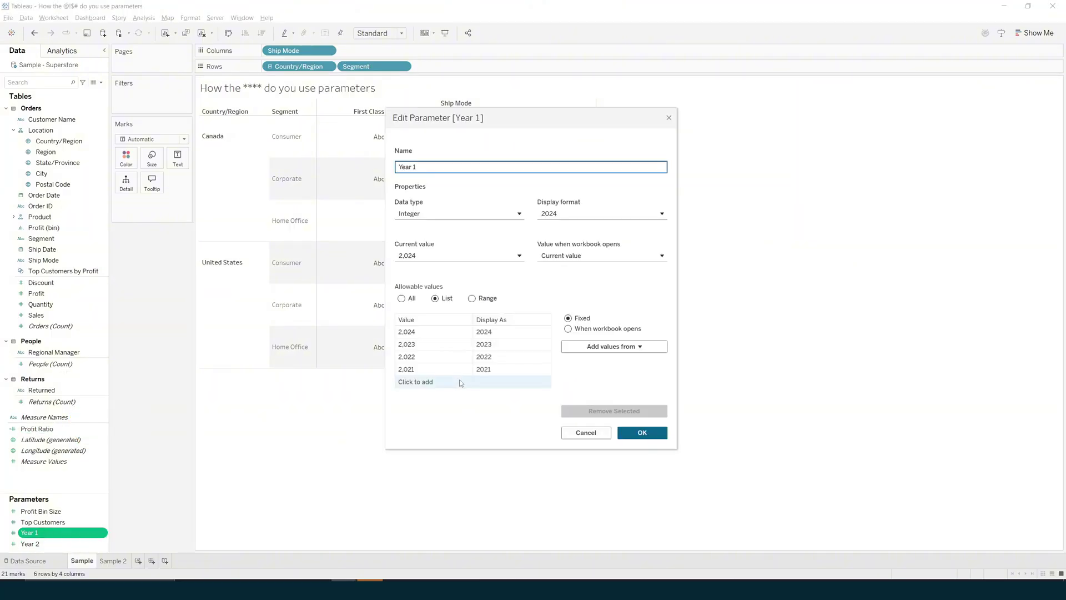
left_click(447, 333)
key("Down")
key("Down")
key("Down")
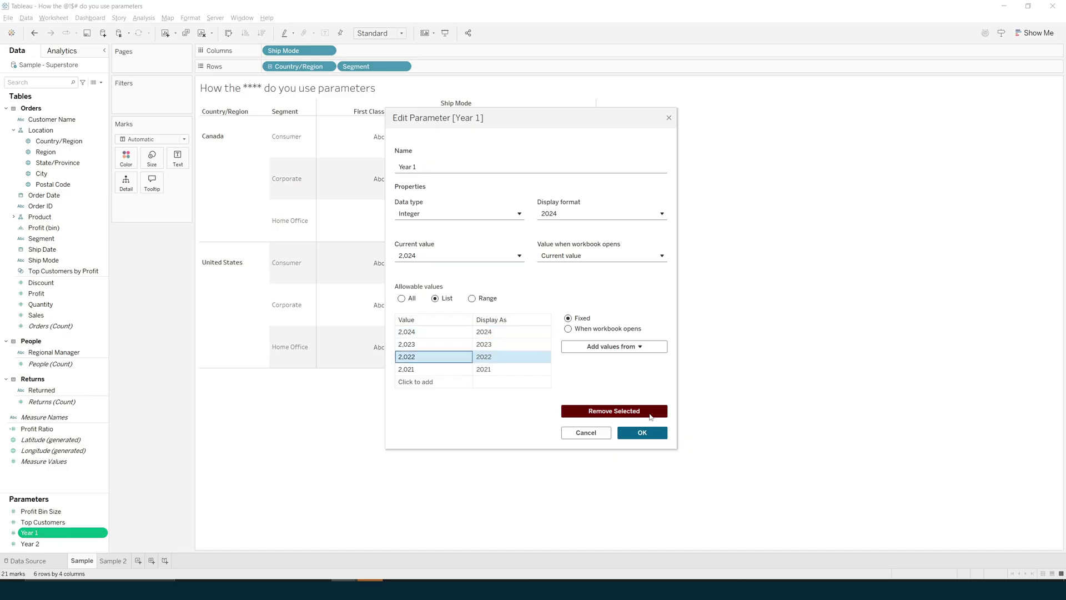
Step: Check Year 1's Number (Custom) display format, toggle thousands separators on and back off, and close the parameter
left_click(651, 214)
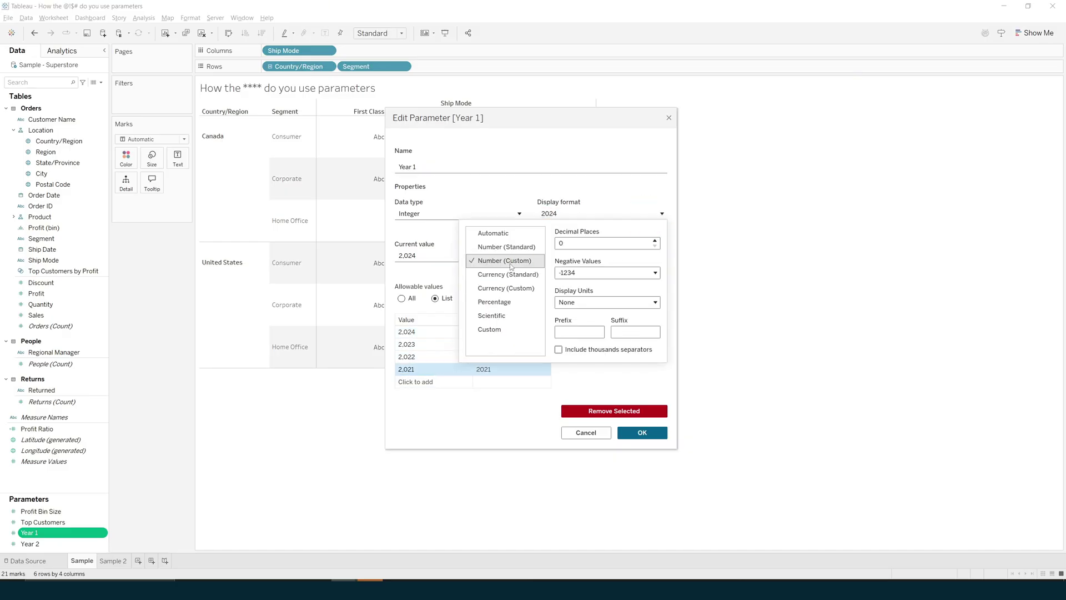
left_click(559, 350)
left_click(573, 350)
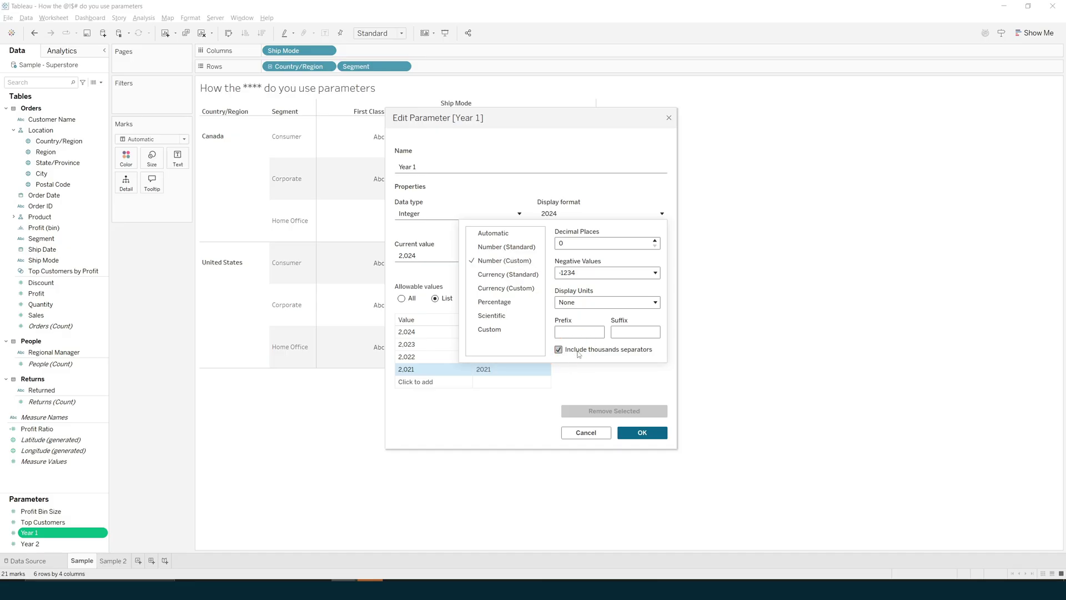
left_click(577, 351)
left_click(605, 394)
left_click(642, 433)
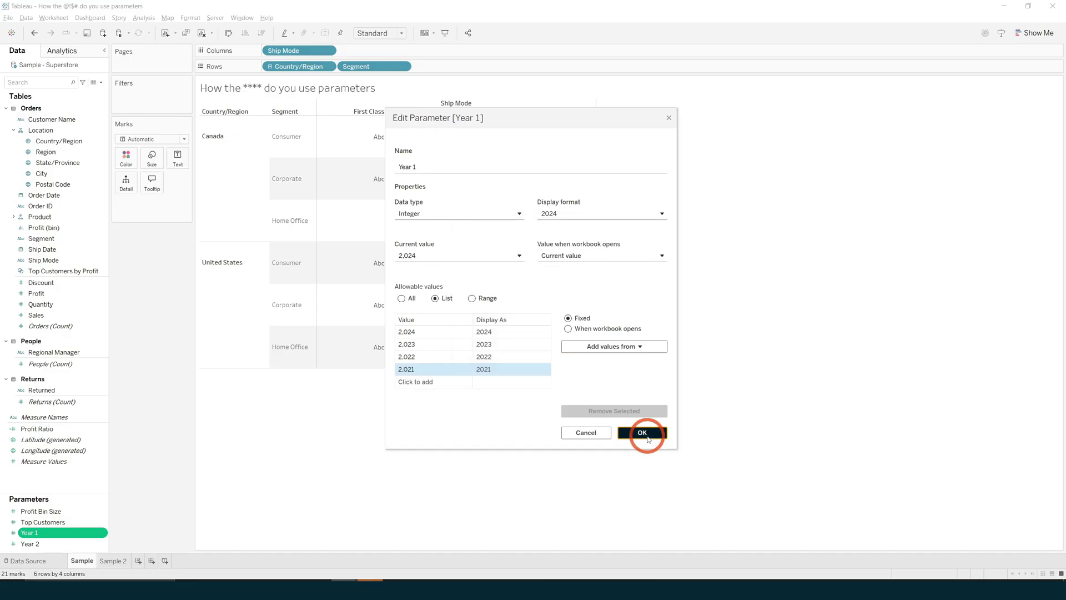
Step: Open the Year 2 parameter, check its current value options, and close it without changes
right_click(68, 543)
left_click(94, 430)
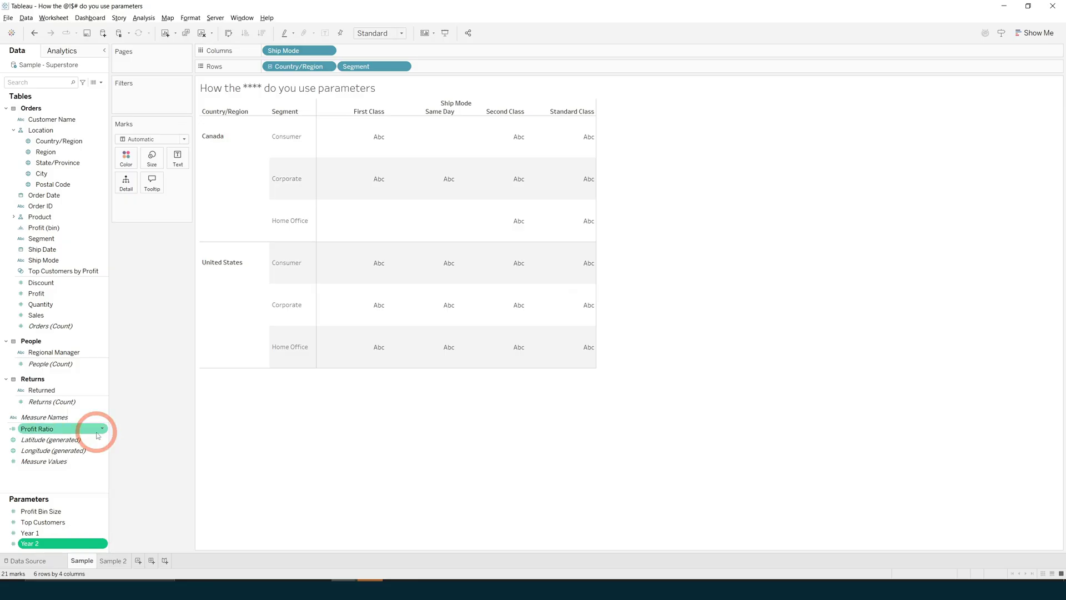
left_click(427, 255)
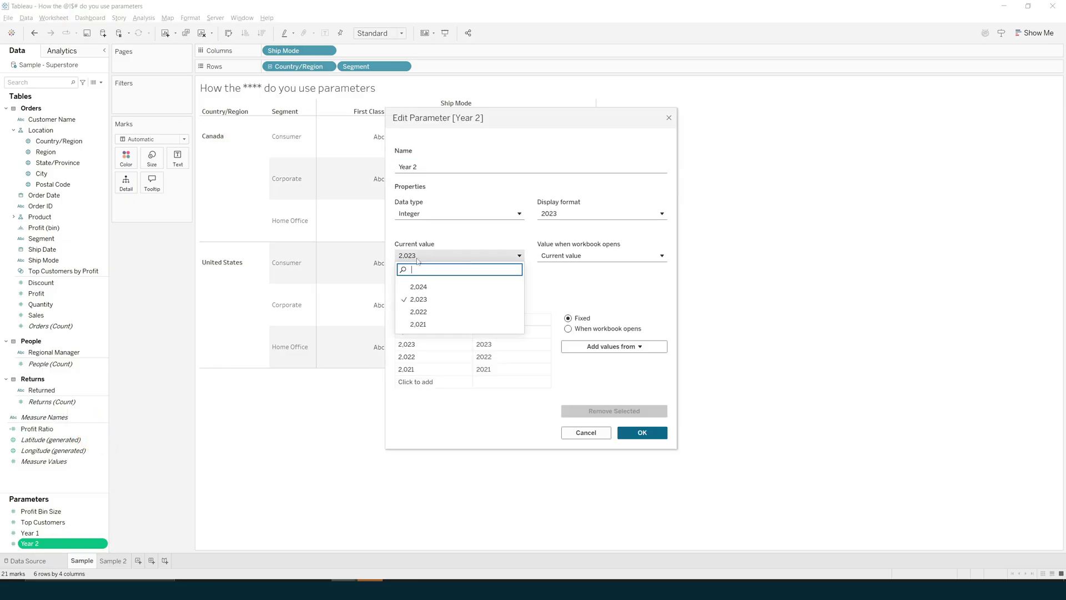
left_click(421, 256)
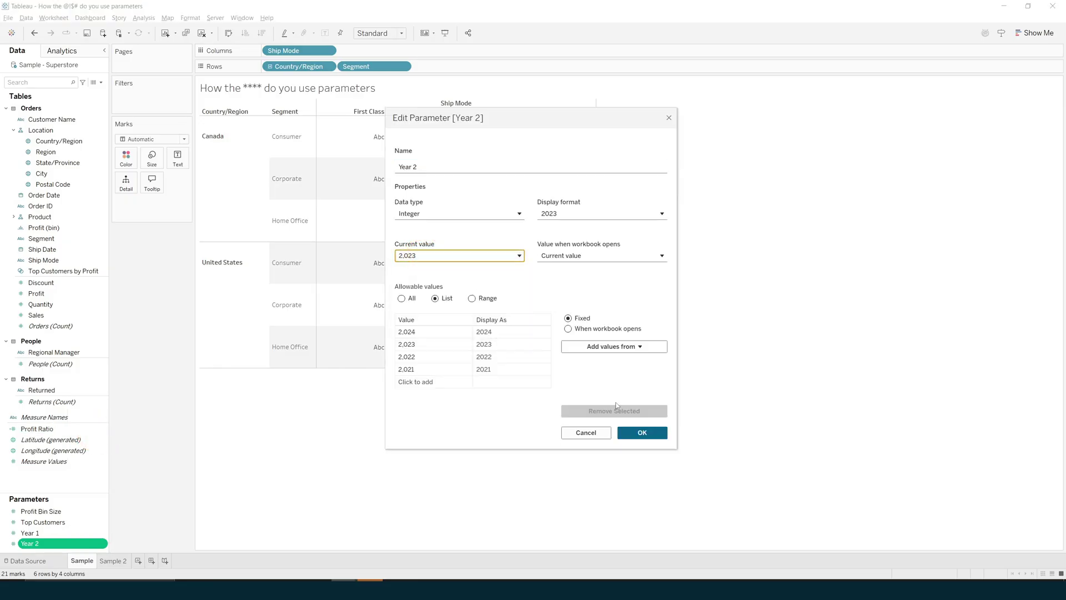
left_click(643, 432)
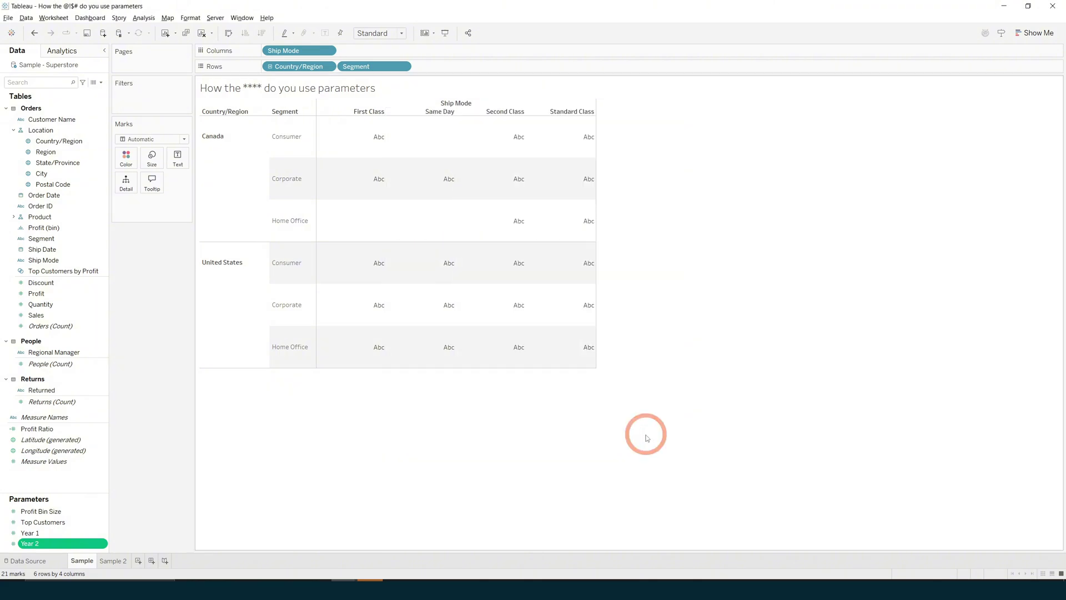
Step: Start a calculated field named Year 1 Sales on the Sample sheet
right_click(86, 483)
left_click(122, 364)
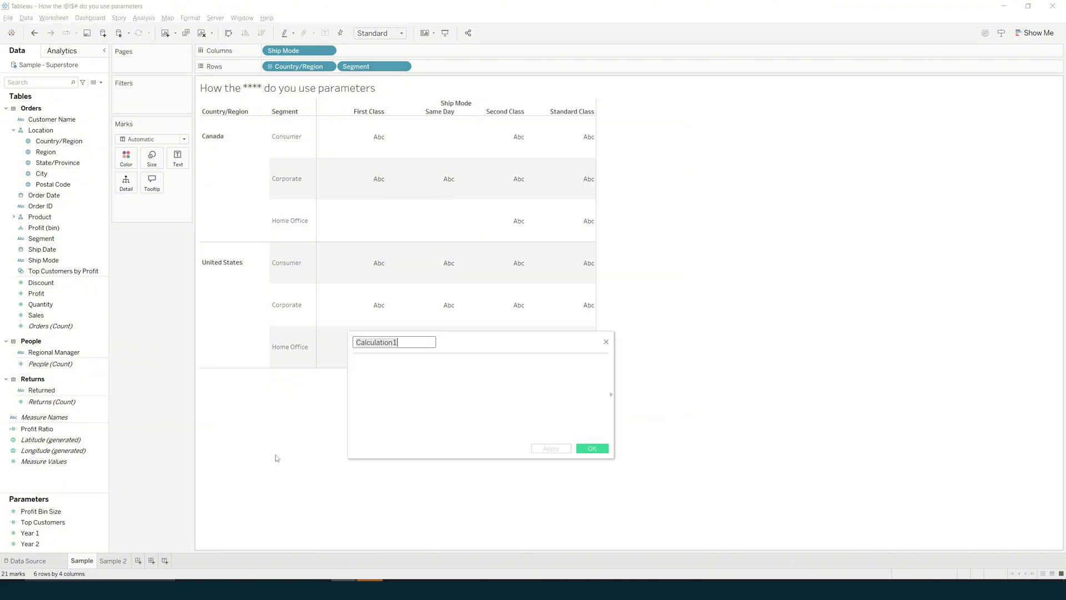
type("Year 1 Sales")
key("Tab")
Step: Enter the formula if YEAR([Order Date])=[Year 1] then [Sales] end for the Year 1 Sales field
type("if year")
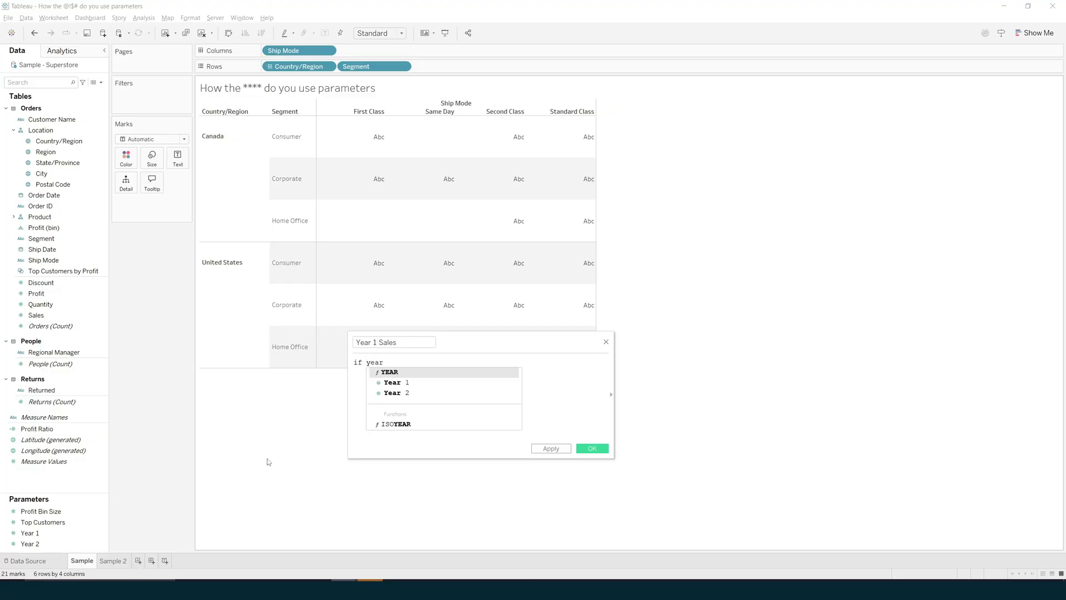
key("Return")
type("orde)")
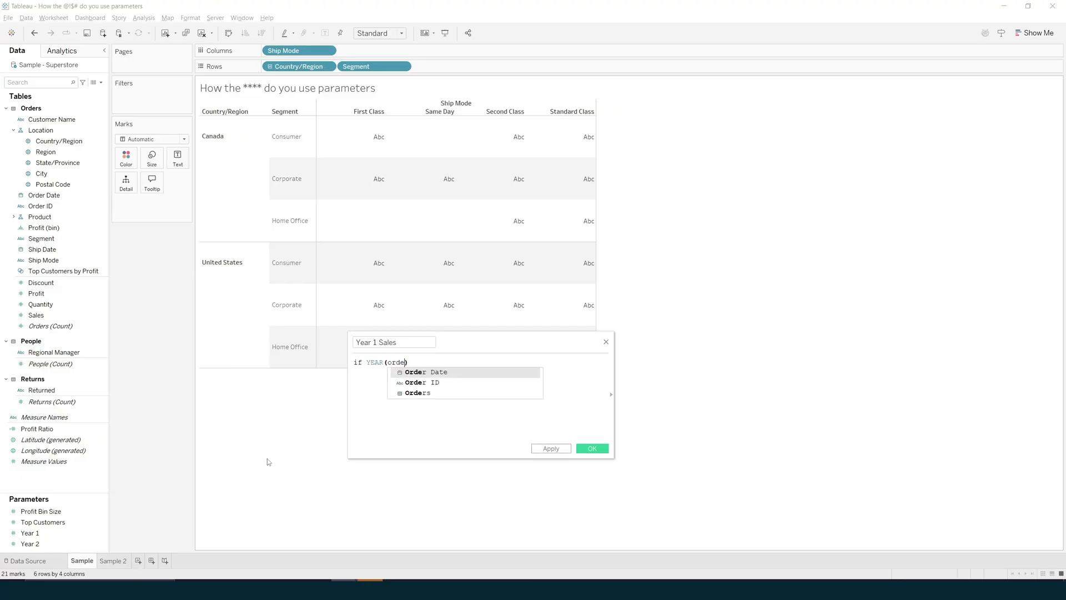
key("Return")
type("=year")
key("Return")
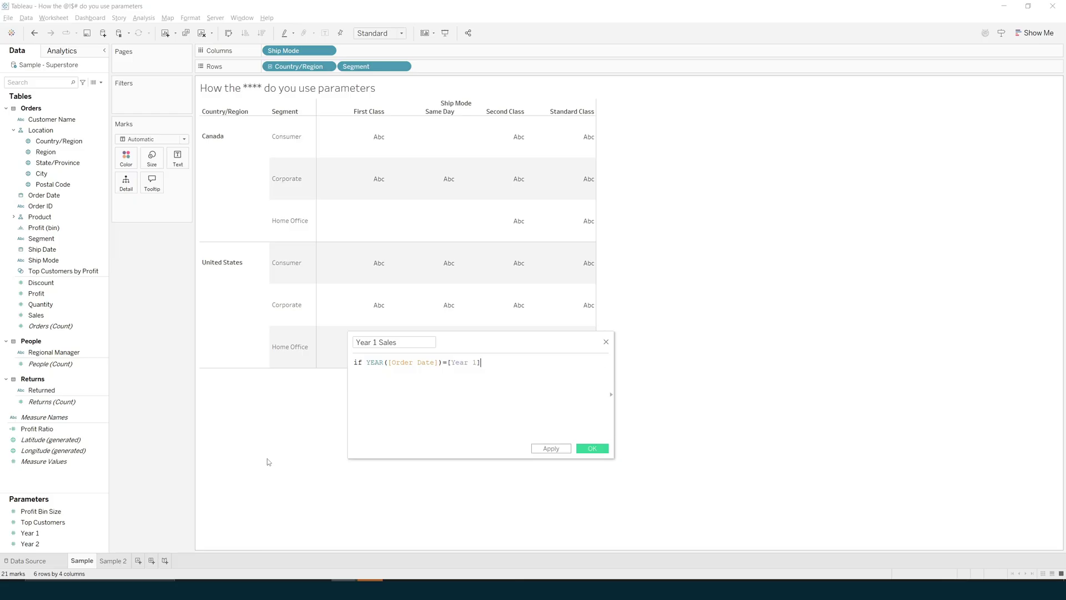
type("then sa")
key("Return")
type("end")
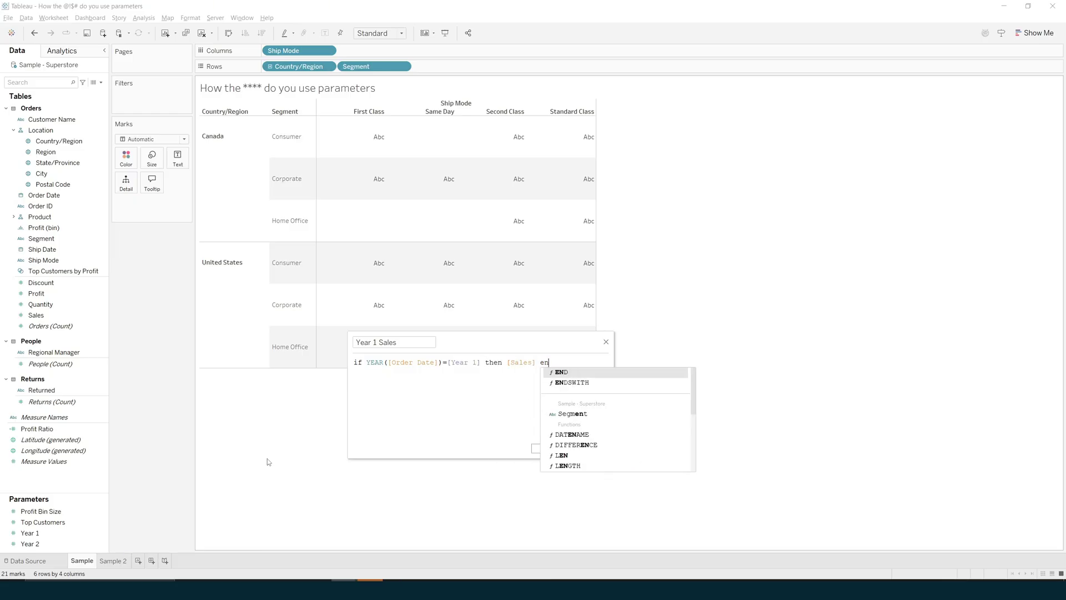
Step: Complete the Year 1 Sales formula with END, wrap the whole expression in SUM( ), and save the field
key("Return")
key("Home")
type("sum(")
key("End")
type(")")
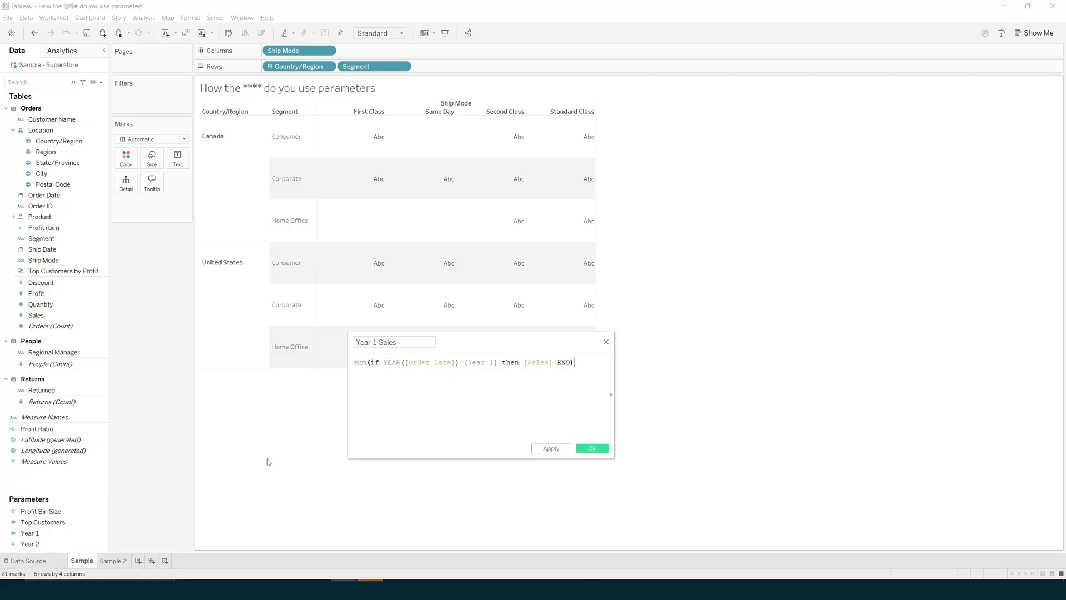
left_click(551, 449)
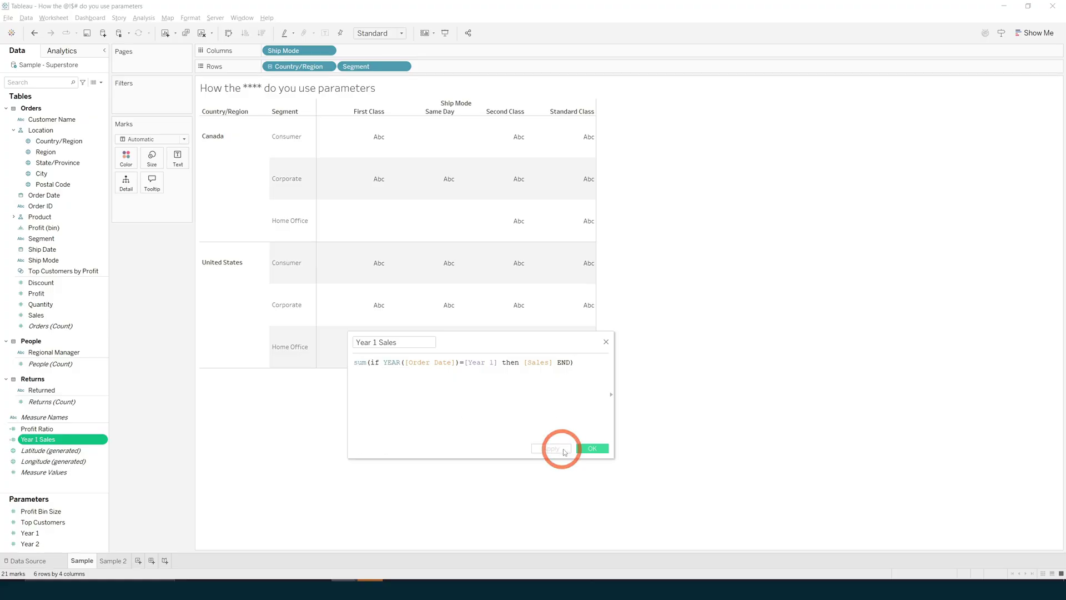
left_click(592, 448)
Step: Duplicate the Year 1 Sales field and rename the copy Year 2 Sales in its calculation editor
right_click(74, 441)
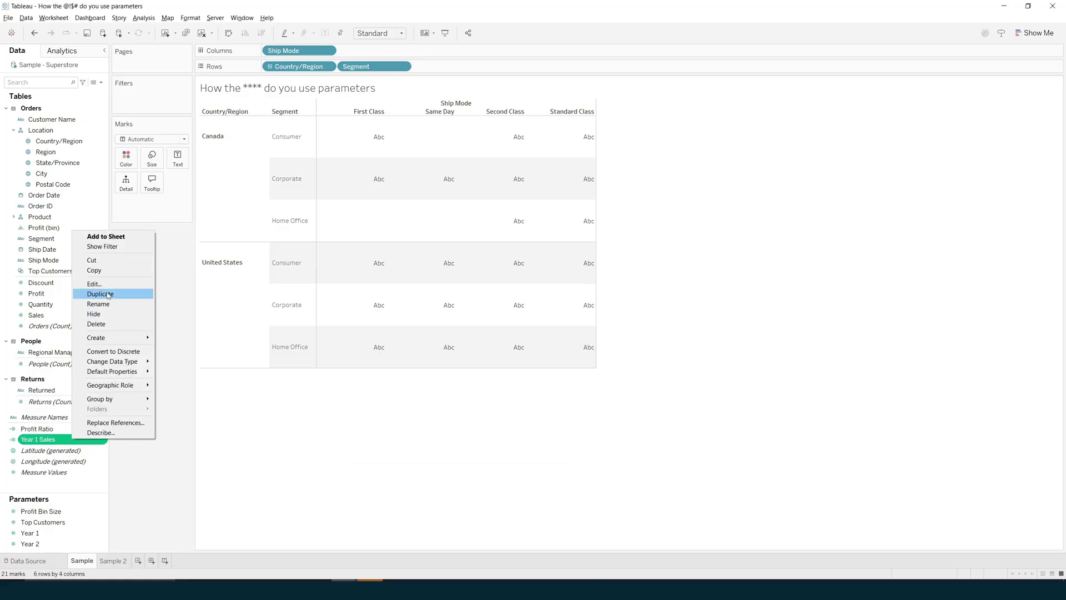
left_click(108, 295)
right_click(86, 450)
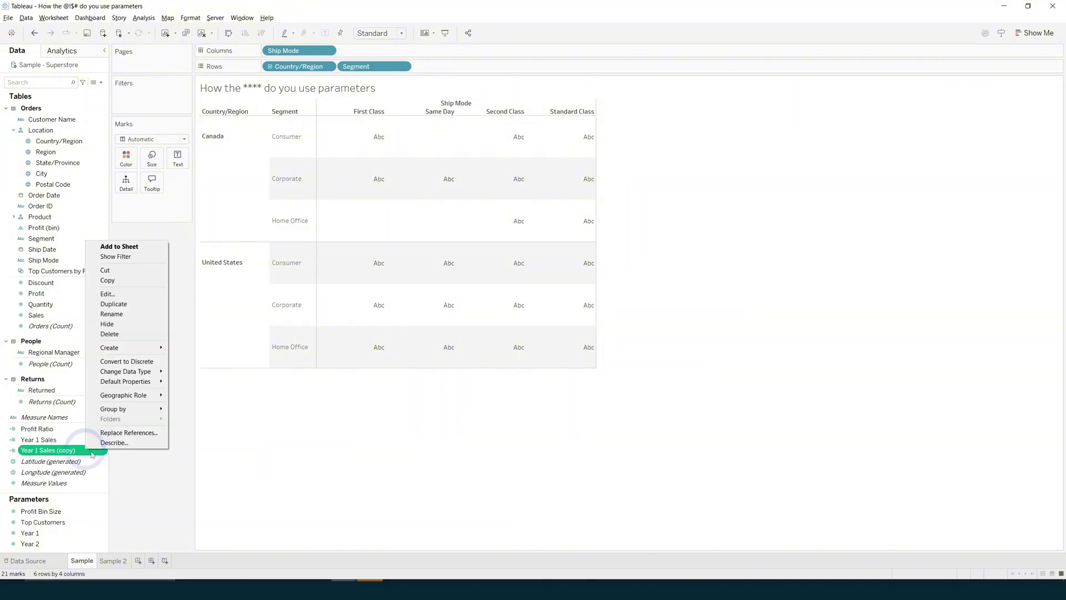
left_click(125, 299)
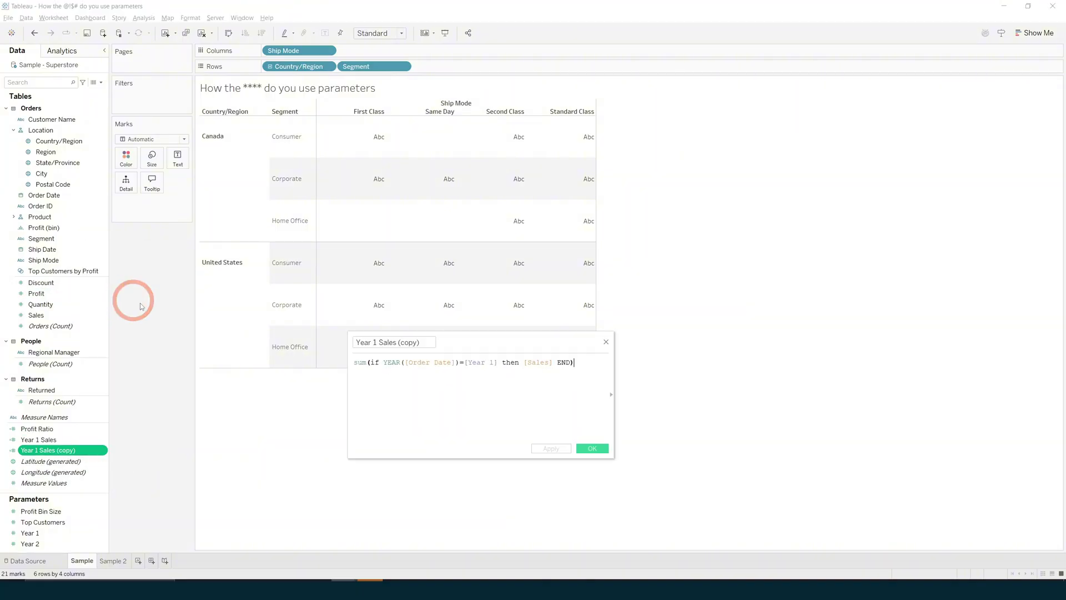
double_click(375, 343)
type("2")
left_click_drag(399, 342, 443, 358)
key("Delete")
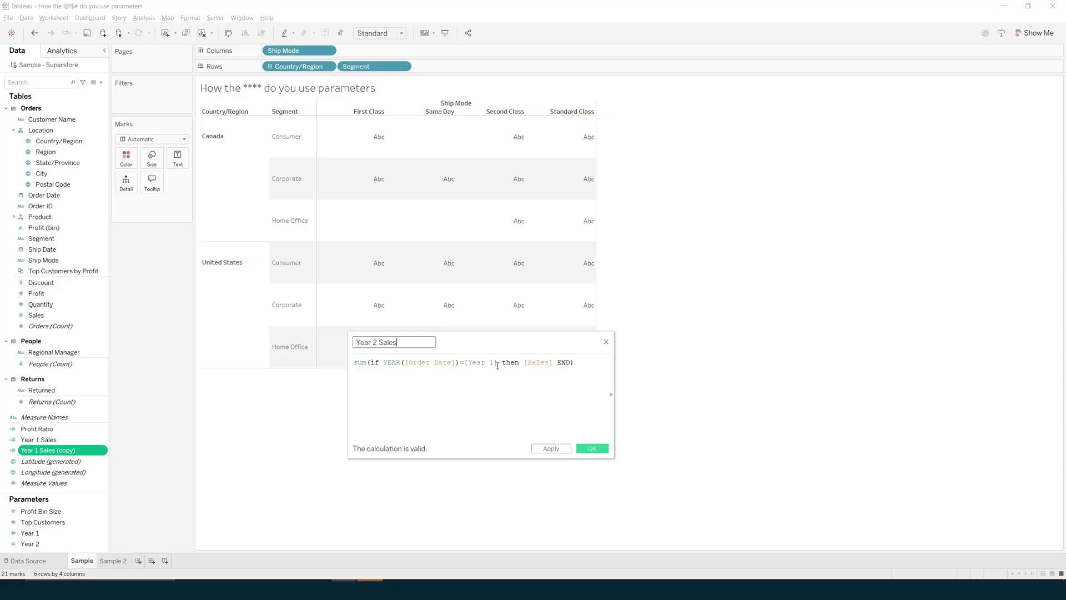
Step: Change the parameter reference in the Year 2 Sales formula to [Year 2] and save the field
left_click(498, 362)
key("BackSpace")
type("2")
left_click(500, 411)
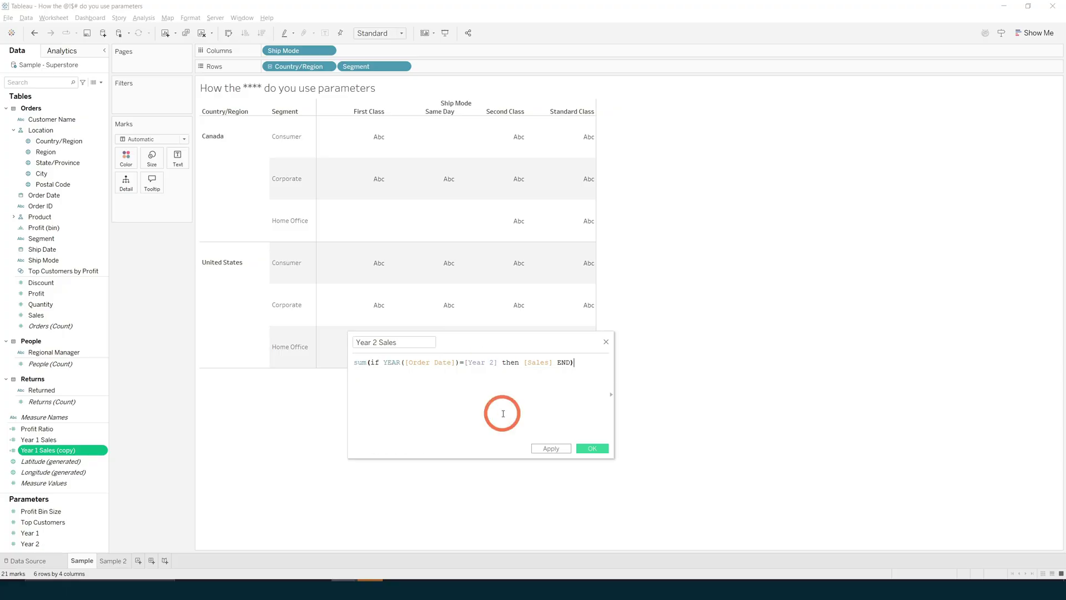
left_click(557, 452)
left_click(592, 448)
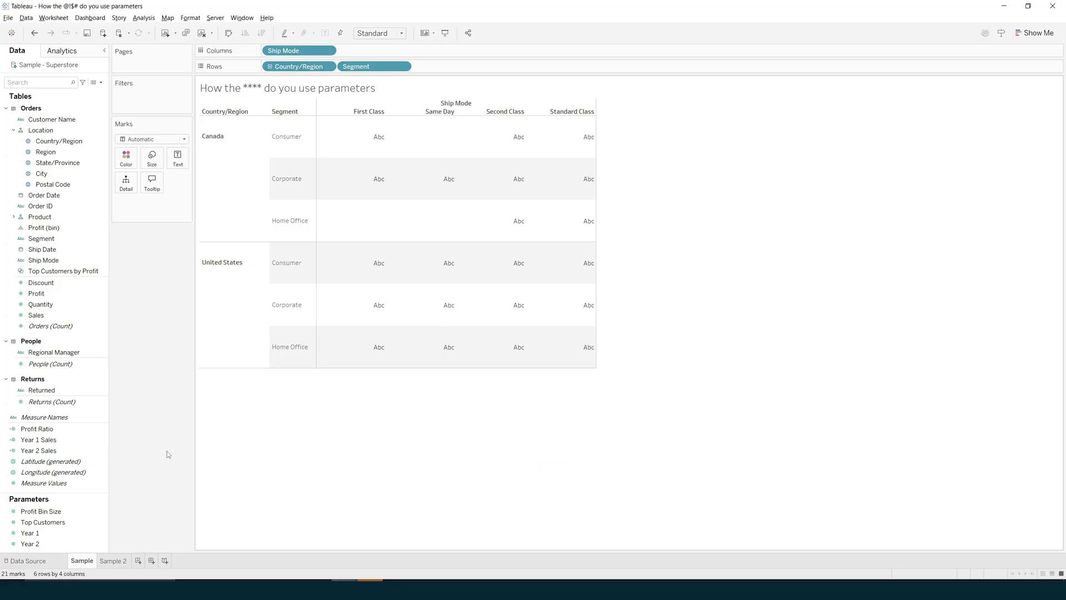
Step: Create a calculated field from Year 2 Sales named Sales % Chg, with the numerator ([Year 1 Sales]-[Year 2 Sales])
right_click(69, 450)
mouse_move(111, 350)
left_click(167, 350)
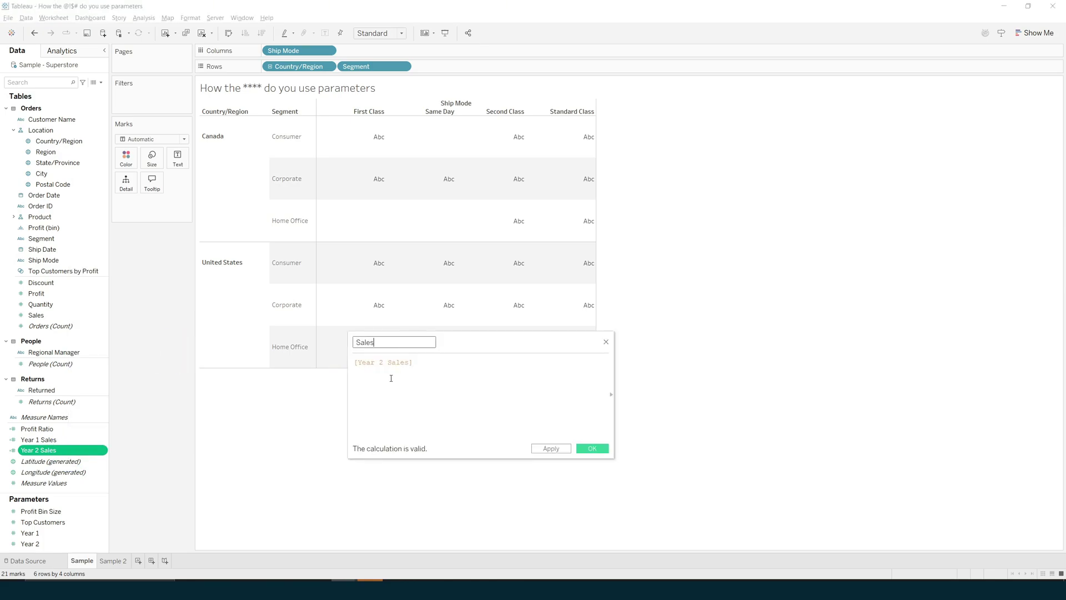
type("Sales % Chg")
key("Tab")
key("Home")
type("year")
key("Down")
key("Return")
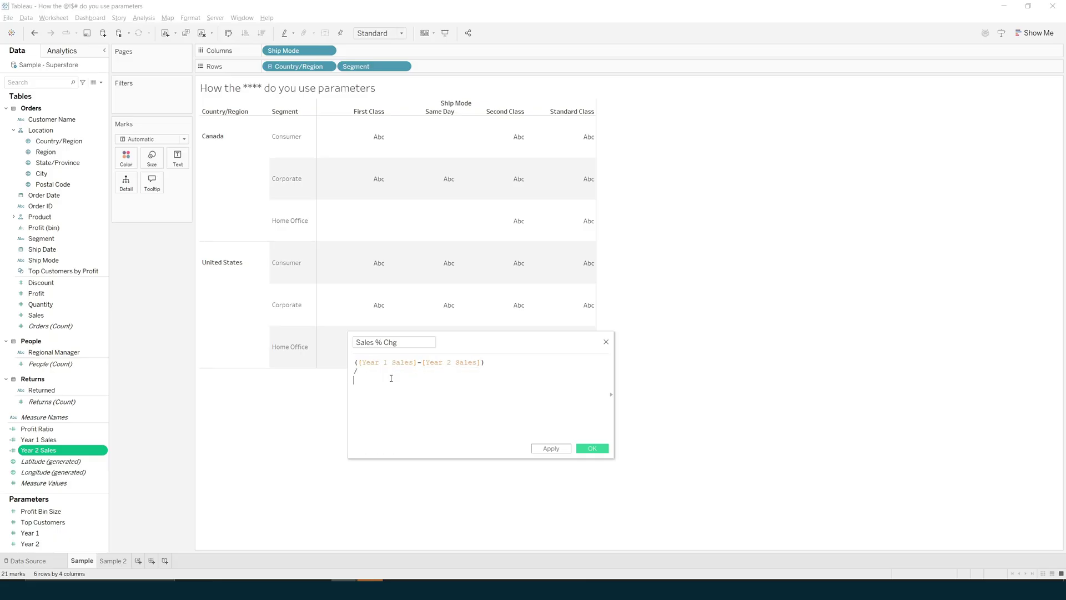
Step: Complete the Sales % Chg formula by dividing by [Year 2 Sales] and save the field
type("year")
key("Down")
key("Down")
key("Down")
key("Down")
key("Return")
left_click(551, 448)
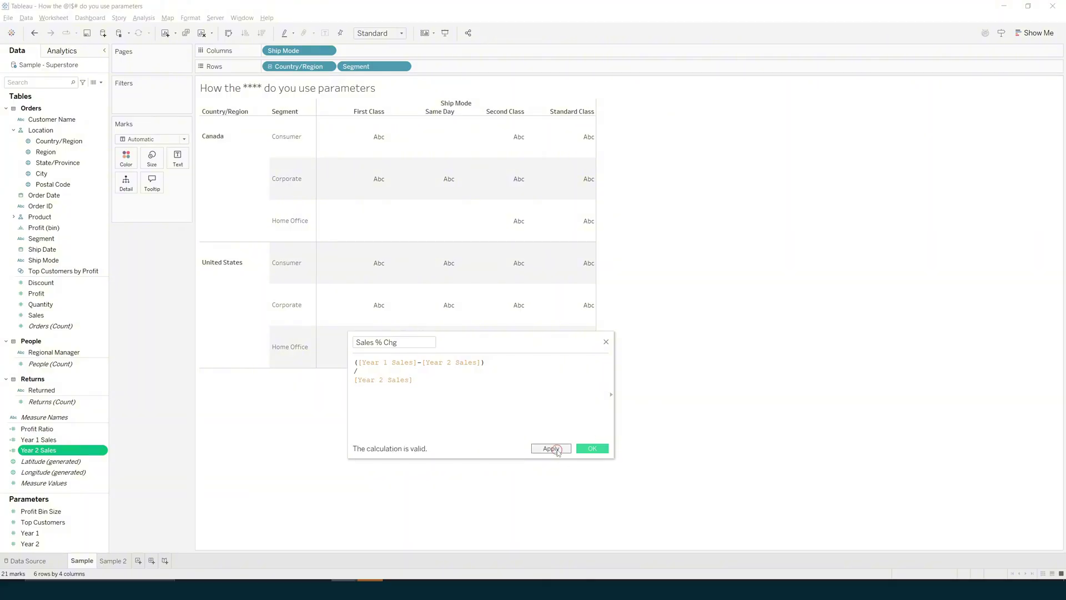
left_click(592, 448)
Step: Show the Year 1 and Year 2 parameter controls on the Sample sheet
left_click(30, 537)
right_click(39, 537)
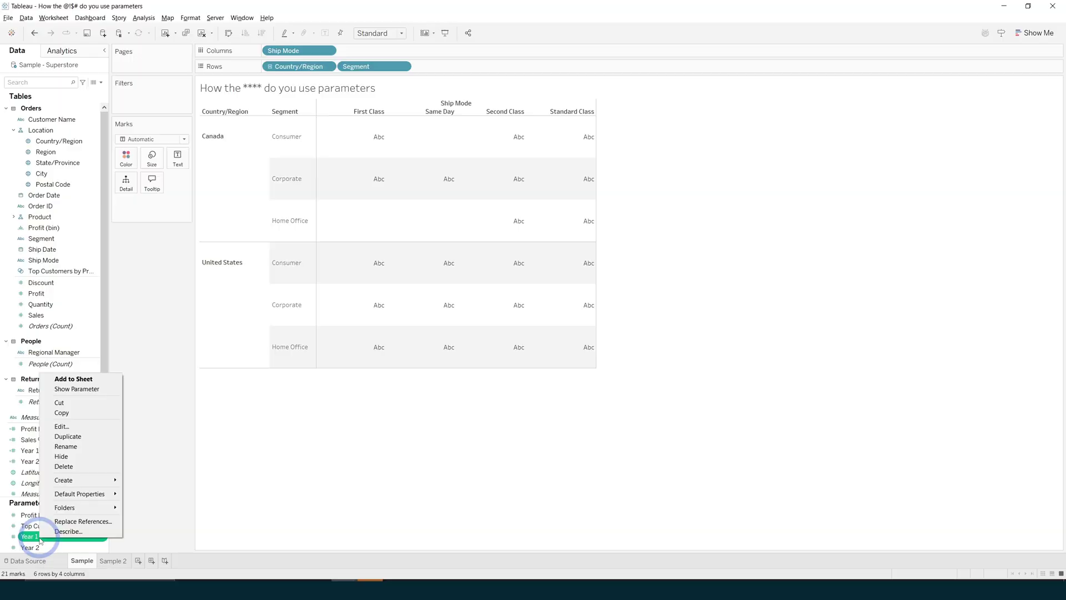
left_click(77, 389)
left_click(30, 547)
right_click(61, 547)
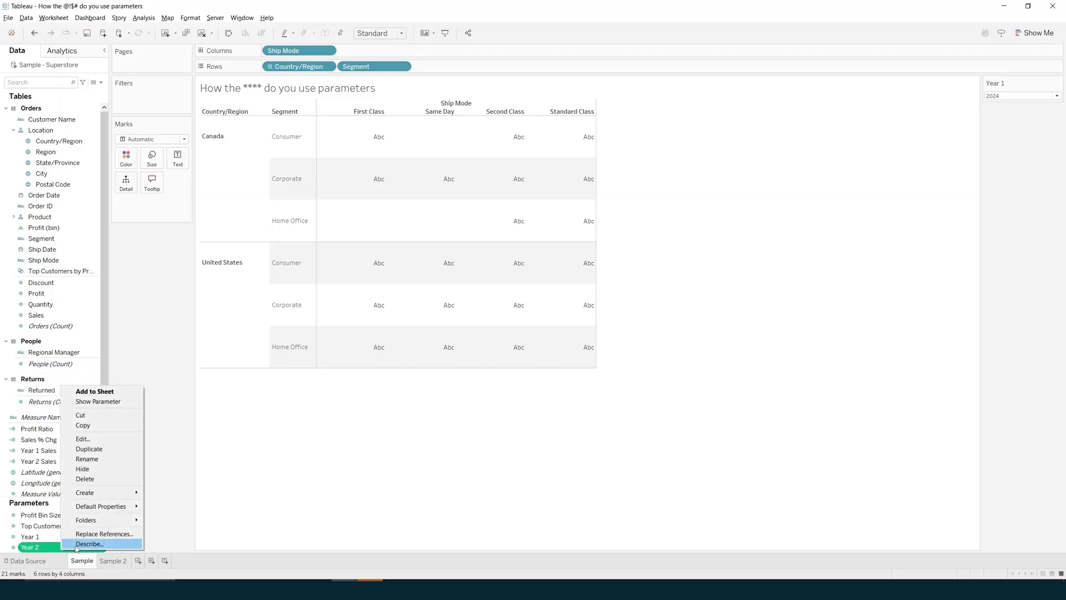
left_click(98, 401)
Step: Add Sales % Chg as text in the table and format its numbers as a percentage with 0 decimal places
left_click_drag(39, 439, 177, 158)
right_click(151, 211)
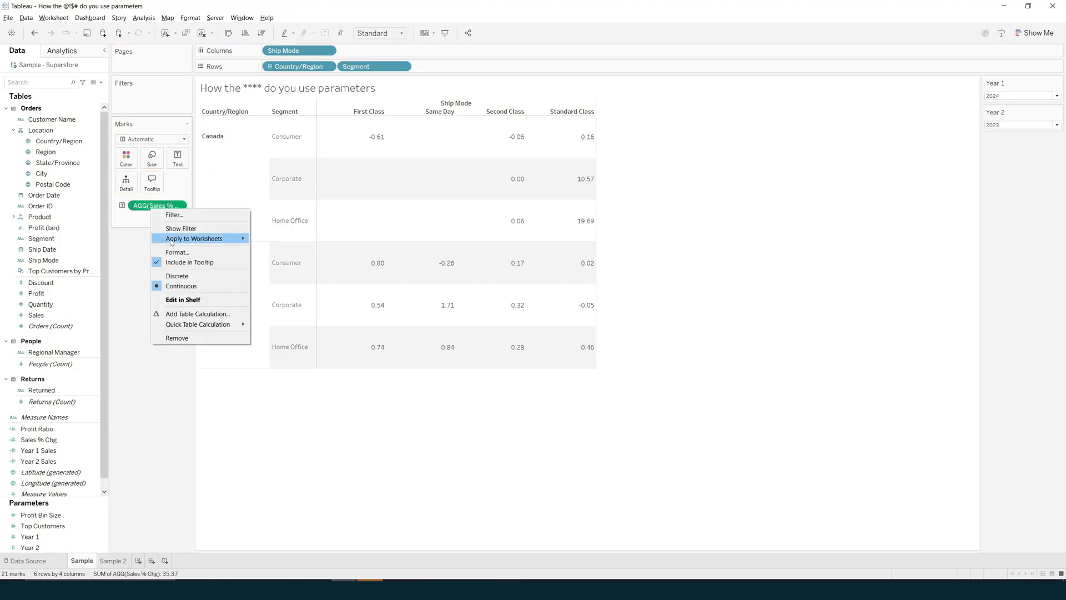
left_click(162, 237)
left_click(66, 145)
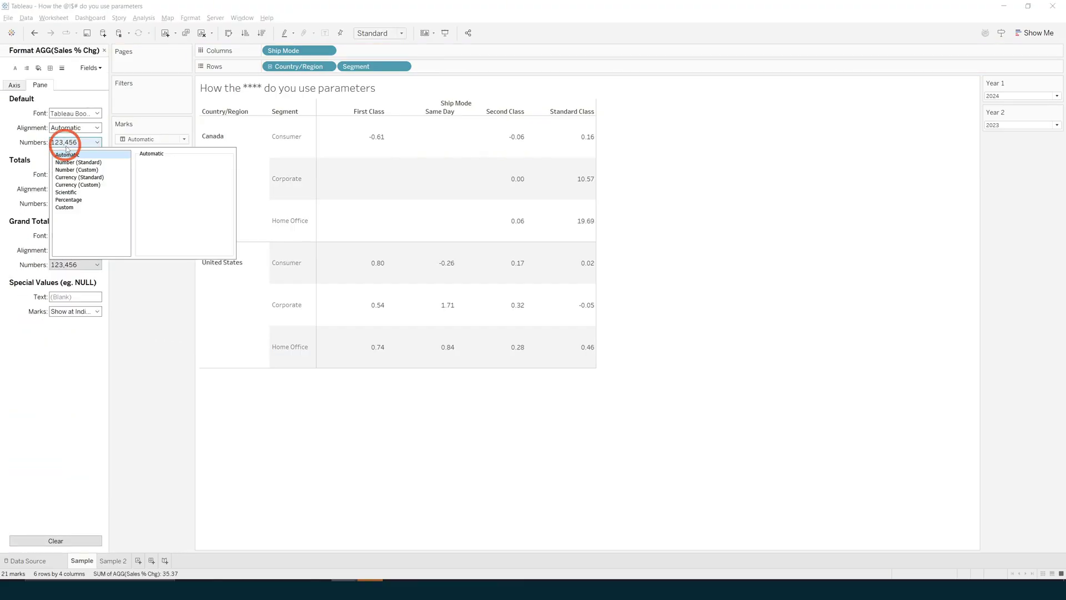
left_click(69, 199)
left_click(162, 174)
left_click(161, 174)
left_click(148, 340)
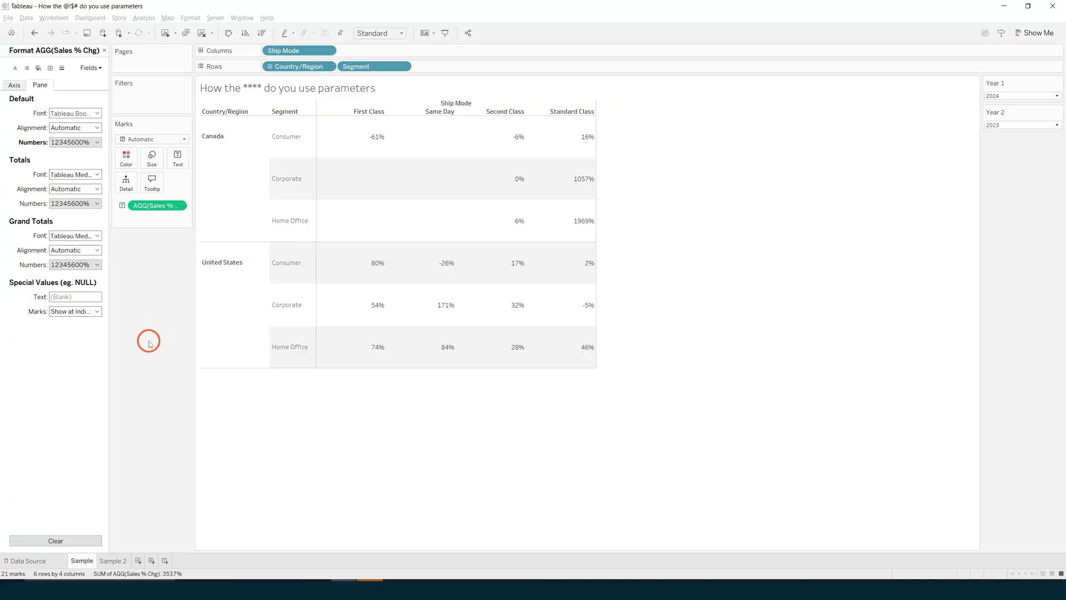
left_click(104, 50)
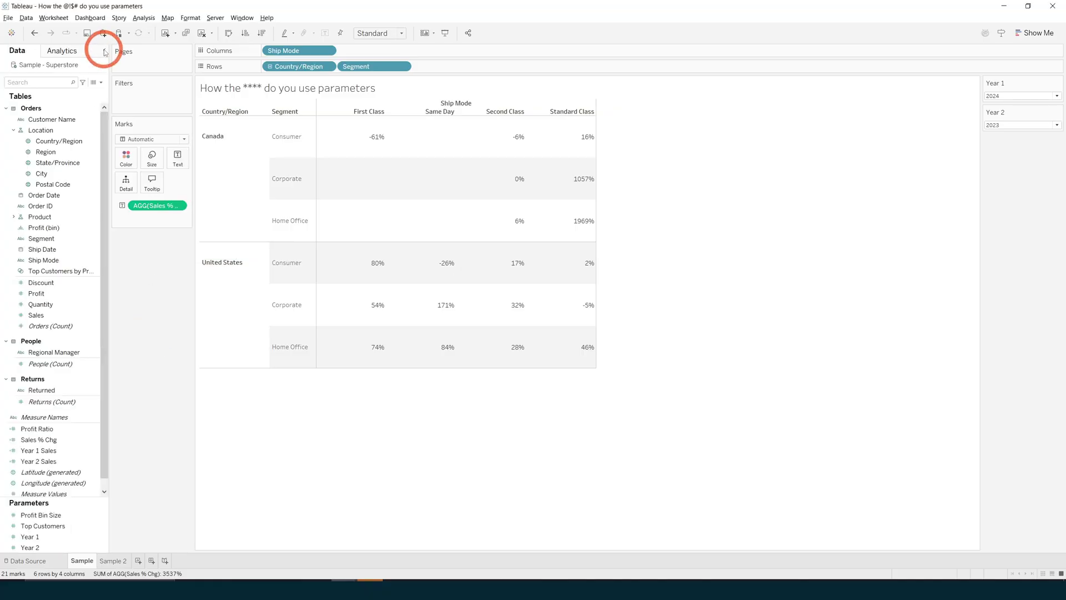
Step: Add Year 1 Sales and Year 2 Sales as text in the table beneath Sales % Chg
left_click_drag(38, 450, 177, 164)
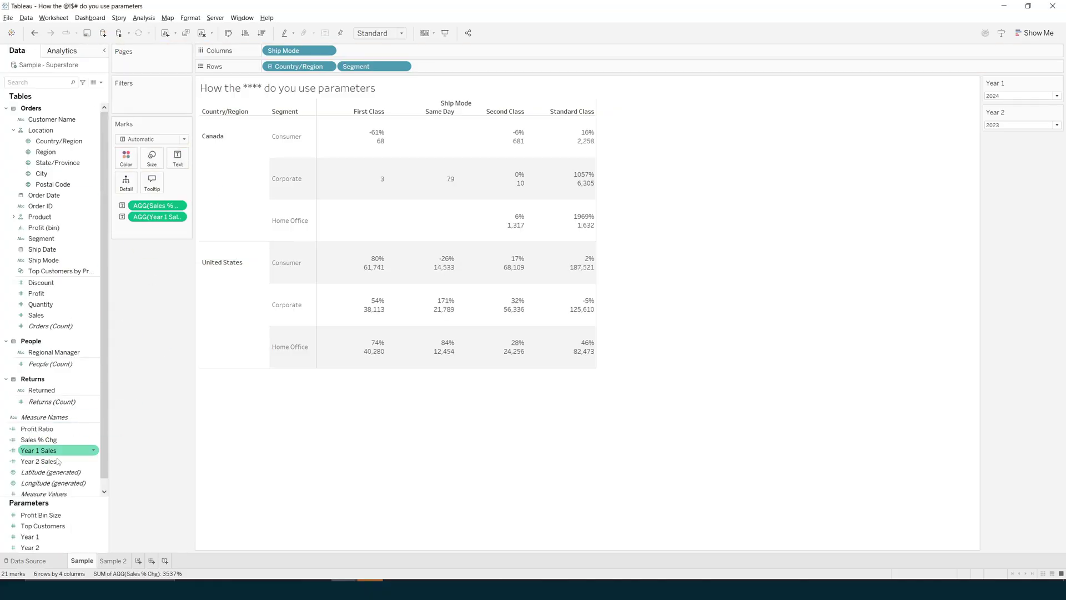
left_click_drag(38, 461, 177, 162)
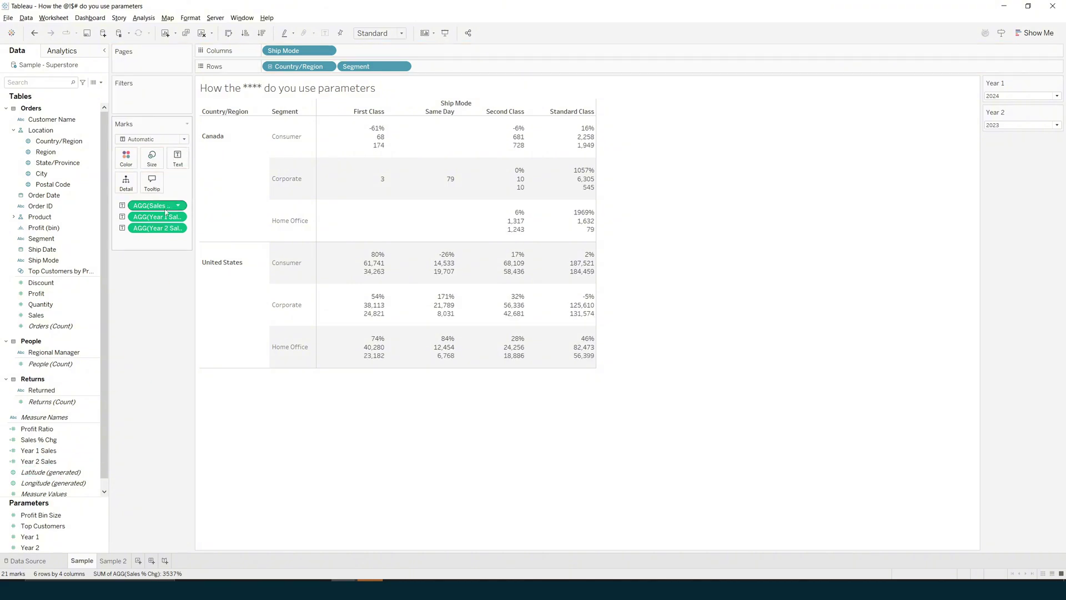
left_click(156, 337)
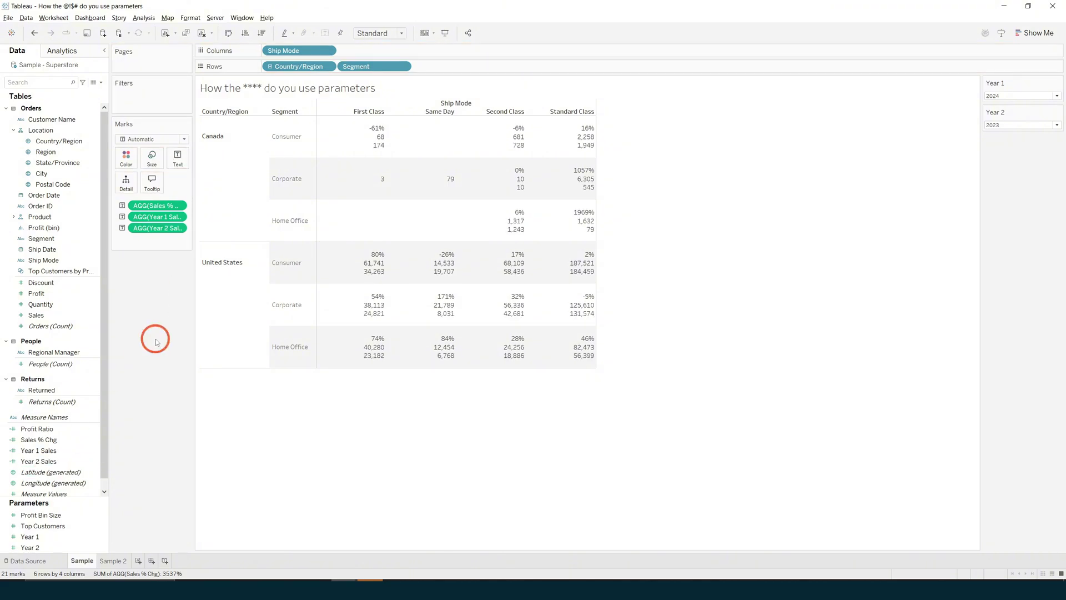
Step: Format the Year 1 Sales values in the table as Currency (Custom) with 0 decimal places
left_click(150, 231)
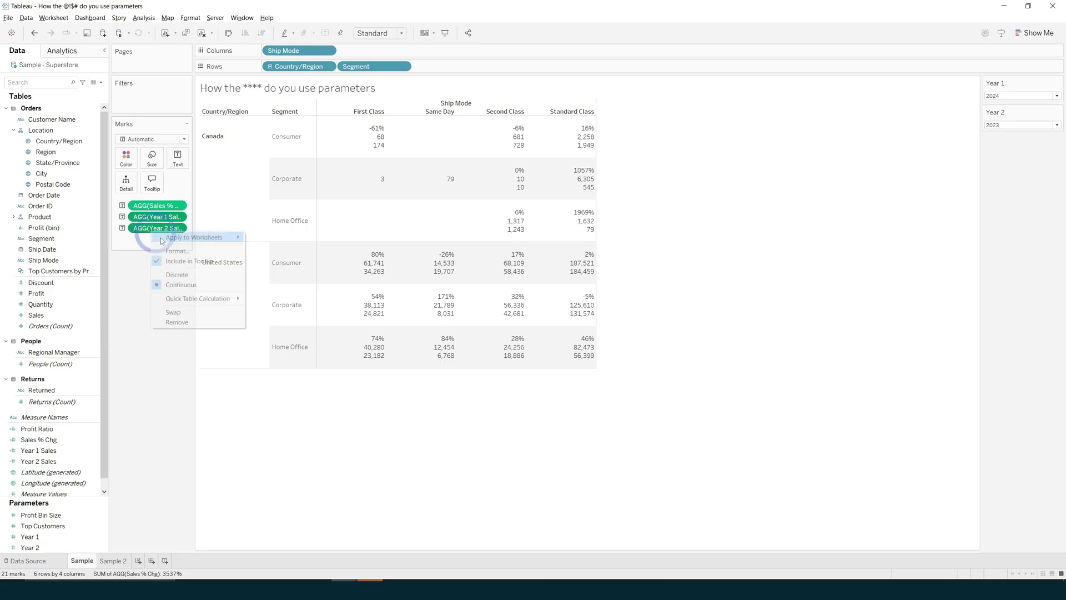
left_click(174, 249)
left_click(72, 144)
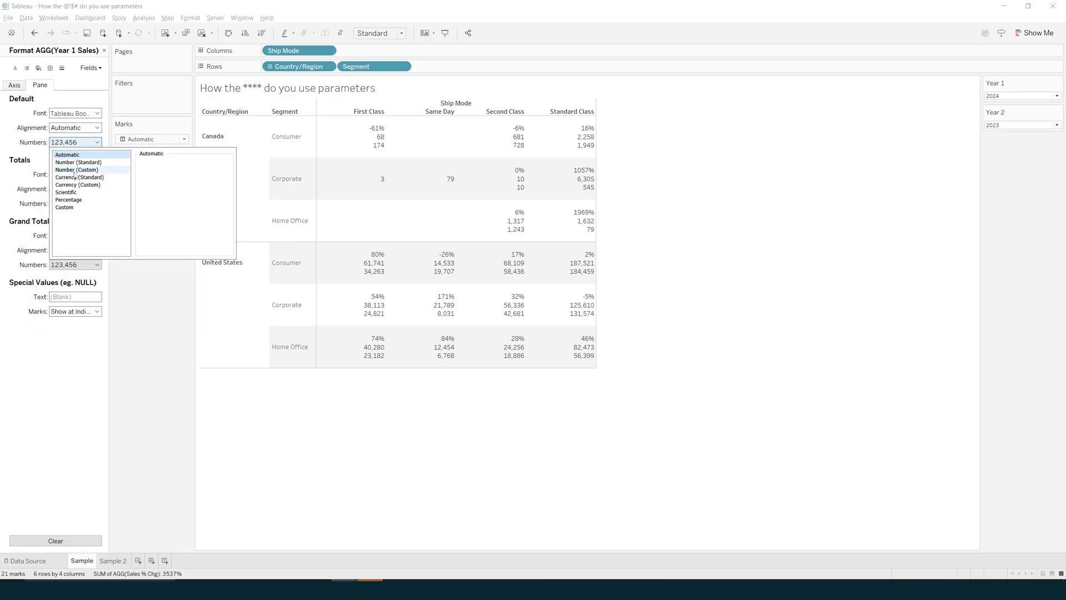
left_click(78, 169)
left_click(78, 185)
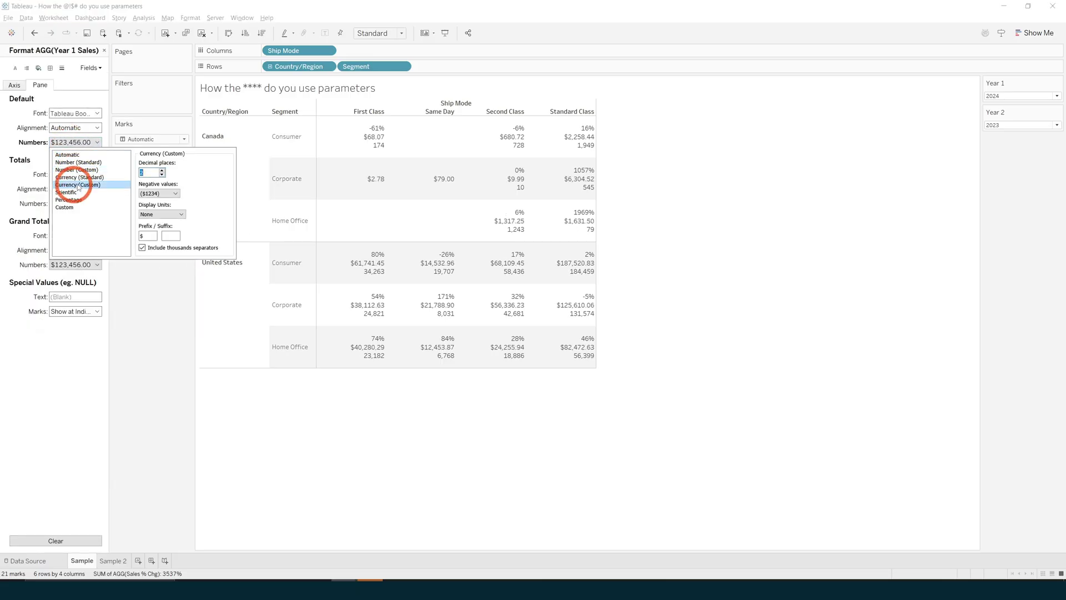
left_click(161, 175)
left_click(162, 175)
Step: Format the Year 2 Sales values in the table as Currency (Custom) with 0 decimal places
left_click(149, 229)
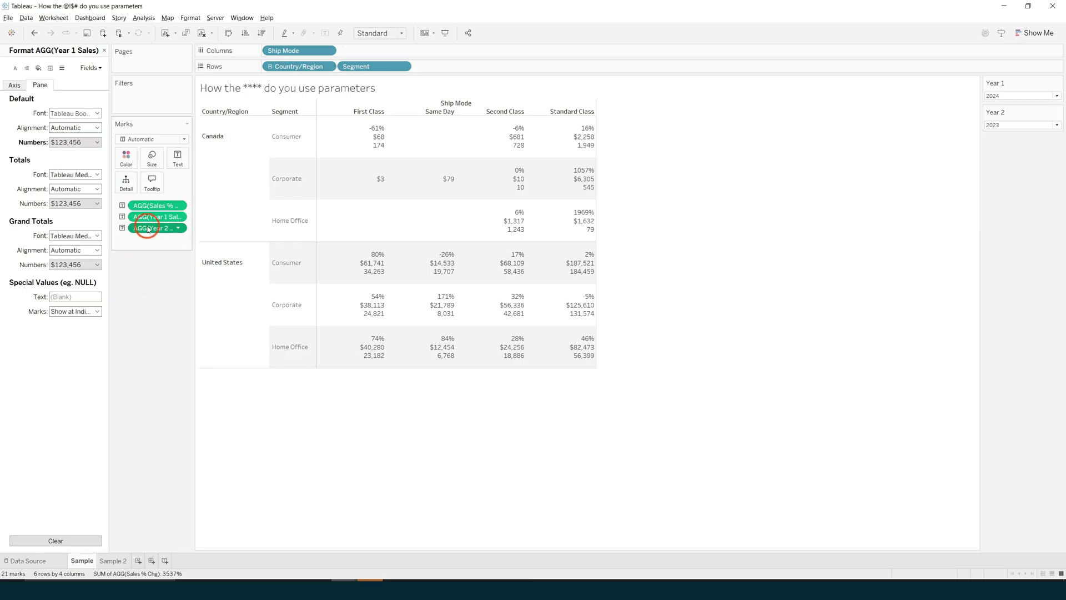
left_click(74, 142)
left_click(82, 184)
left_click(162, 174)
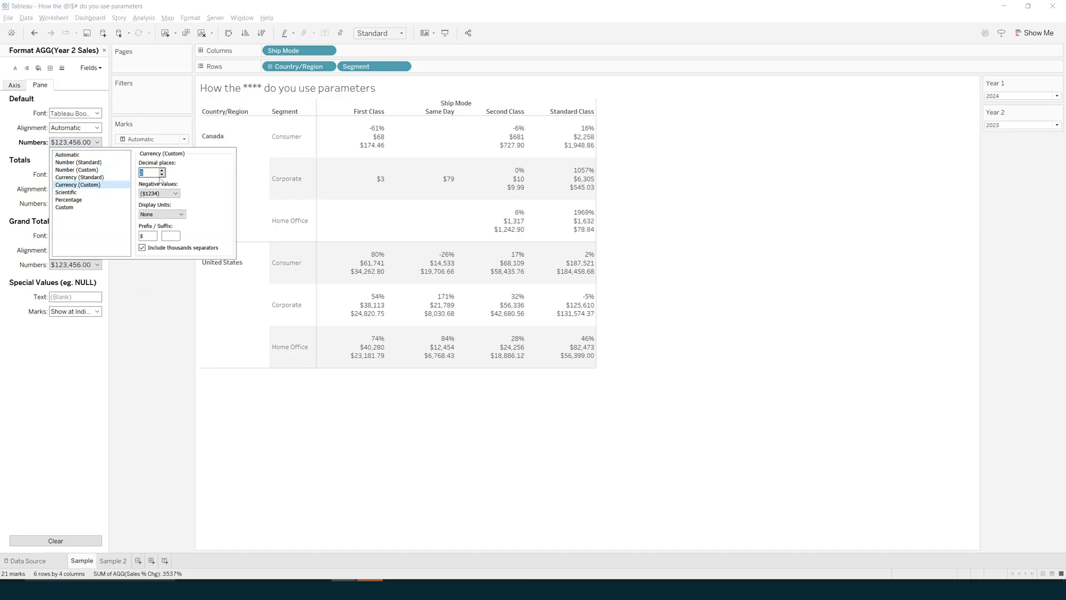
left_click(162, 175)
left_click(140, 309)
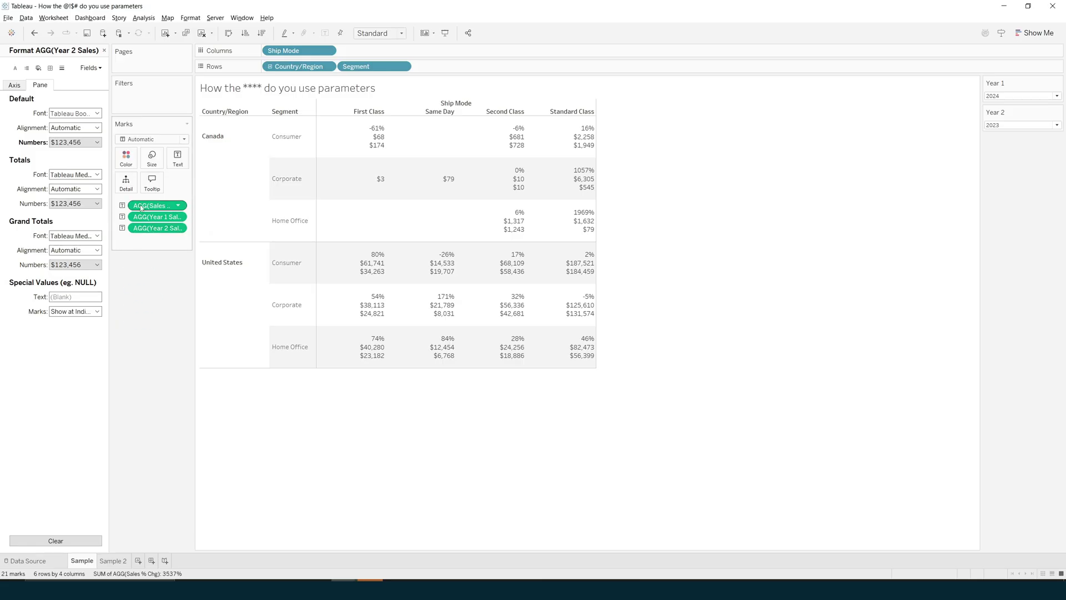
Step: Color the marks by Sales % Chg while keeping it as text, and set the mark type to Square
left_click_drag(142, 208, 126, 158)
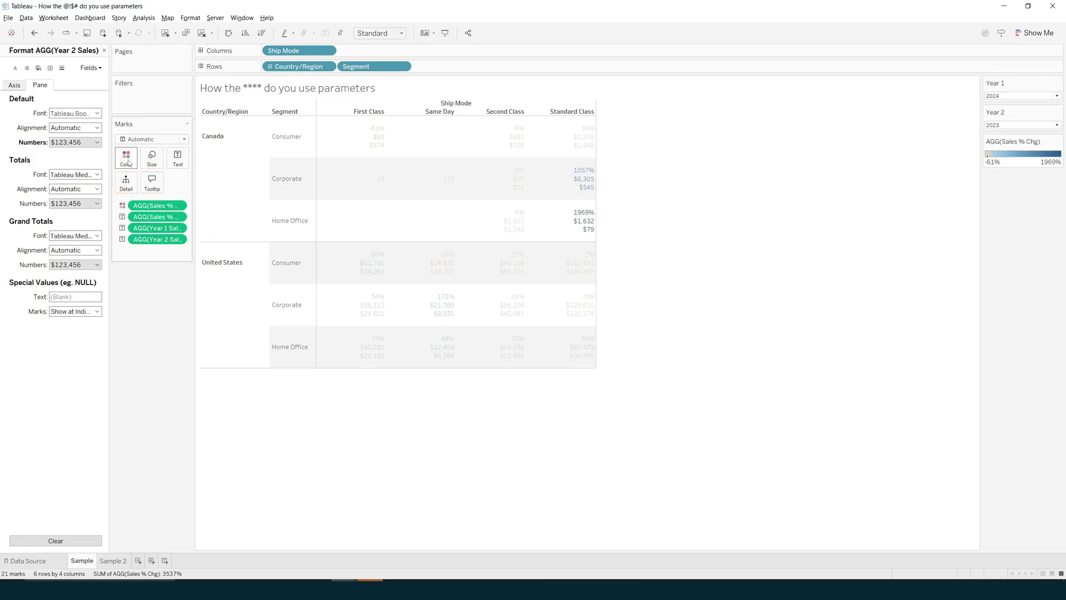
left_click(148, 139)
left_click(133, 184)
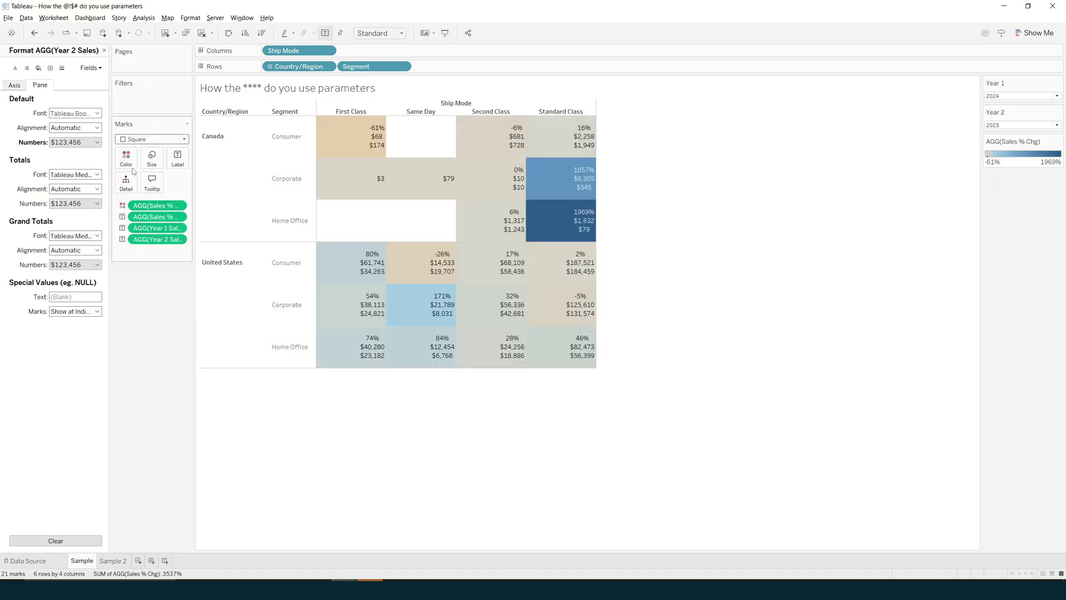
Step: Edit the Sales % Chg color range to start at -1 and end at 1, and apply it
left_click(127, 158)
left_click(154, 189)
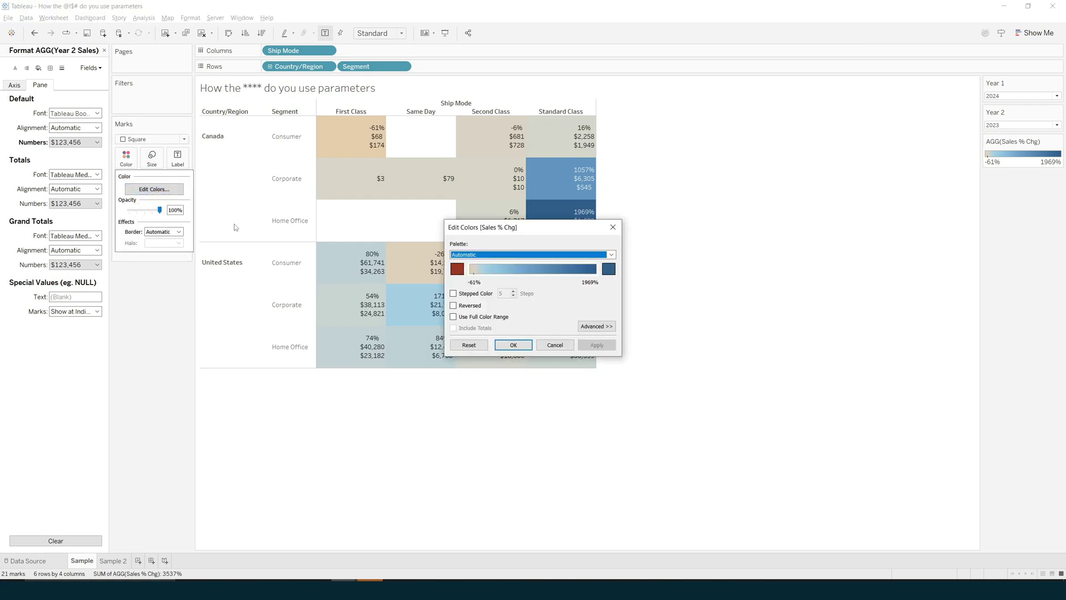
left_click_drag(547, 233, 752, 293)
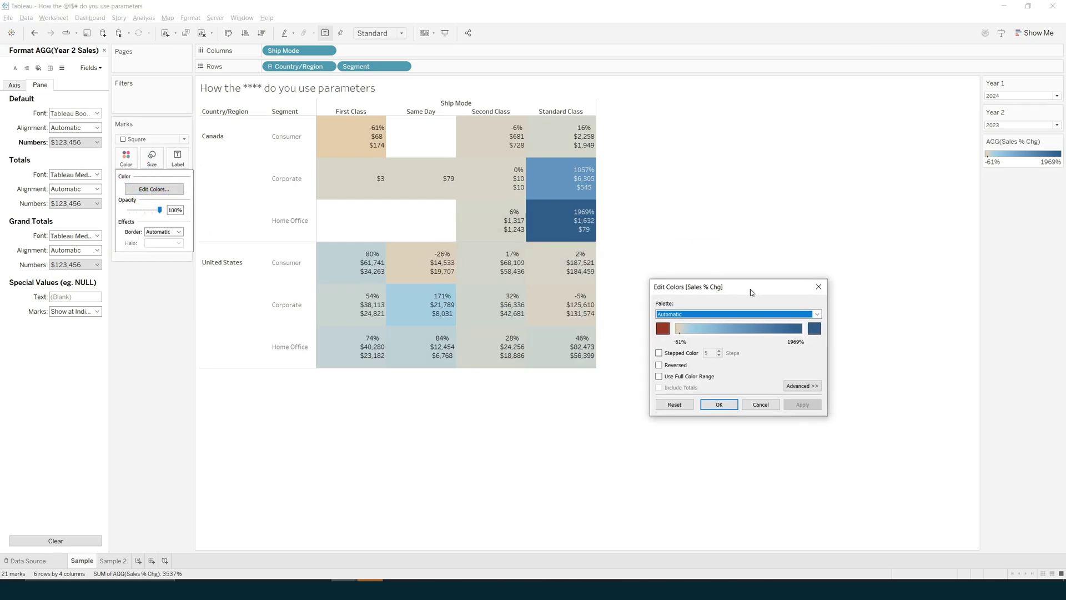
left_click(803, 386)
left_click(659, 404)
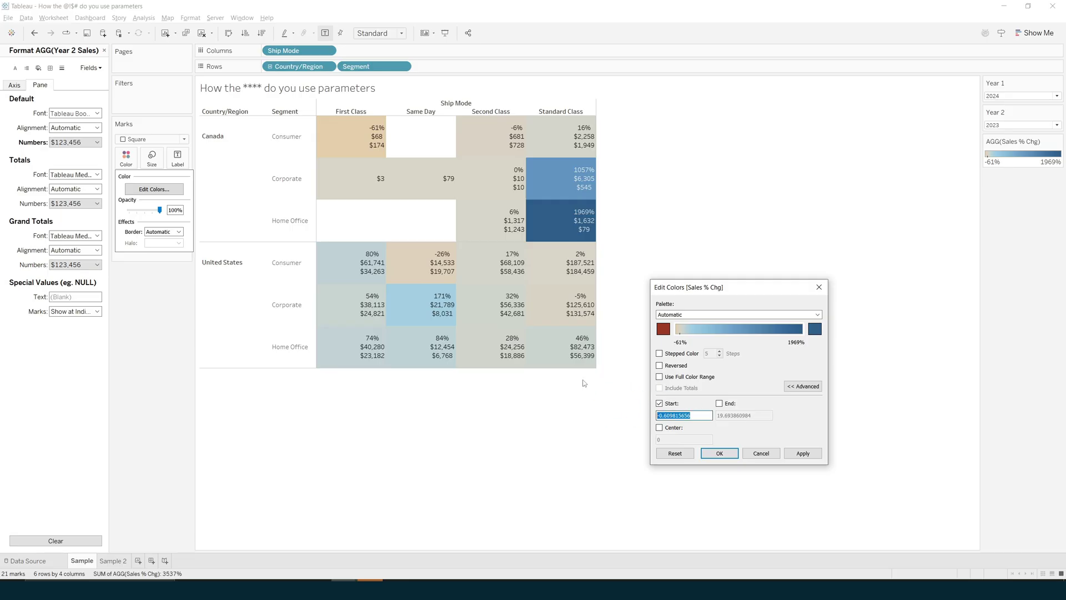
type("-1")
left_click(719, 403)
type("1")
left_click(803, 453)
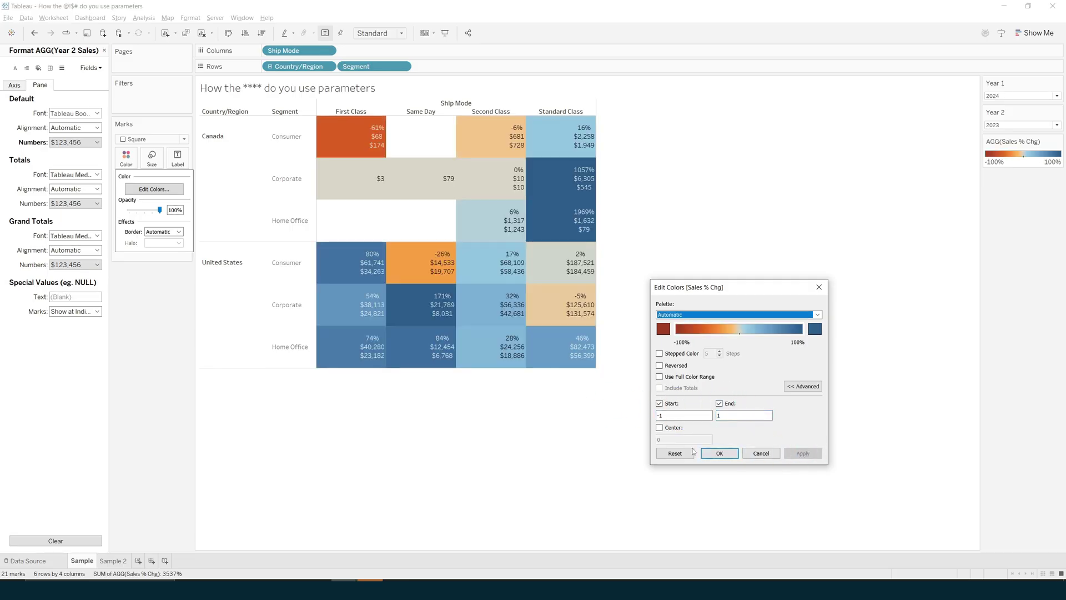
left_click(719, 453)
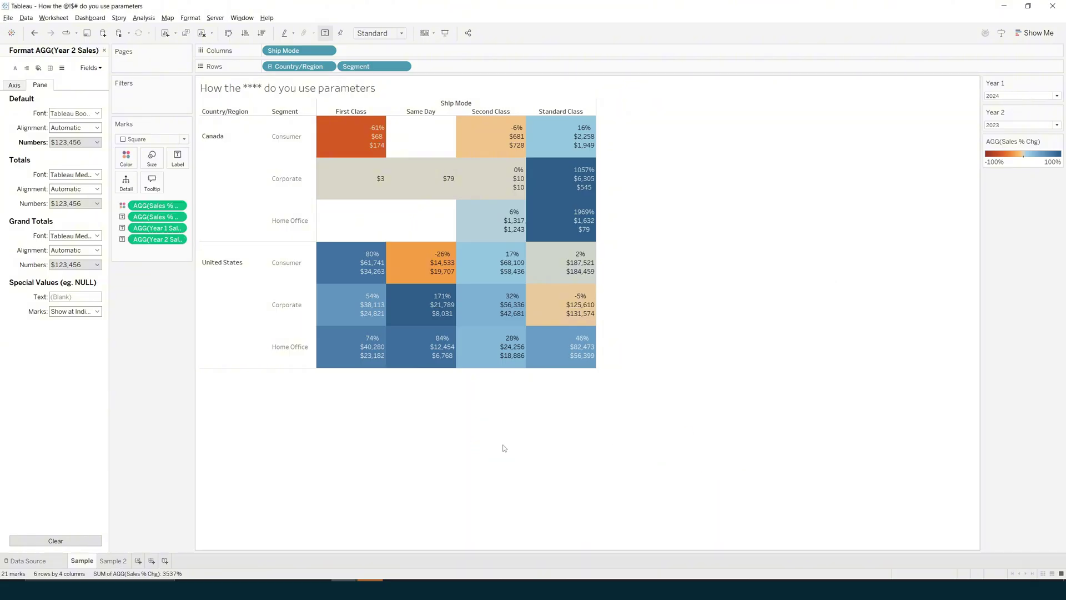
Step: Set the Year 2 parameter to 2022 to compare against a different year
left_click(1007, 125)
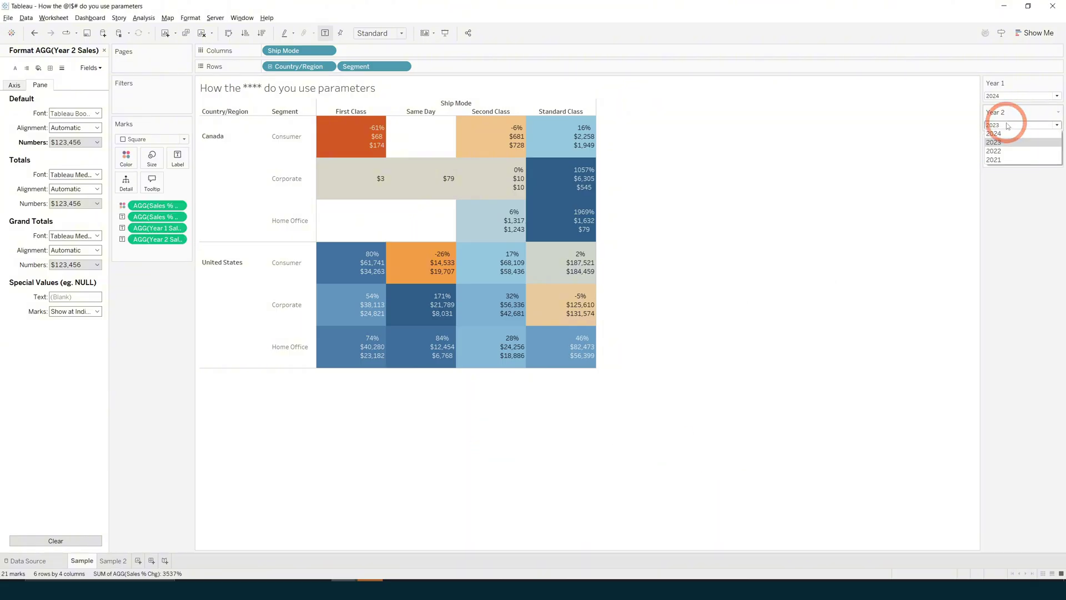
left_click(999, 148)
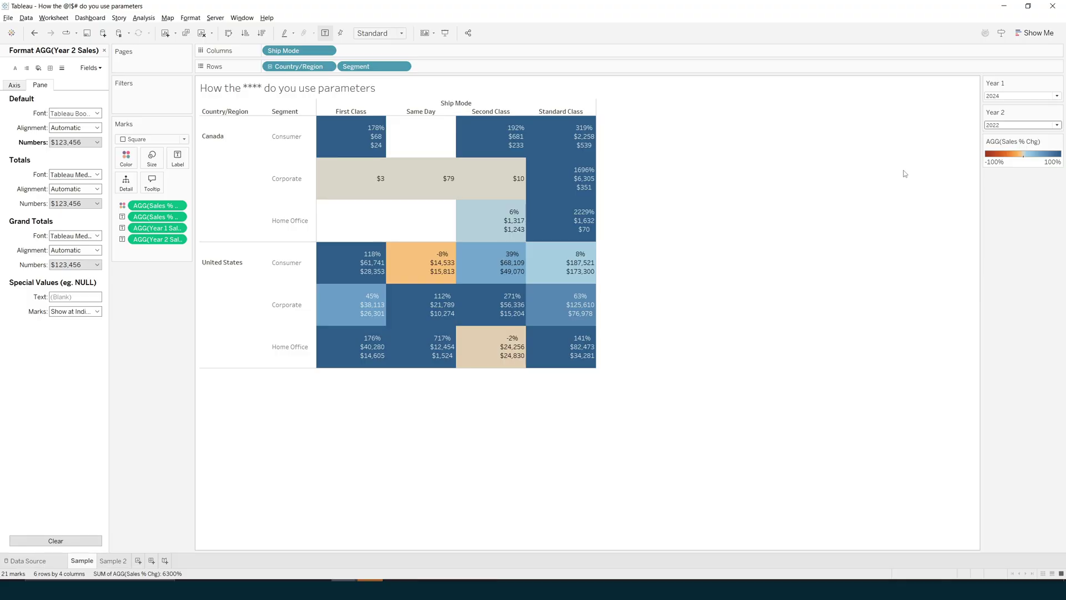
Step: Set the Year 2 parameter to 2021, and switch it to 2023
left_click(1000, 125)
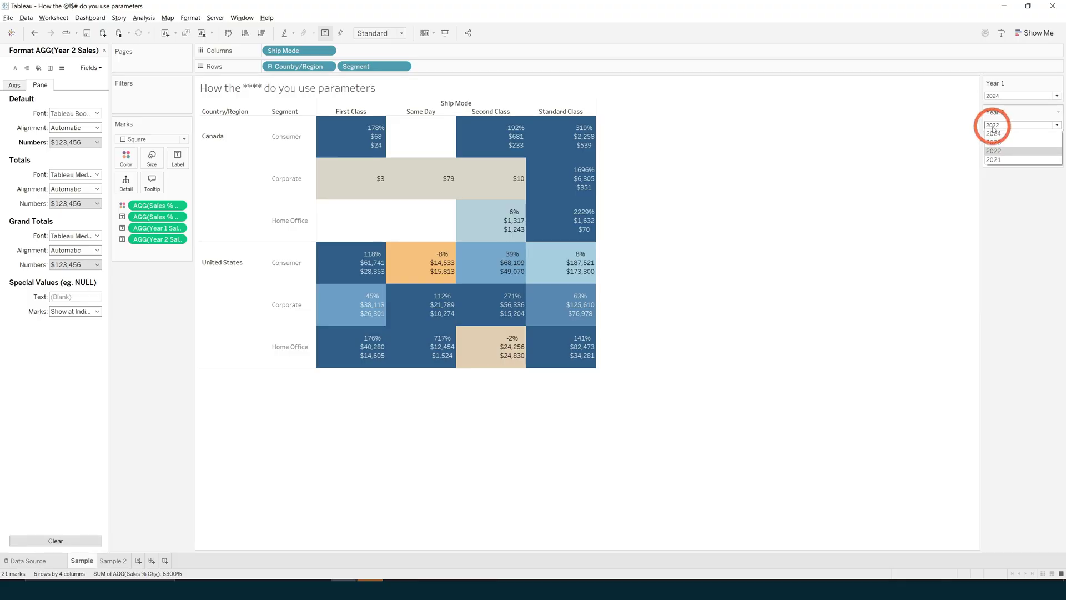
left_click(997, 160)
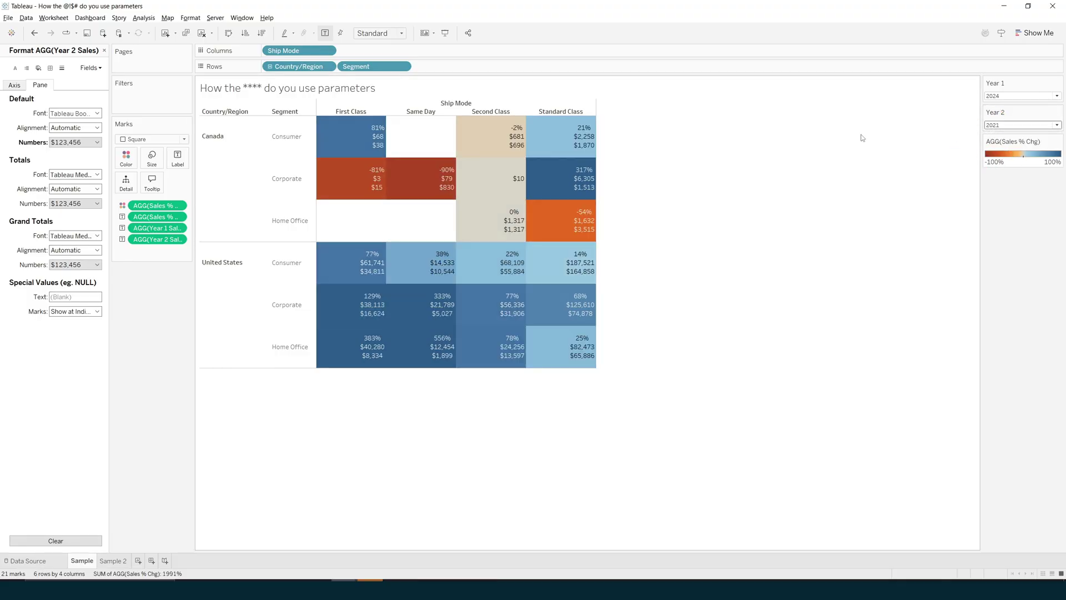
left_click(996, 125)
left_click(1000, 140)
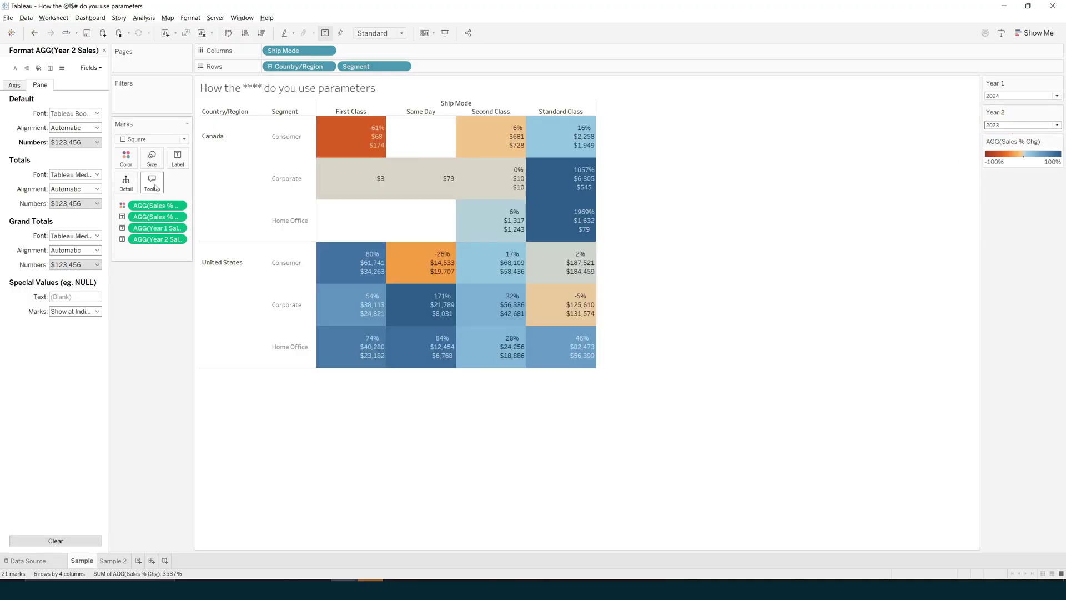
Step: Add the Year 1 and Year 2 parameters to the mark labels of the table
left_click_drag(68, 537, 178, 161)
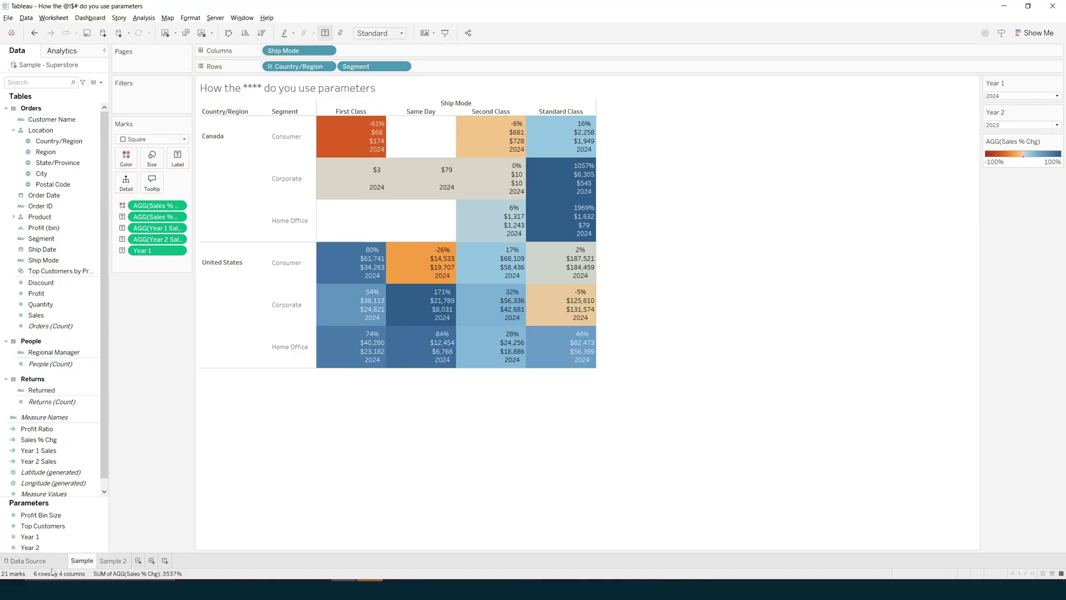
left_click_drag(49, 547, 174, 165)
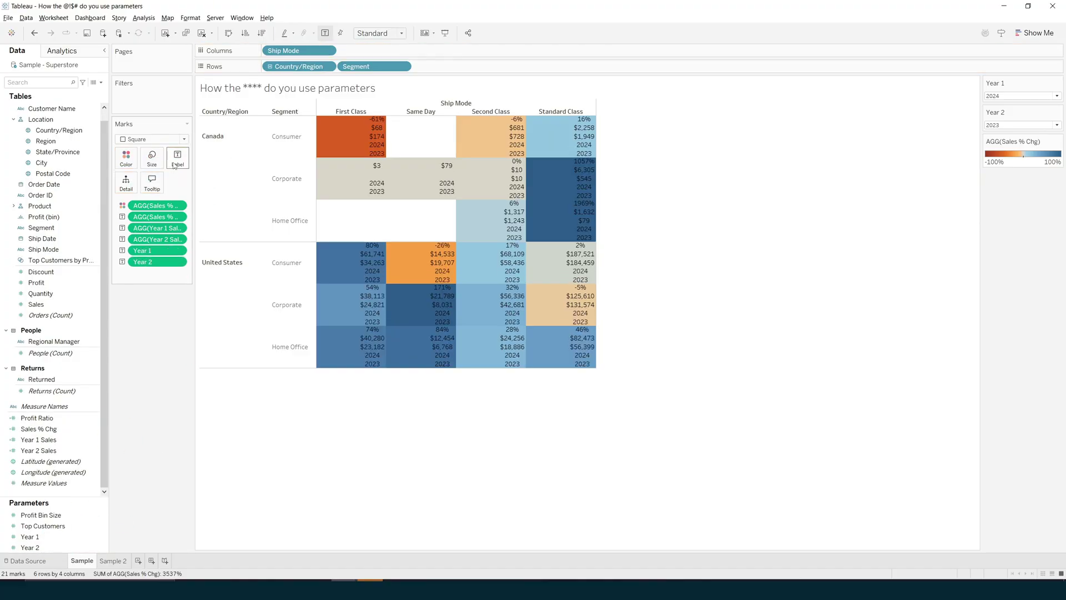
Step: Edit the label text so the Year 2 line reads "Year <Parameters.Year 2> - <AGG(Year 2 Sales)>"
left_click(175, 161)
left_click(261, 205)
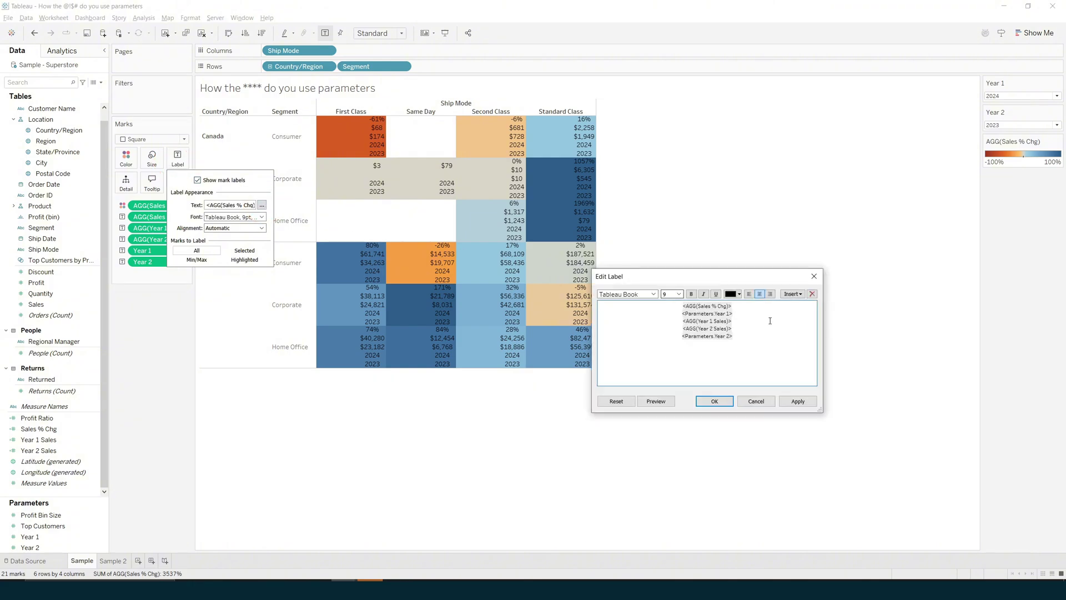
left_click_drag(742, 337, 682, 336)
key("ctrl+c")
key("BackSpace")
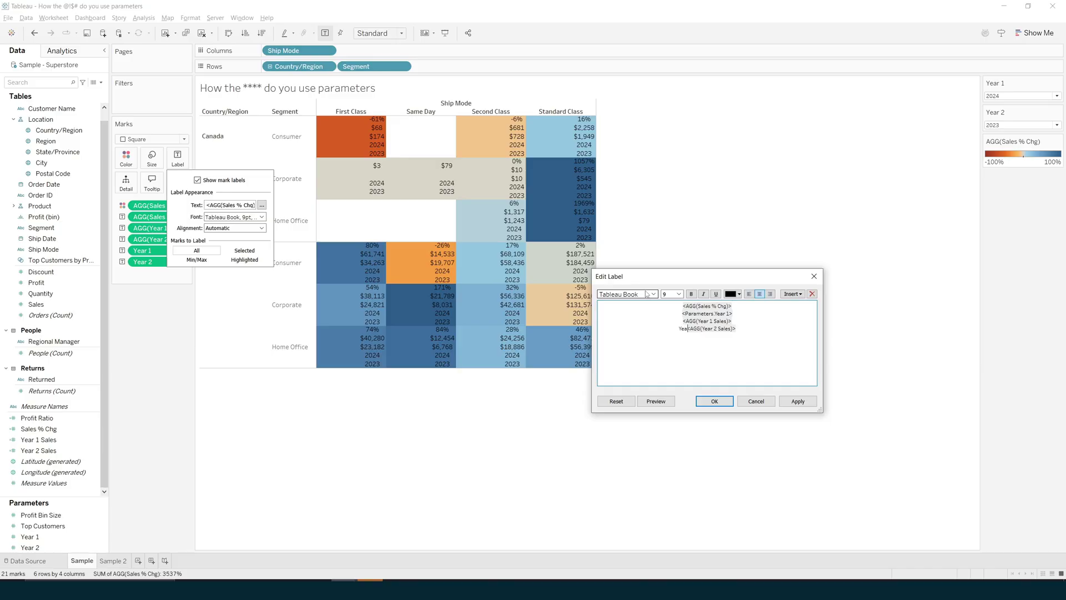
type("r")
key("ctrl+v")
type("-")
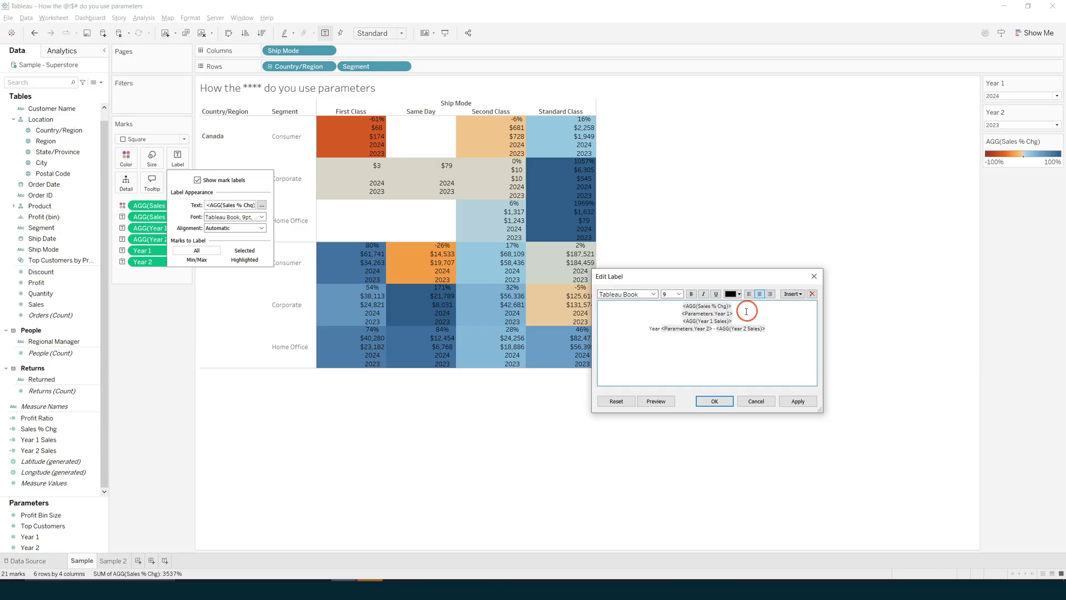
Step: Rewrite the Year 1 line of the label as "Year <Parameters.Year 1> - <AGG(Year 1 Sales)>"
left_click_drag(746, 311, 644, 312)
key("ctrl+c")
key("BackSpace")
left_click(657, 320)
key("ctrl+v")
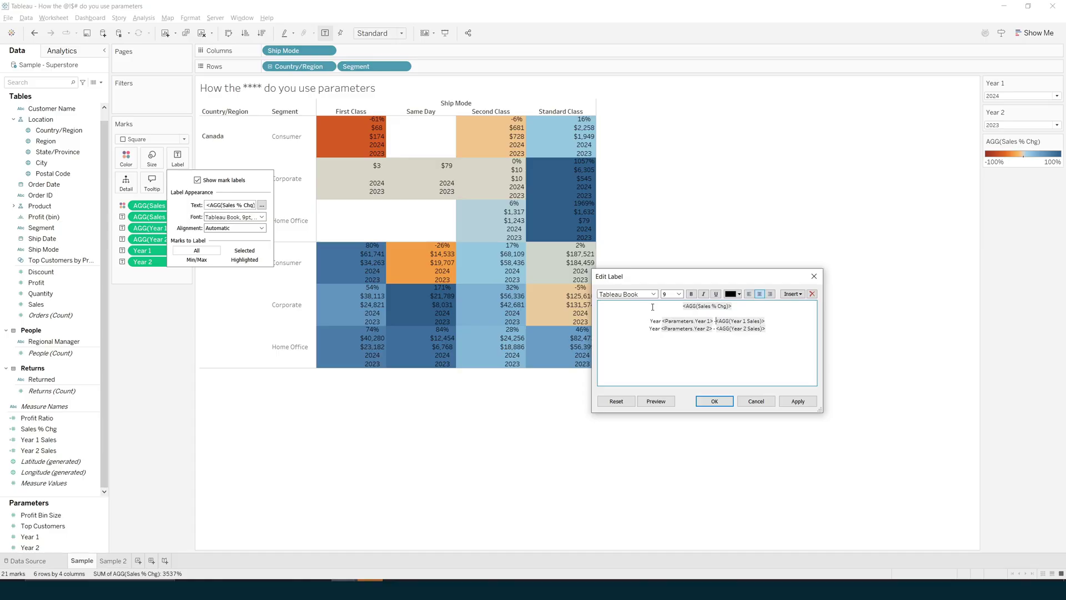
Step: Move <AGG(Sales % Chg)> below the two year lines, remove the blank lines, and apply the label
left_click_drag(745, 309, 682, 306)
key("BackSpace")
key("Delete")
key("Delete")
left_click(784, 317)
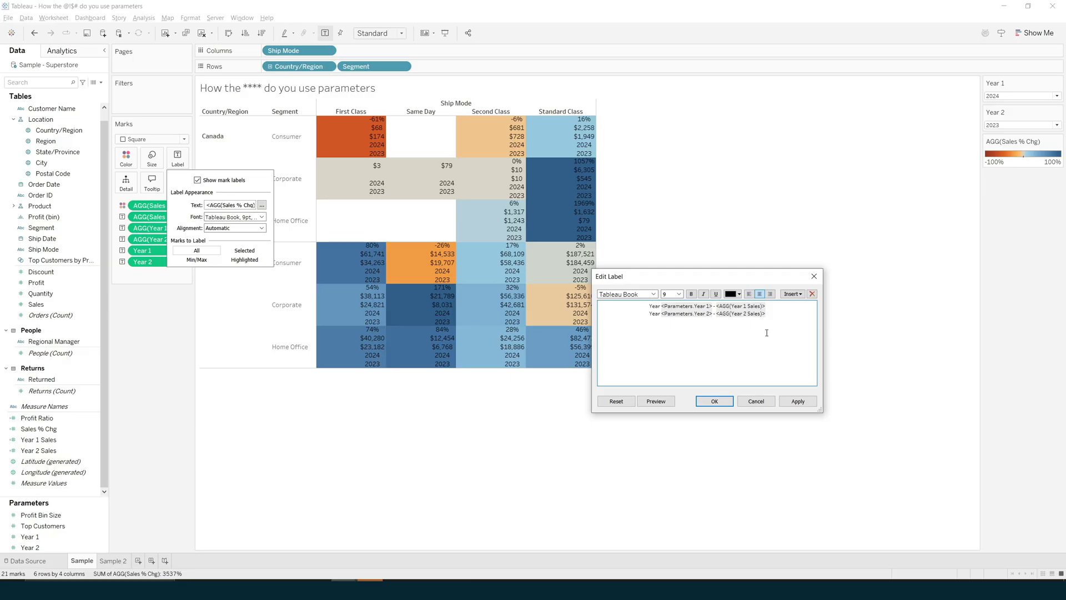
left_click(801, 402)
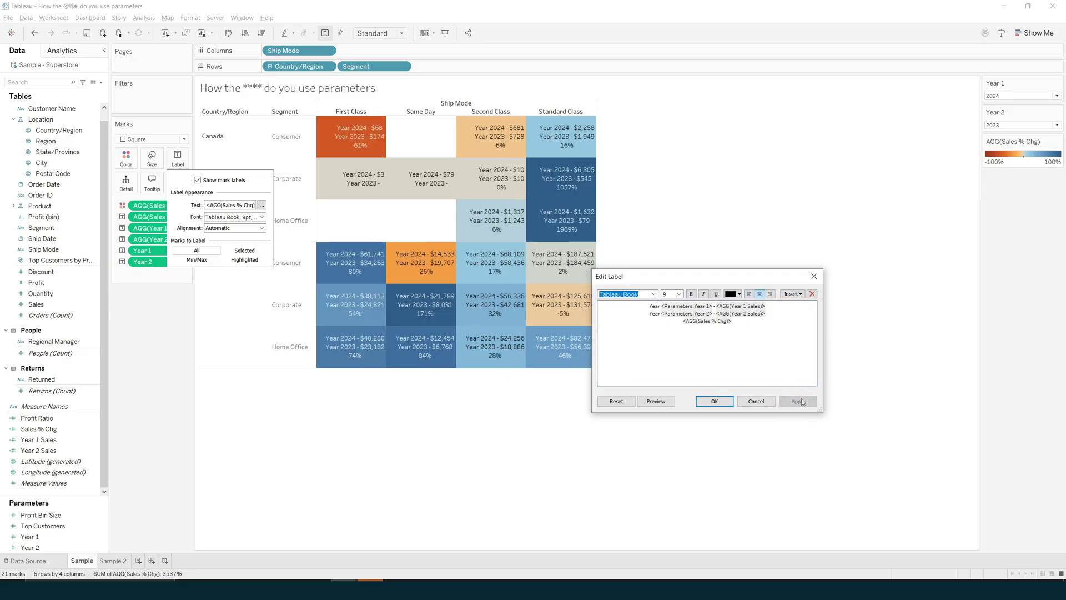
left_click(714, 402)
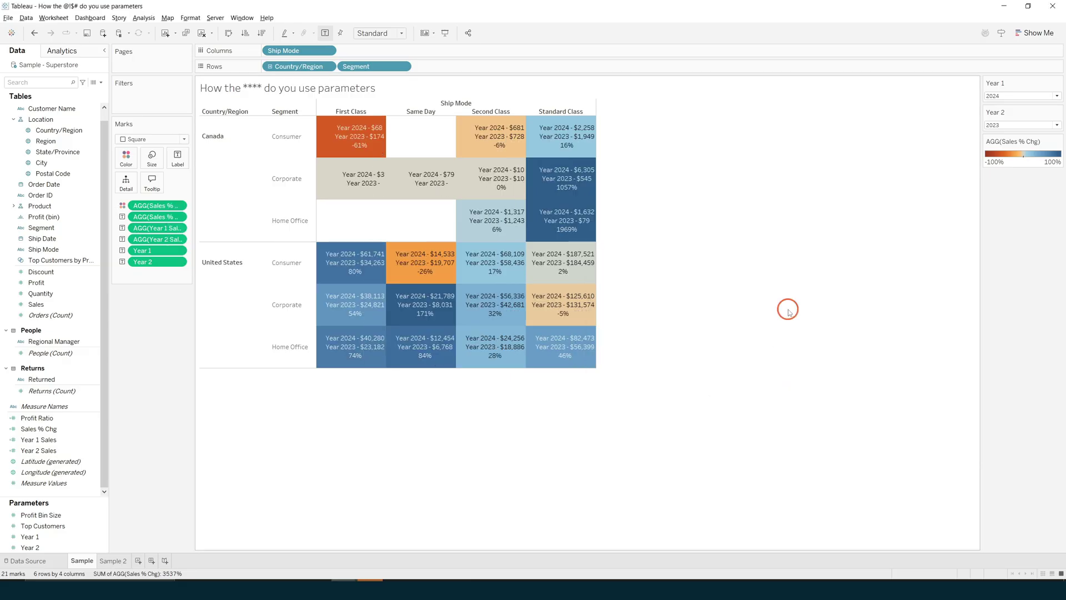
Step: Test the labels by switching Year 2 to 2022 and 2021, and return it to 2023
left_click(1015, 126)
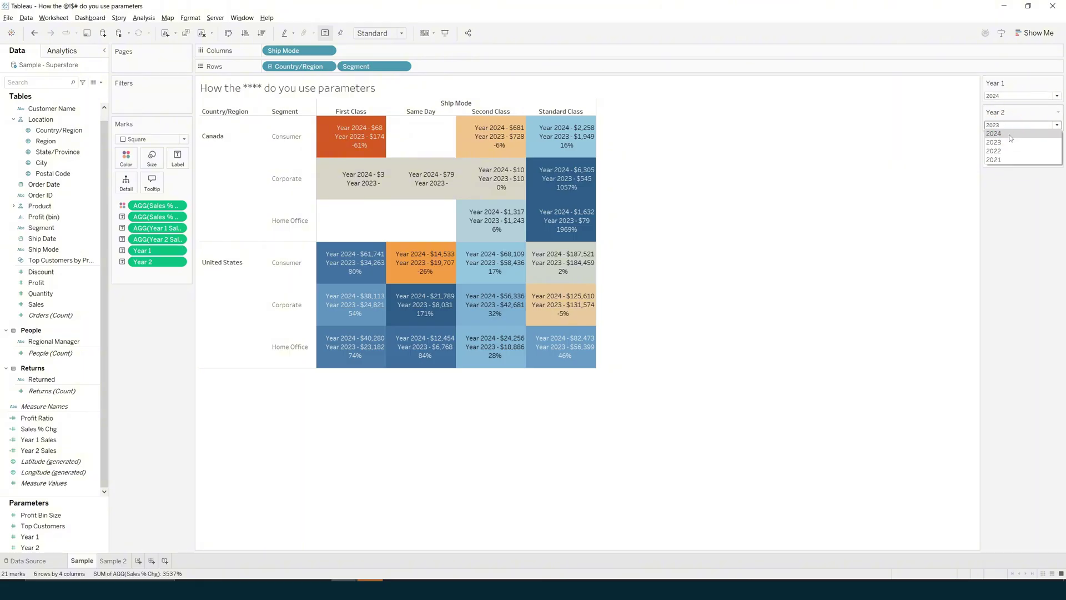
left_click(996, 145)
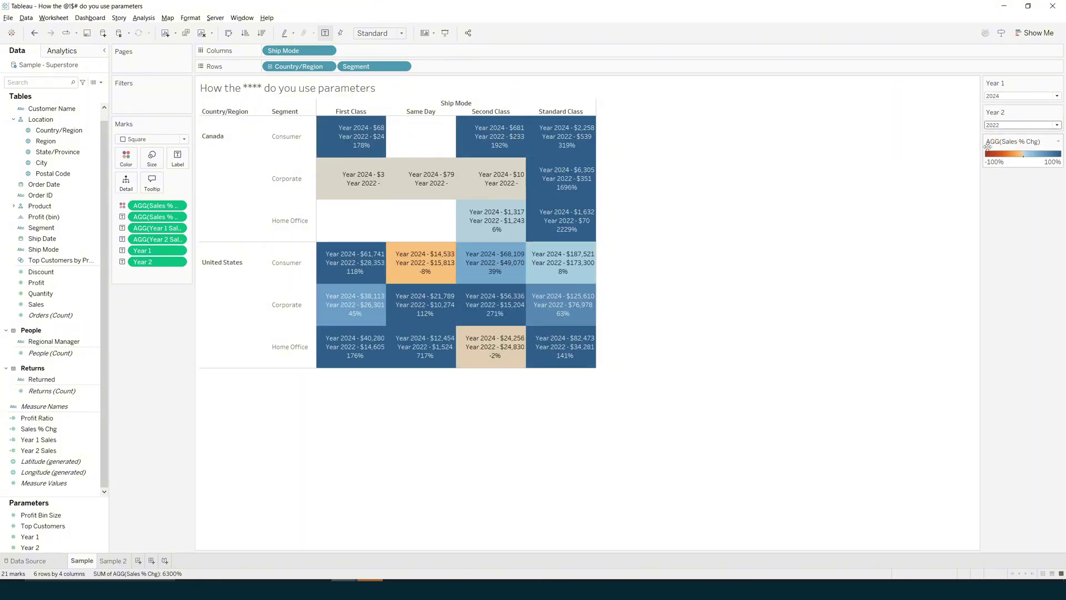
left_click(1015, 126)
left_click(997, 154)
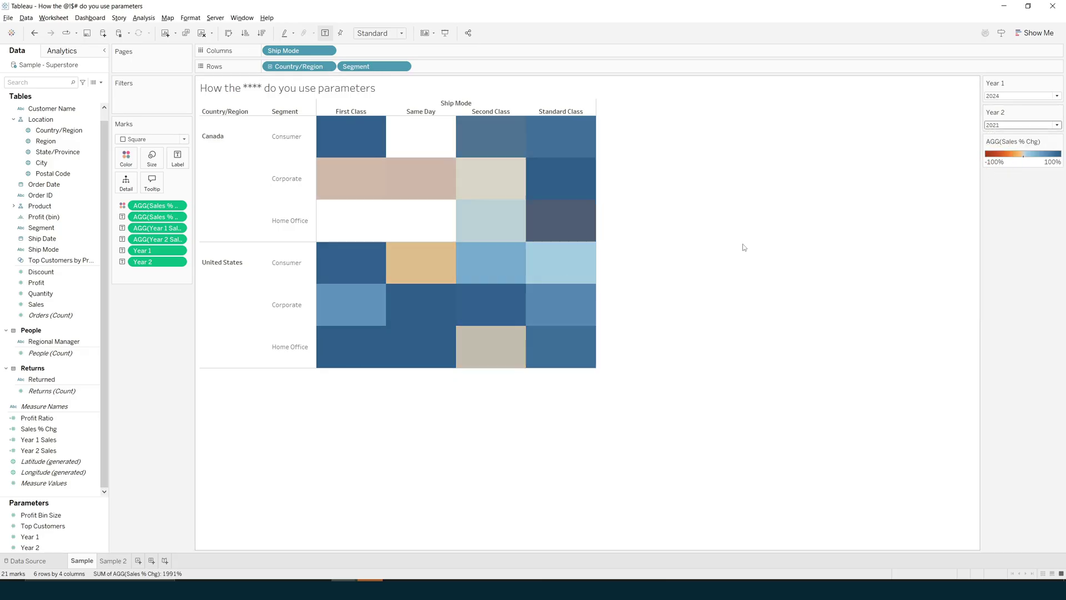
left_click(1015, 125)
left_click(999, 136)
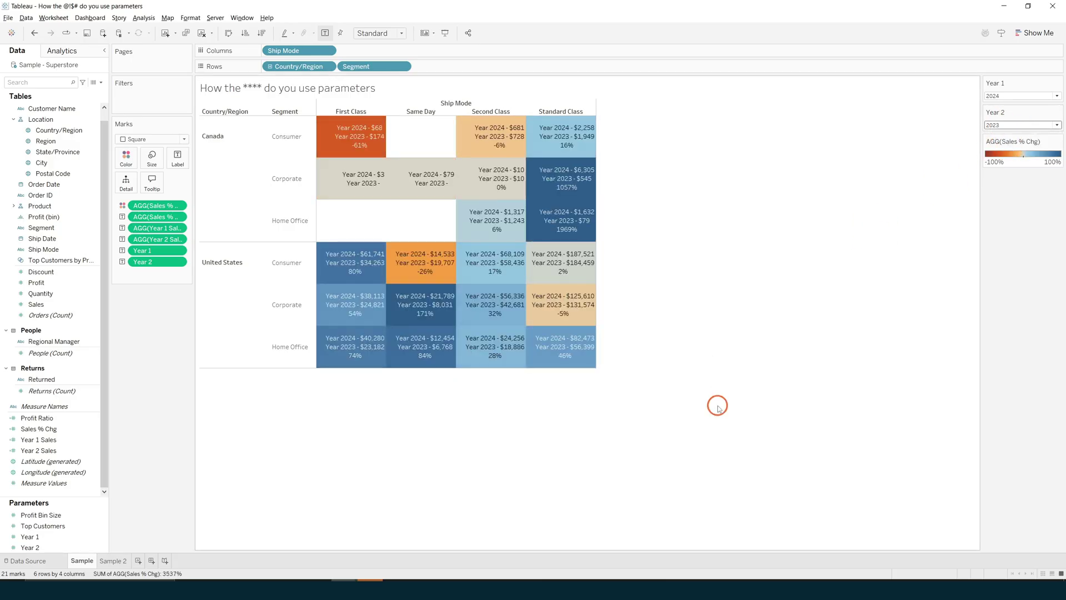
Step: Go to the Sample 2 map sheet and color the map by Sales % Chg
left_click(119, 561)
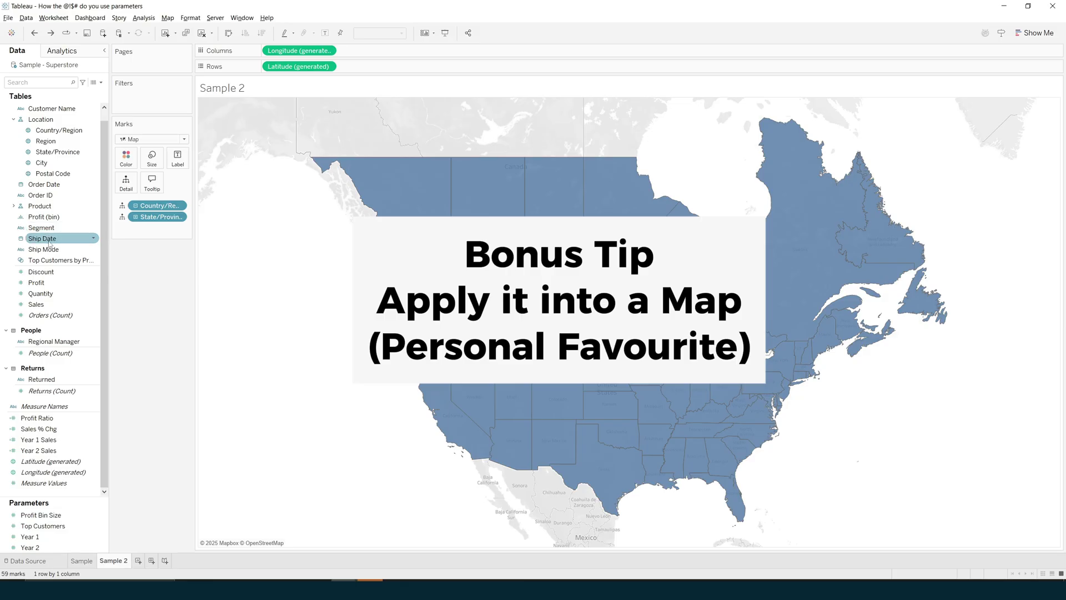
left_click(45, 429)
left_click_drag(45, 430, 126, 158)
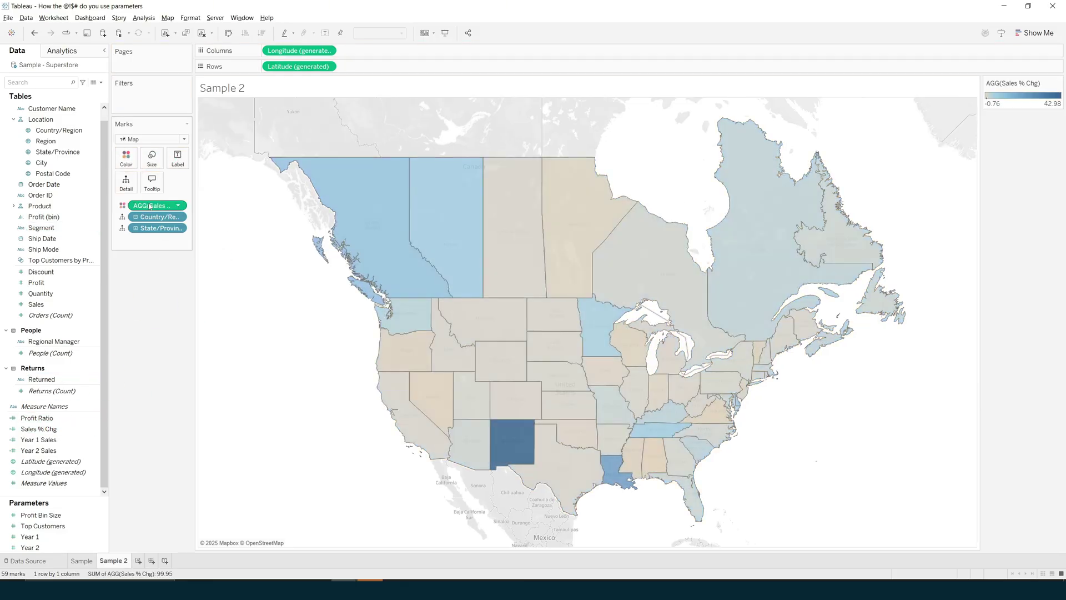
Step: Set the map's Sales % Chg color range to start at -1 and end at 1, and apply it
left_click(126, 158)
left_click(154, 189)
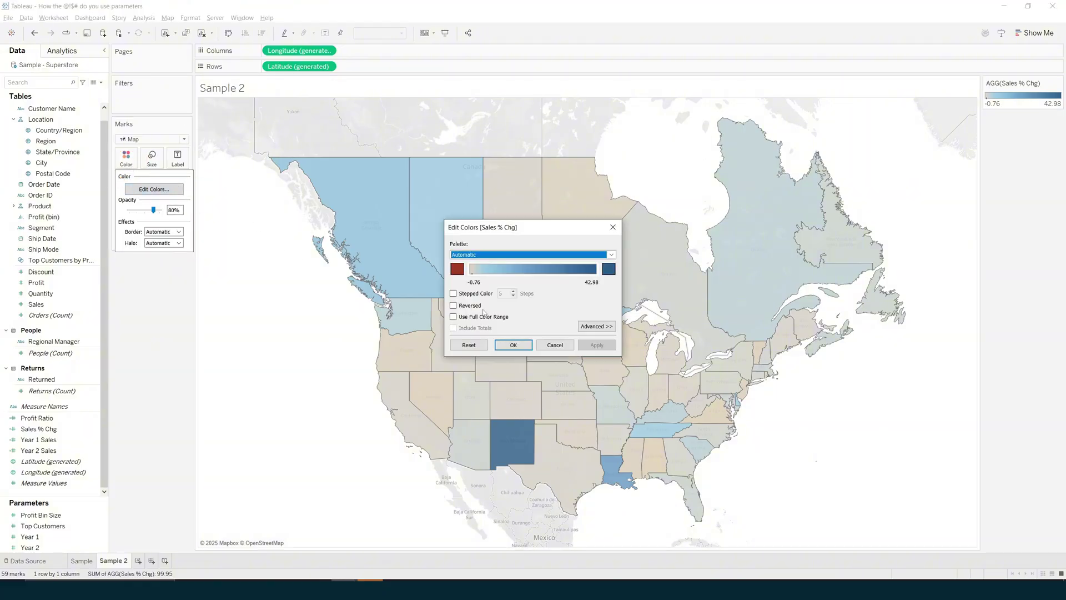
left_click(596, 326)
left_click(453, 343)
double_click(461, 355)
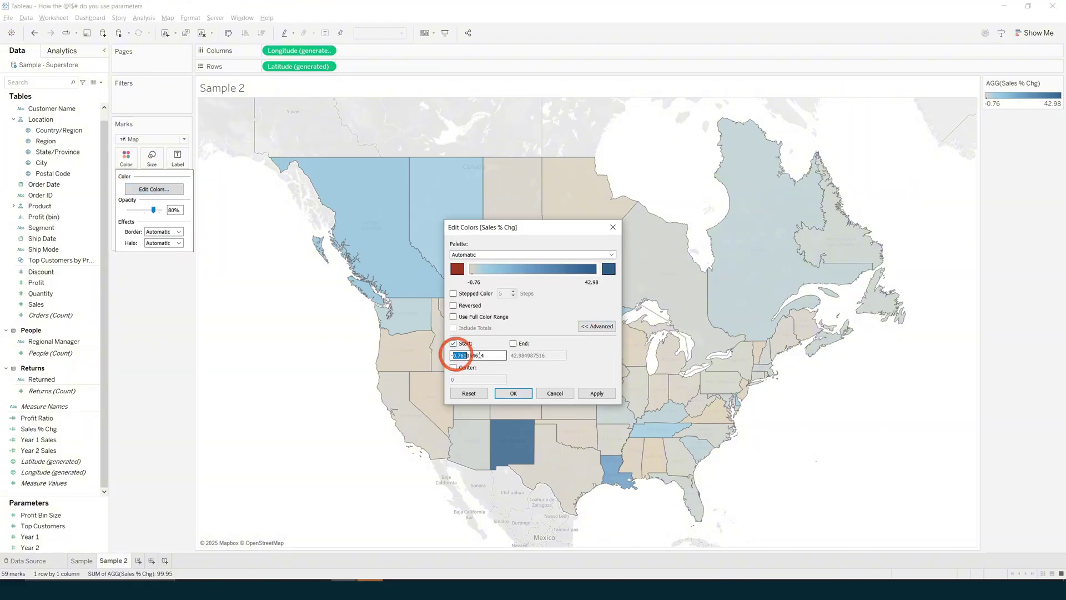
type("-1")
left_click(524, 343)
left_click(544, 355)
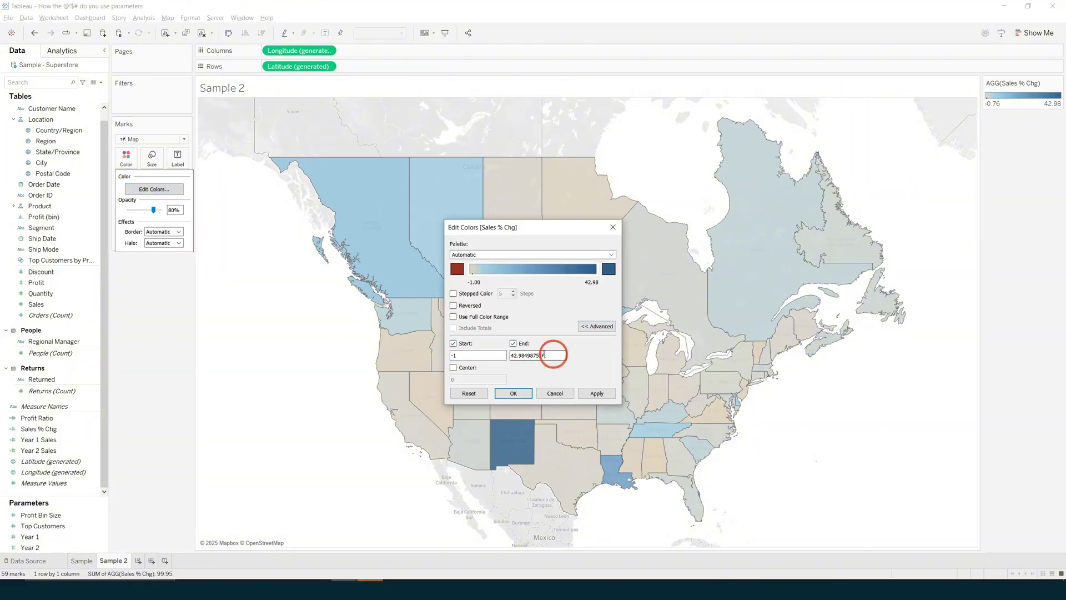
left_click(608, 396)
left_click(513, 393)
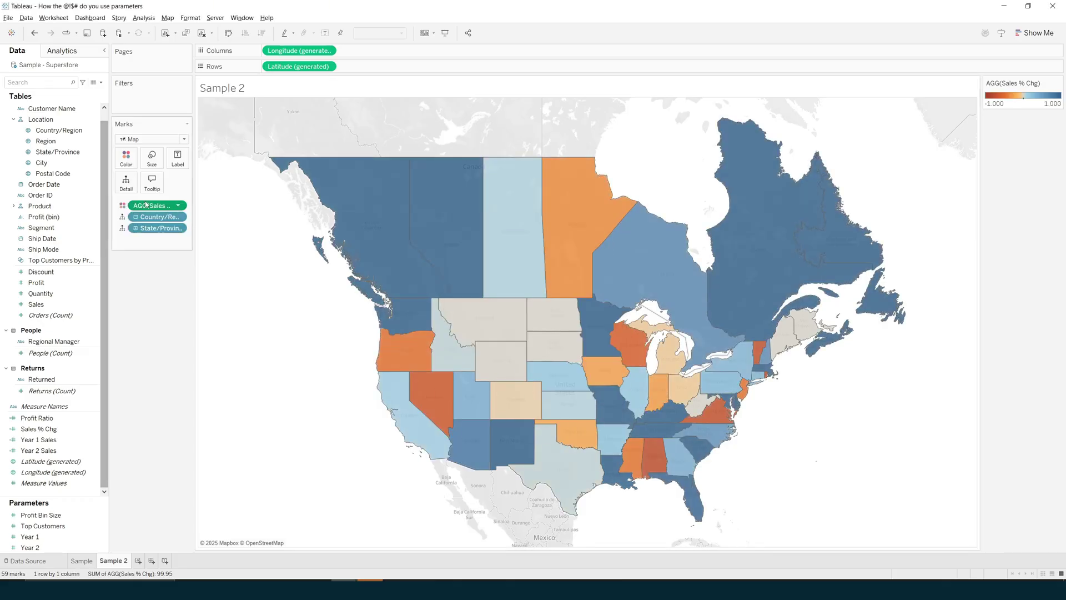
Step: Label the map with Sales % Chg and format its numbers as Percentage with 0 decimal places
left_click_drag(150, 205, 183, 167)
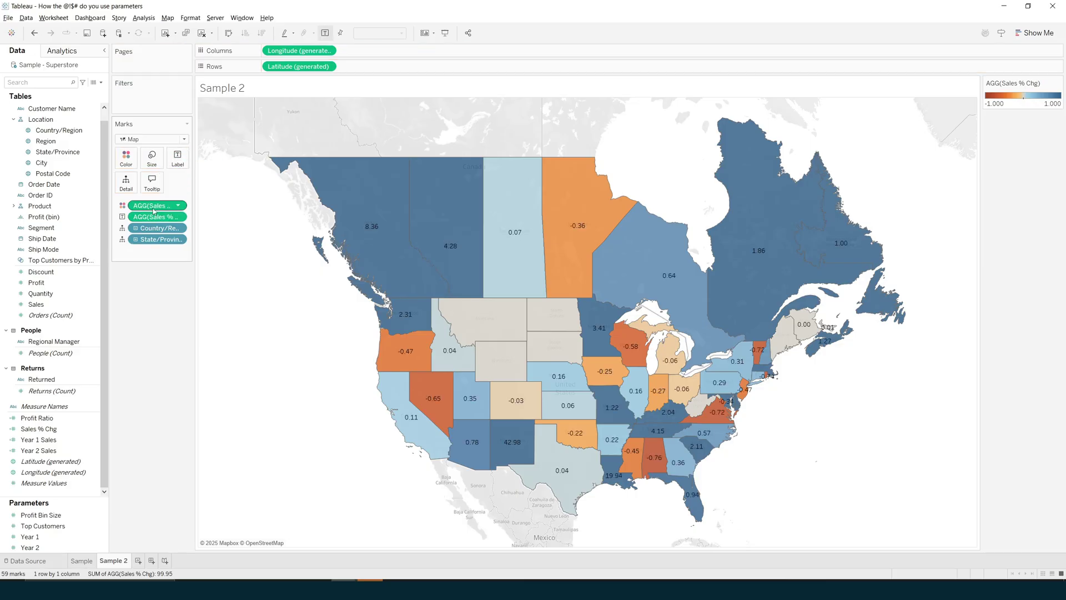
right_click(153, 211)
left_click(157, 258)
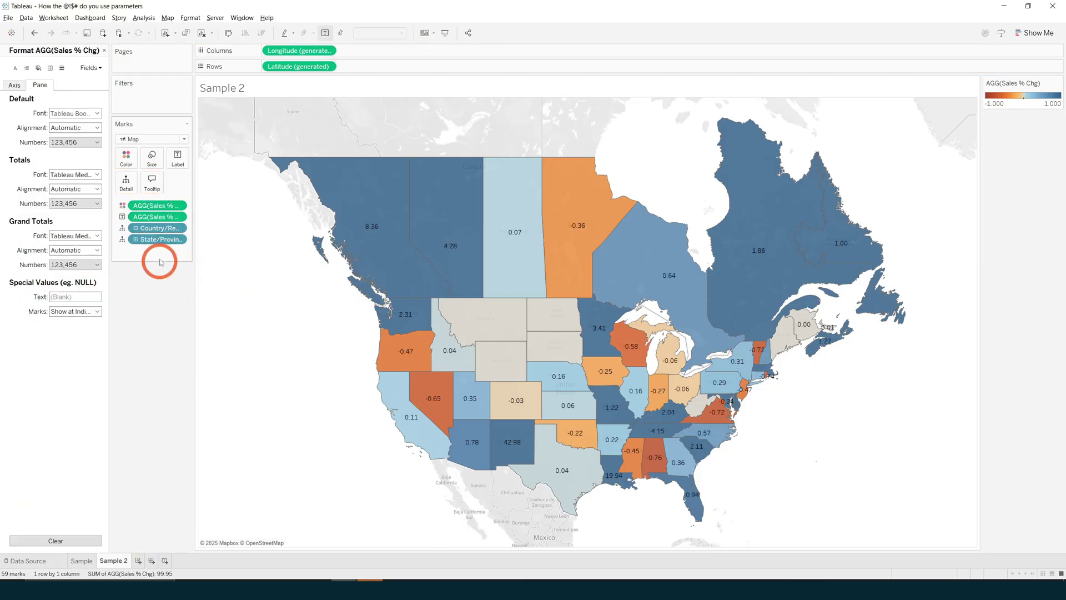
left_click(83, 142)
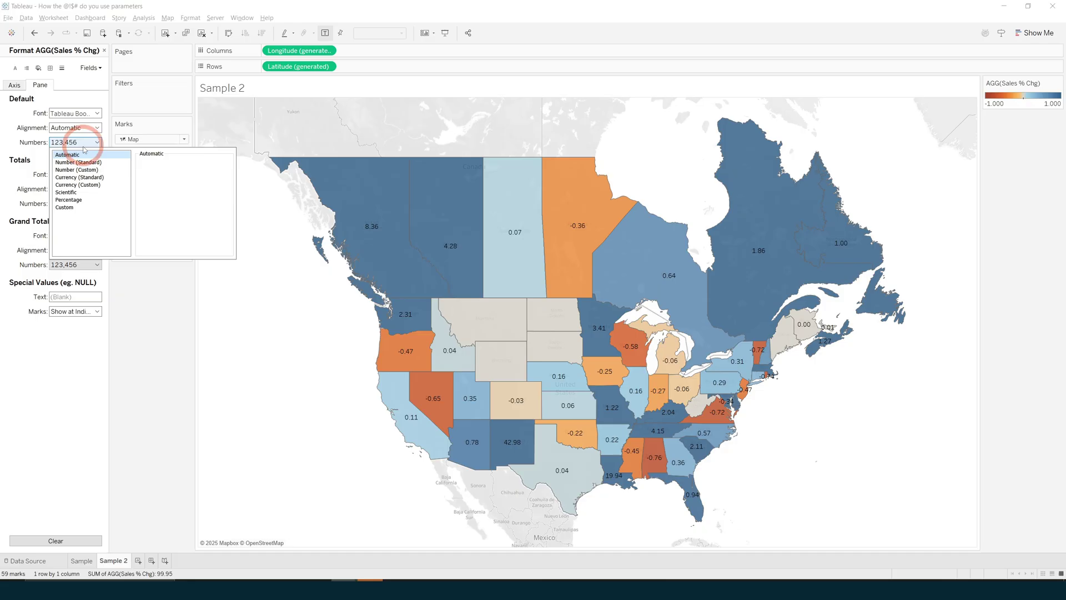
left_click(68, 199)
left_click(162, 175)
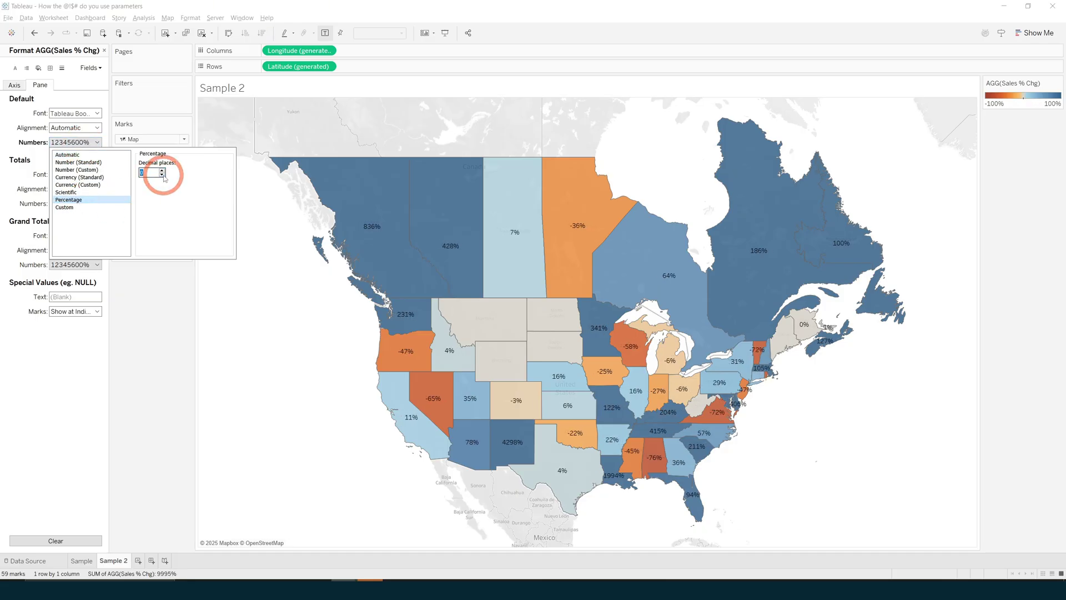
left_click(144, 372)
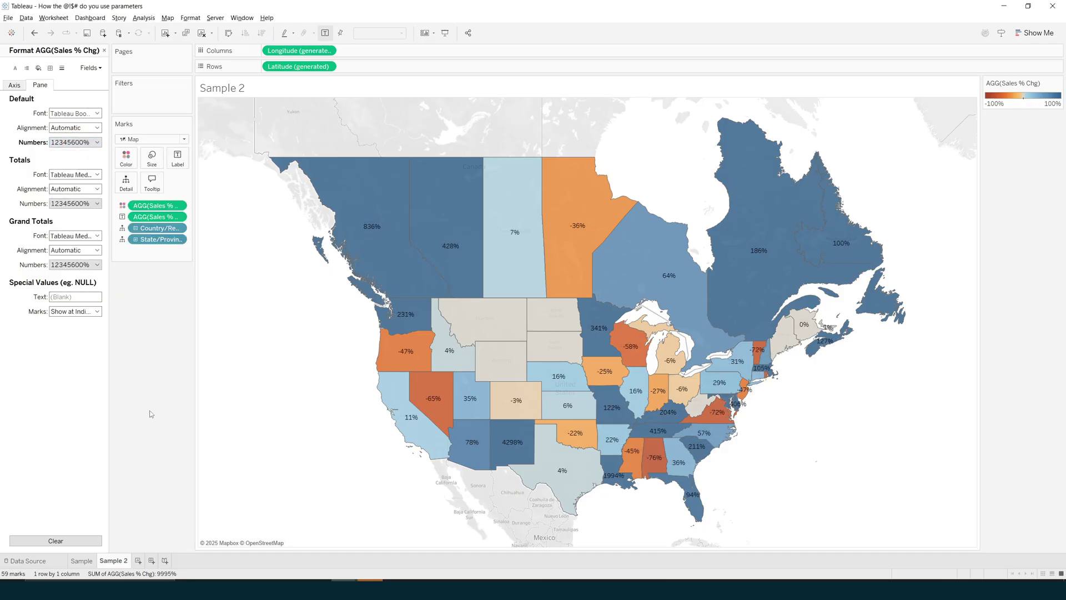
left_click(105, 50)
Step: Show the Year 1 and Year 2 parameter controls on the map sheet
left_click(44, 539)
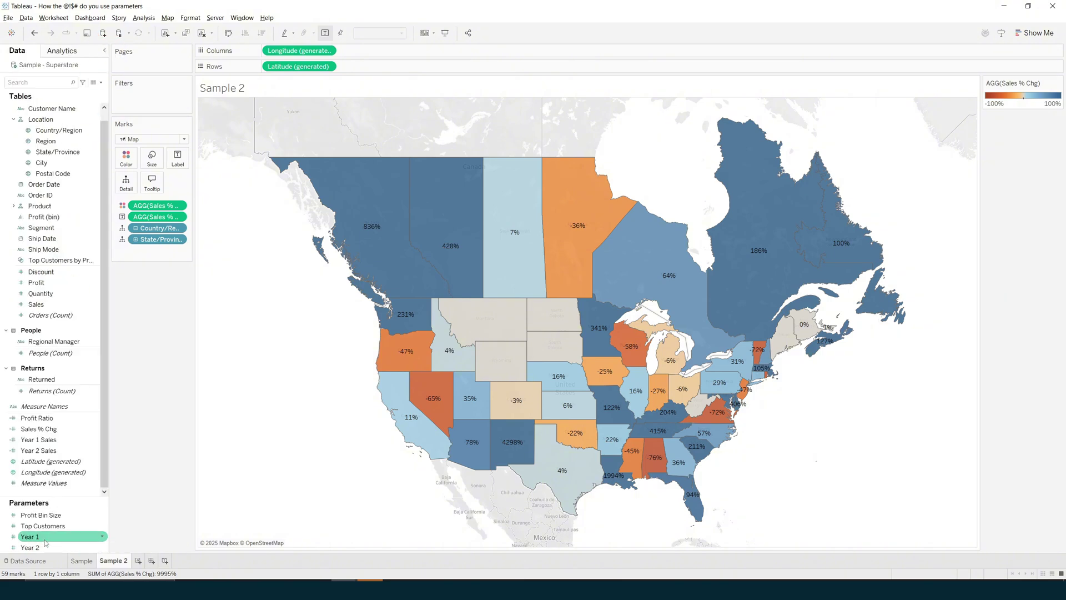
right_click(44, 542)
left_click(84, 397)
right_click(49, 550)
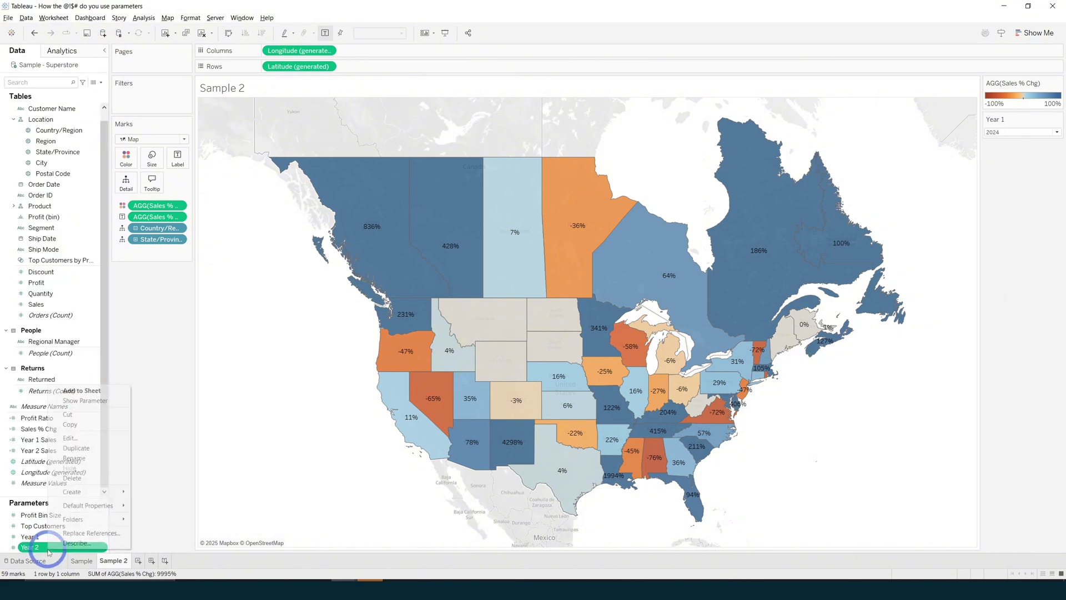
left_click(84, 401)
Step: Test the map by setting Year 2 to 2022, and return it to 2023
left_click(1022, 161)
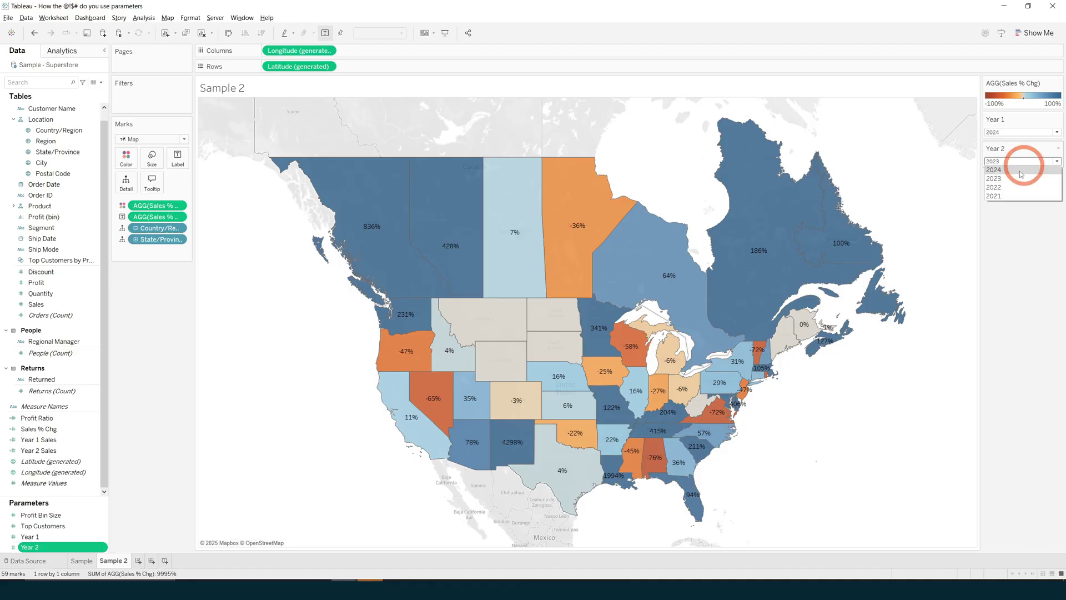
left_click(995, 187)
left_click(1005, 161)
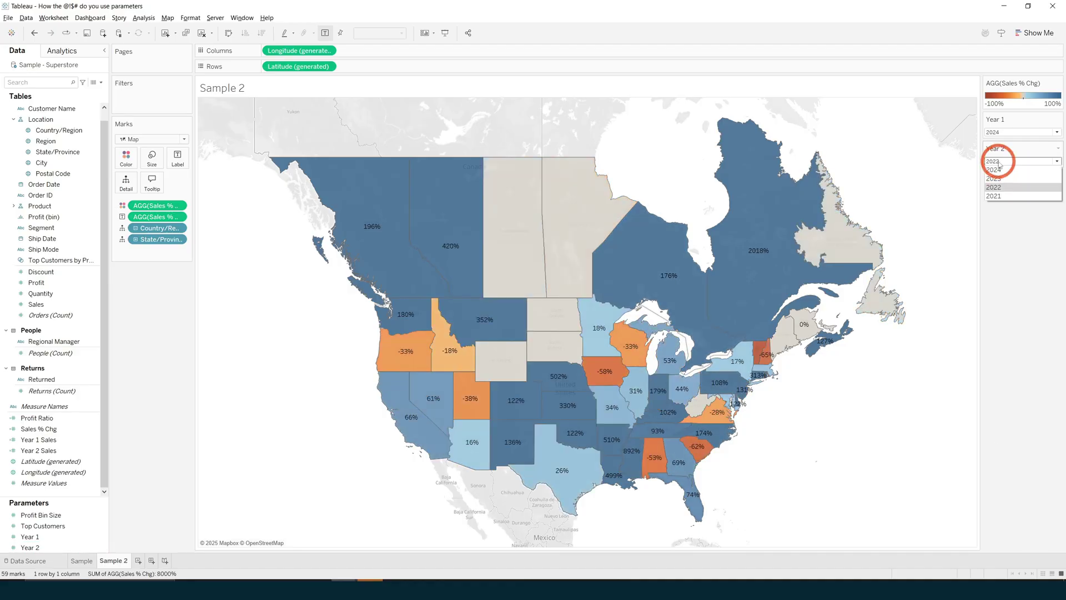
left_click(999, 178)
left_click(1030, 373)
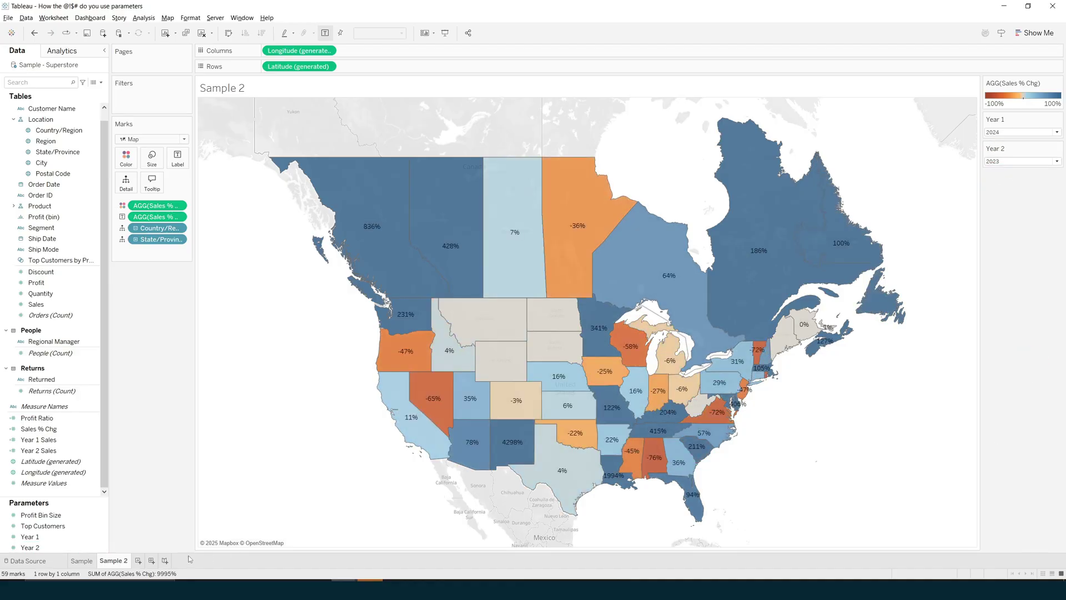
Step: Create a new dashboard and set its size to Automatic
left_click(151, 560)
mouse_move(37, 159)
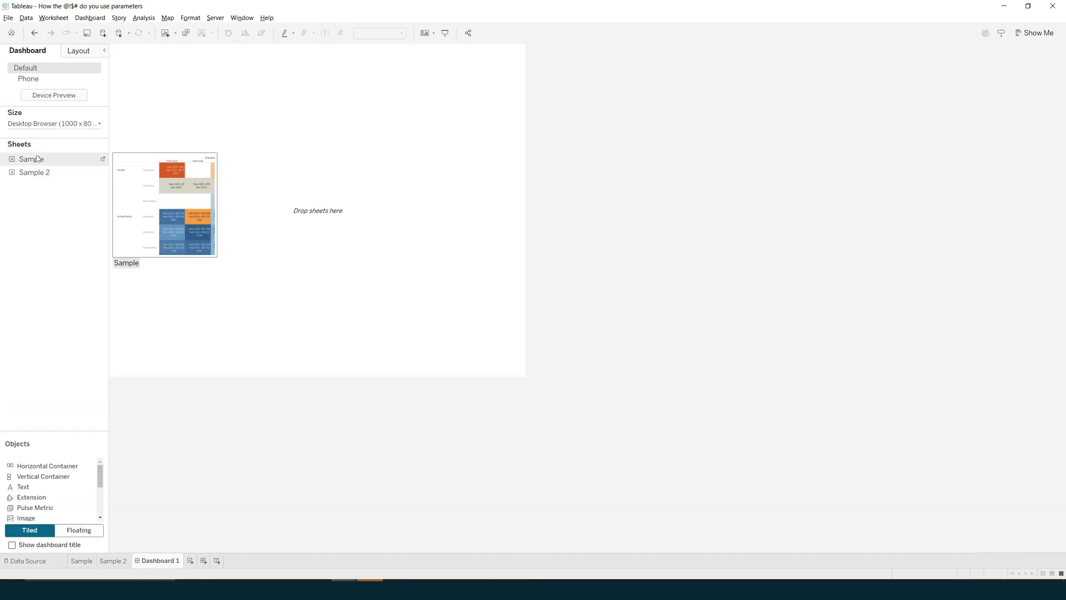
left_click(45, 125)
left_click(43, 138)
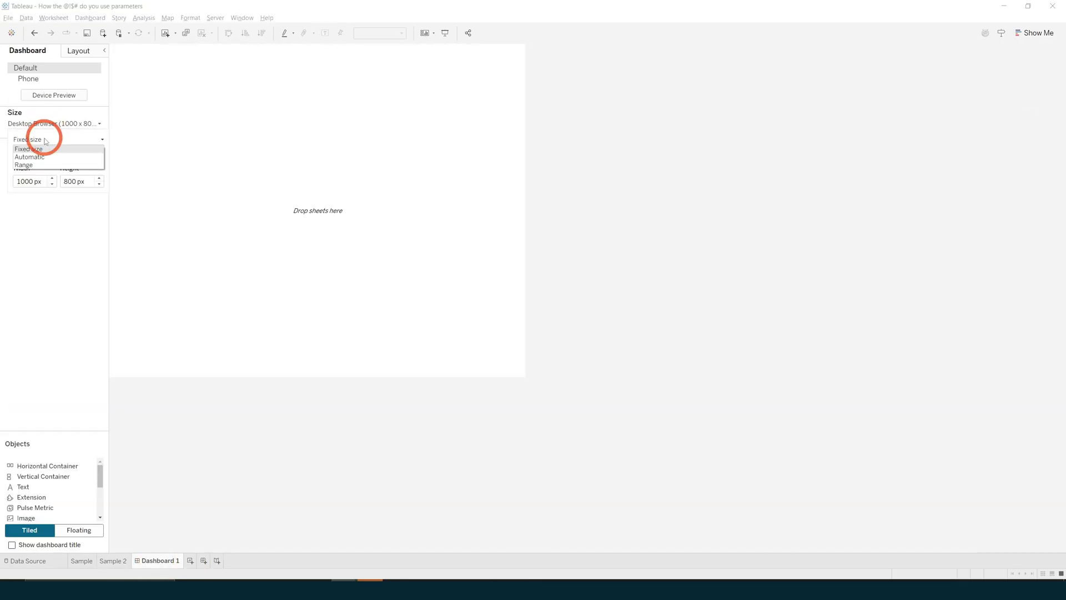
left_click(36, 158)
Step: Add the Sample sheet to the dashboard and place the Sample 2 map to the right of it
double_click(31, 159)
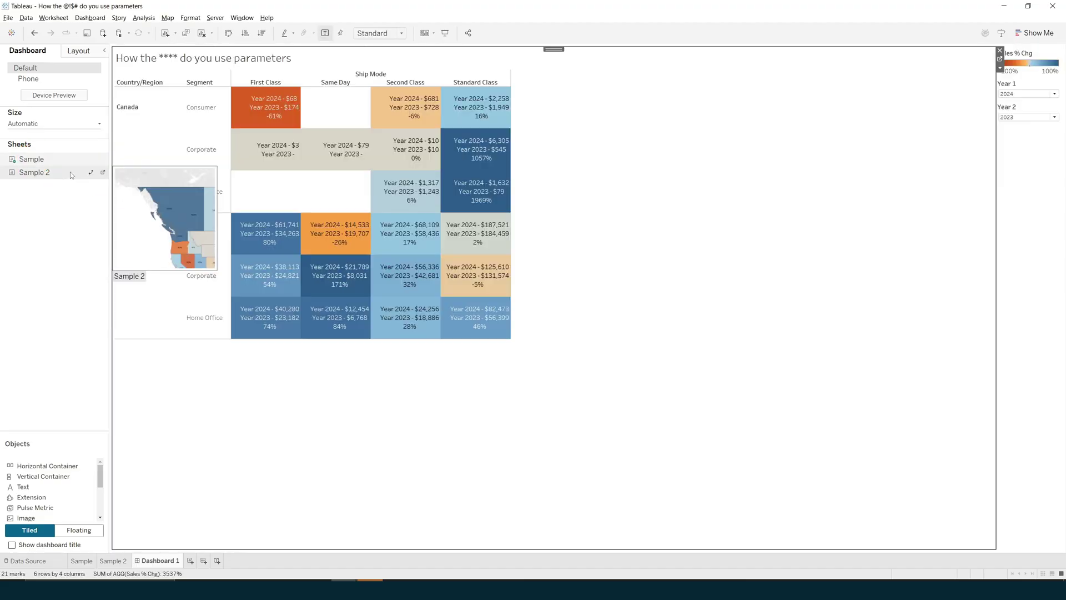
left_click_drag(34, 172, 732, 289)
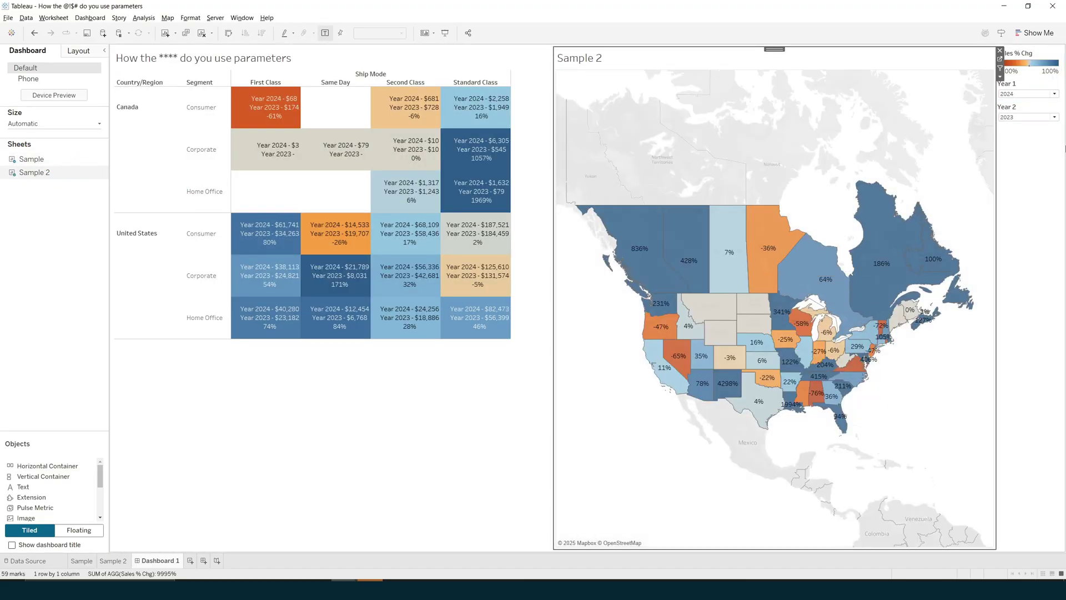
left_click(1046, 138)
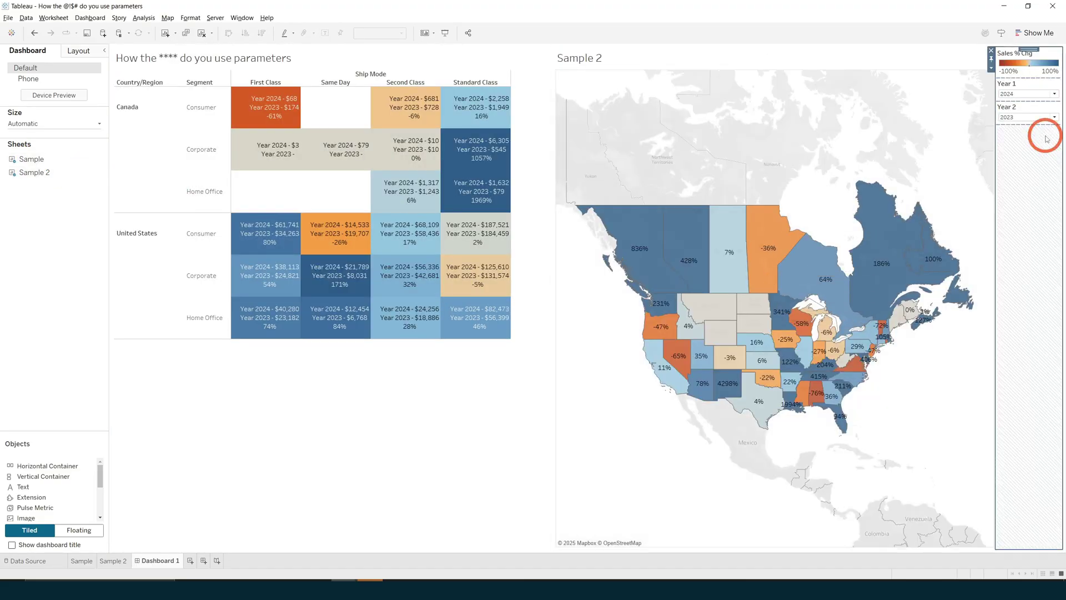
Step: Choose 2024 for Year 1 on the dashboard, and switch Year 2 to 2022 and on to 2021
left_click(1032, 94)
left_click(1021, 103)
left_click(1027, 117)
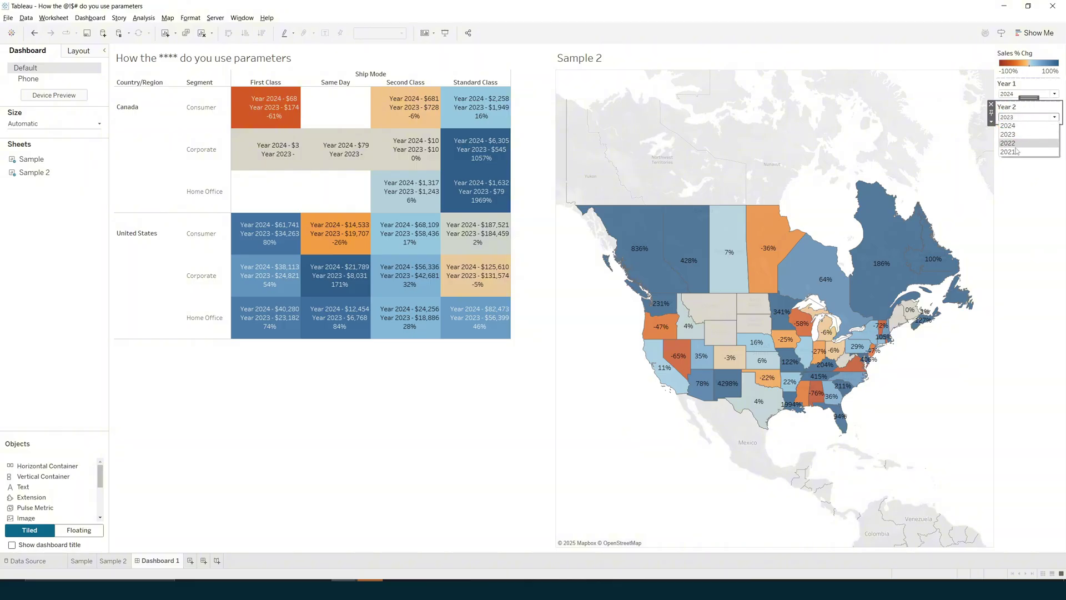
left_click(1017, 145)
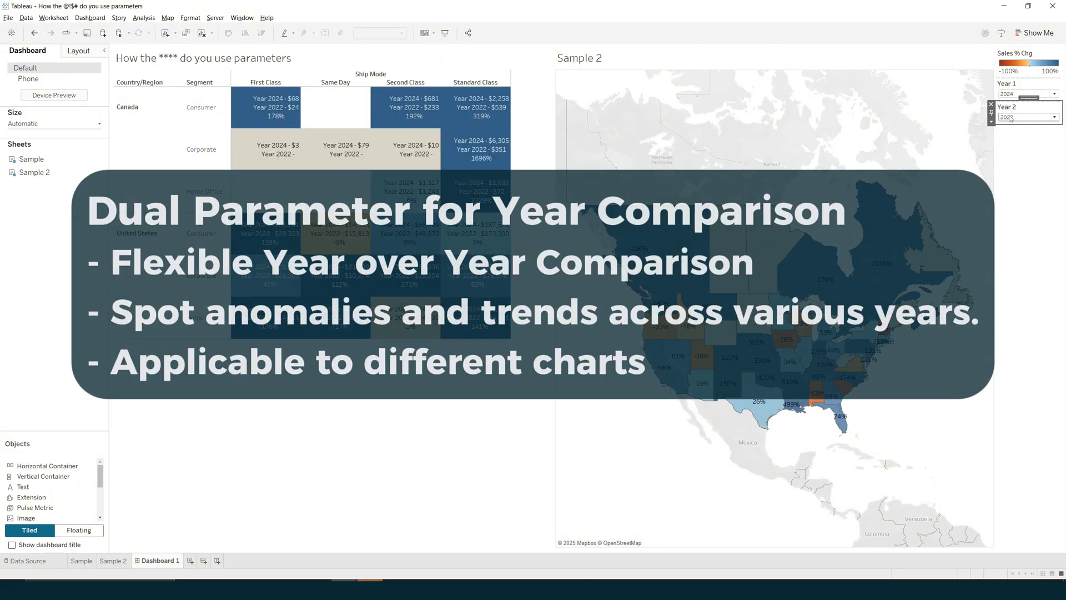
left_click(1014, 118)
left_click(1009, 152)
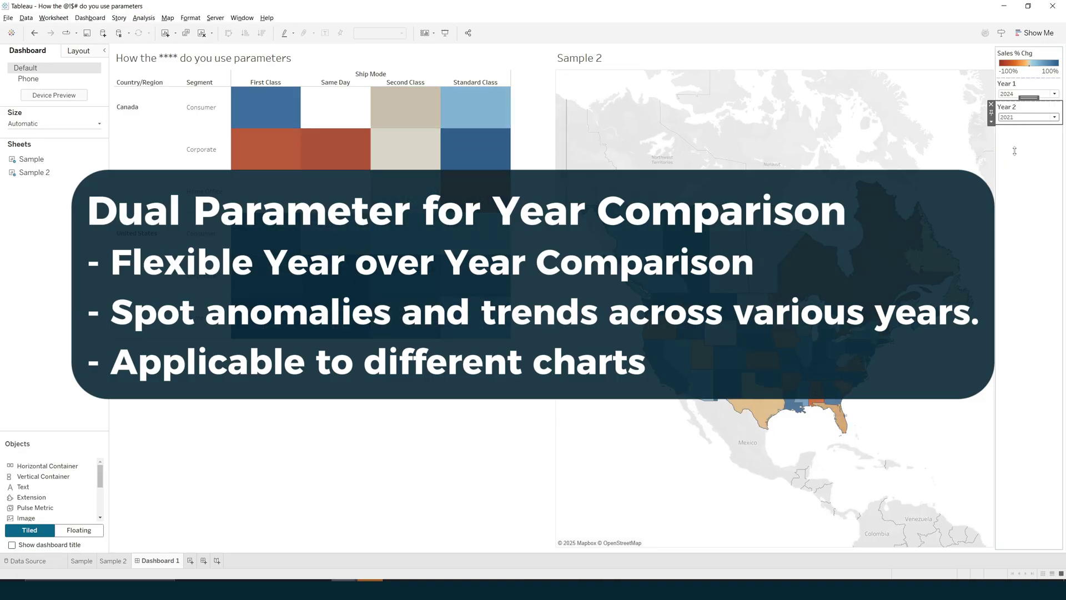